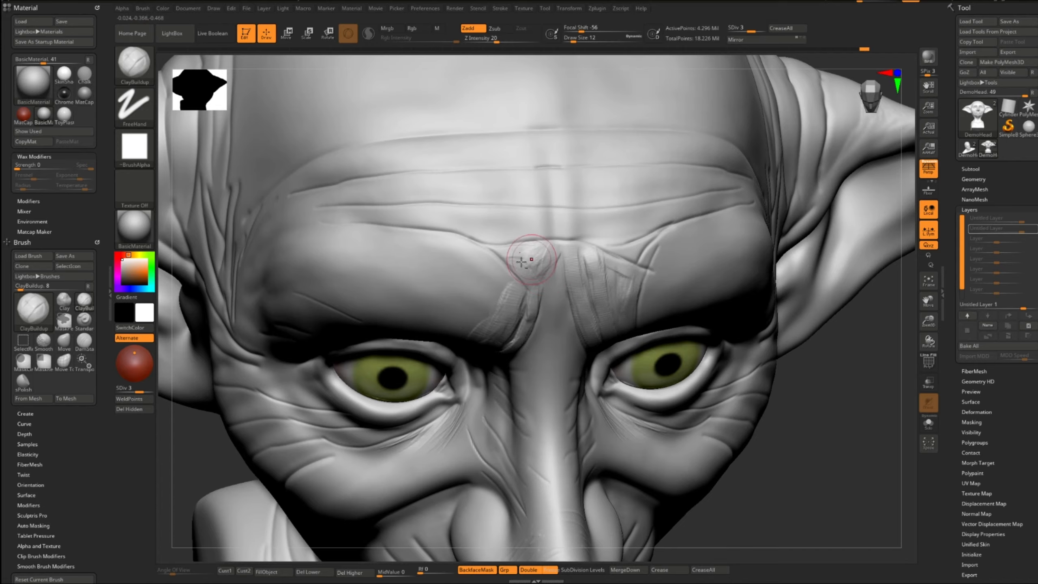
- Sculpt vertical frown folds between the eyebrows and wrinkles on the inner brow ridges with the ClayBuildup brush
mouse_move(609, 338)
left_mouse_down()
mouse_move(522, 297)
mouse_move(602, 338)
left_mouse_up()
right_click_drag(612, 369, 609, 324)
left_click_drag(607, 378, 567, 317)
right_click_drag(612, 304, 573, 309)
mouse_move(631, 413)
left_mouse_down()
mouse_move(647, 378)
mouse_move(646, 397)
left_mouse_up()
mouse_move(646, 397)
right_mouse_down()
mouse_move(646, 442)
mouse_move(648, 371)
right_mouse_up()
right_click_drag(744, 350, 386, 273)
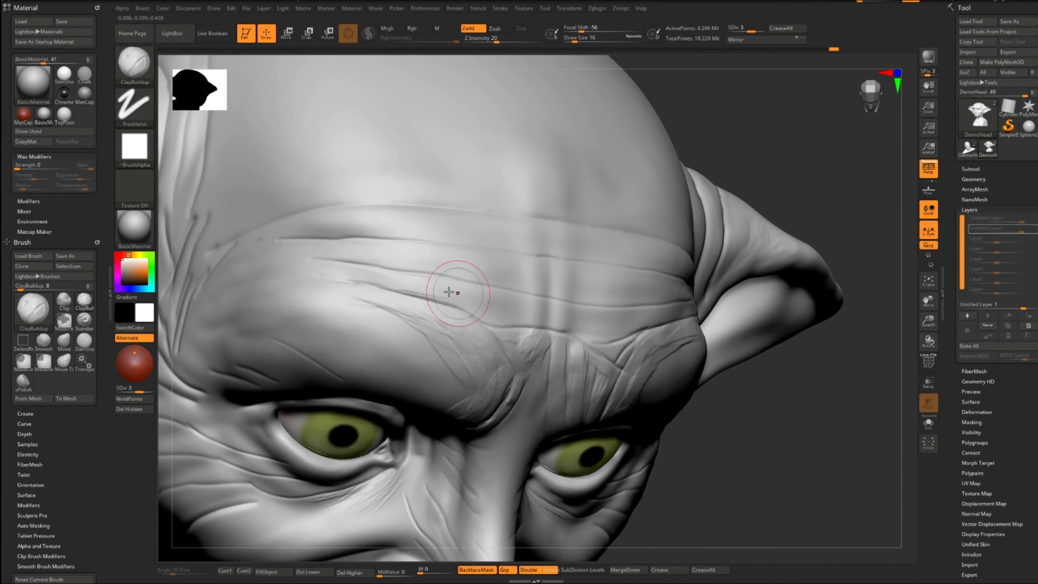
- Build up the lowest horizontal forehead wrinkles just above both brow ridges with a draw size of about 11 to 12
right_click_drag(472, 292, 498, 313)
mouse_move(516, 312)
left_mouse_down()
mouse_move(637, 334)
mouse_move(620, 350)
left_mouse_up()
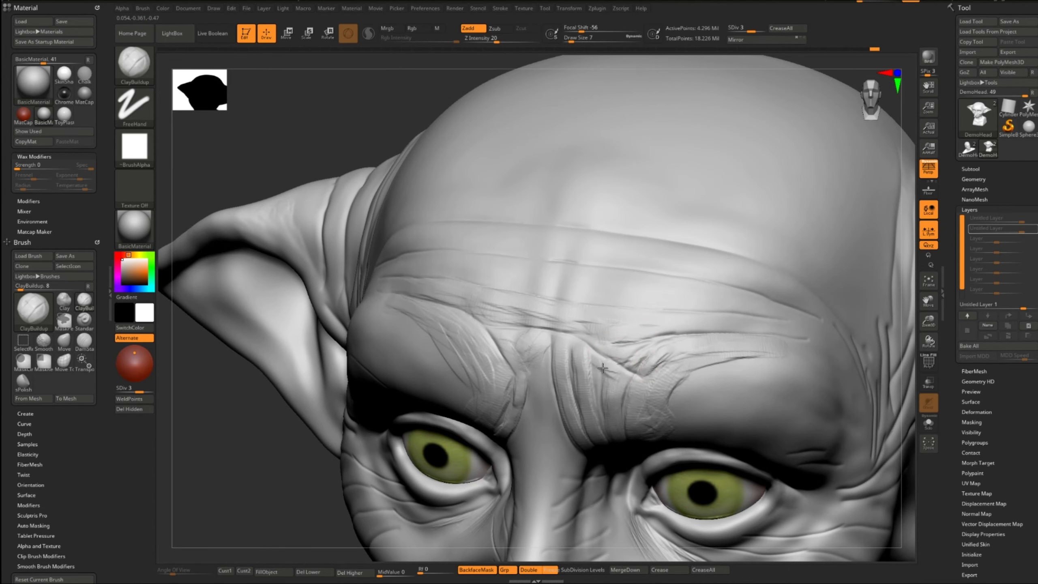
right_click_drag(594, 360, 498, 370)
key("]")
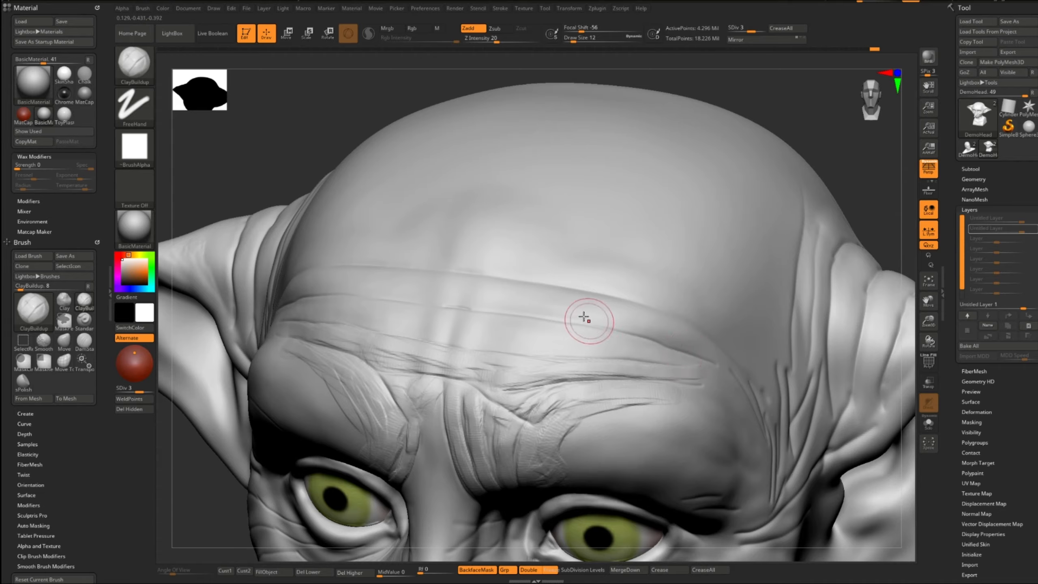
right_click_drag(584, 317, 381, 360)
left_click_drag(444, 332, 311, 343)
key("[")
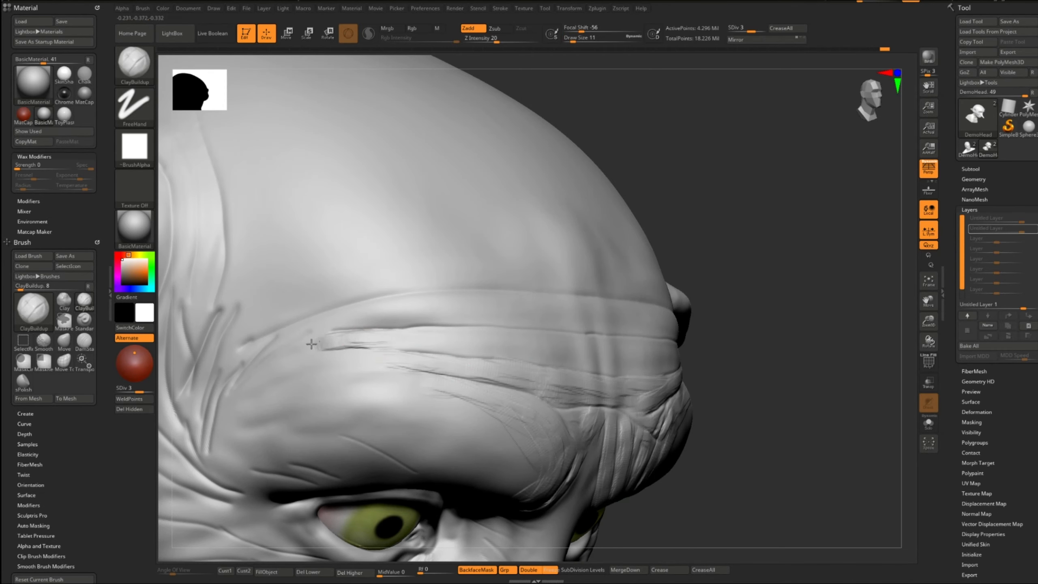
- Carve and thicken the middle horizontal forehead folds from the centre out towards the temples
right_click_drag(526, 343, 413, 345)
key("]")
mouse_move(526, 343)
left_mouse_down()
mouse_move(437, 355)
mouse_move(628, 352)
left_mouse_up()
right_click_drag(628, 352, 483, 346)
mouse_move(482, 345)
left_mouse_down()
mouse_move(587, 367)
mouse_move(526, 345)
mouse_move(675, 355)
left_mouse_up()
key("d")
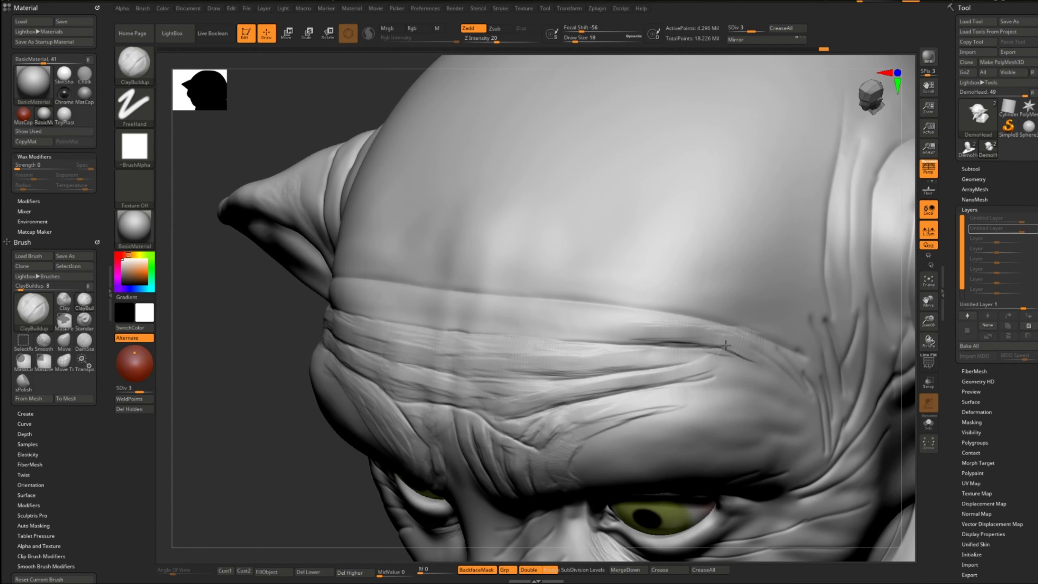
- Roughen the uppermost forehead fold with ClayBuildup strokes across its full width at a draw size of 18
right_click_drag(672, 319, 362, 300)
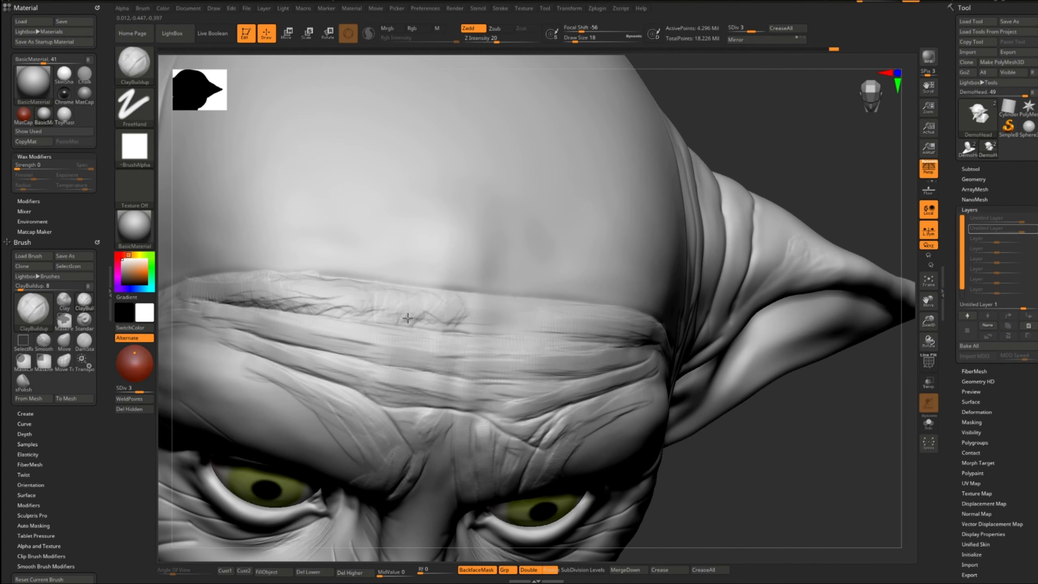
left_click_drag(549, 311, 535, 324)
right_click_drag(478, 225, 547, 332, "alt")
mouse_move(550, 379)
left_mouse_down()
mouse_move(427, 375)
mouse_move(533, 389)
mouse_move(278, 379)
left_mouse_up()
right_click_drag(314, 377, 561, 378)
left_click_drag(560, 378, 859, 406)
- Resize the brush and build up skin folds where the upper forehead meets the temples and the skull
key("s")
mouse_move(860, 405)
right_mouse_down()
mouse_move(560, 290)
mouse_move(559, 340)
right_mouse_up()
key("s")
left_click_drag(559, 340, 569, 341)
mouse_move(569, 294)
left_mouse_down()
mouse_move(546, 338)
mouse_move(567, 243)
mouse_move(548, 258)
left_mouse_up()
right_click_drag(548, 257, 643, 321)
key("s")
left_click_drag(642, 322, 649, 319)
left_click_drag(701, 268, 584, 356)
left_click_drag(709, 277, 712, 296)
- Add broad skin creases over the top and side of the skull with ClayBuildup strokes
mouse_move(618, 340)
right_mouse_down()
mouse_move(637, 276)
mouse_move(559, 333)
mouse_move(480, 322)
mouse_move(519, 307)
right_mouse_up()
mouse_move(337, 421)
left_mouse_down()
mouse_move(309, 353)
mouse_move(447, 276)
left_mouse_up()
mouse_move(393, 327)
right_mouse_down()
mouse_move(424, 320)
mouse_move(466, 345)
mouse_move(446, 327)
right_mouse_up()
left_click_drag(468, 355, 354, 371)
right_click_drag(354, 370, 443, 360)
mouse_move(378, 339)
left_mouse_down()
mouse_move(443, 319)
mouse_move(377, 349)
left_mouse_up()
left_click_drag(370, 425, 455, 395)
- Change the brush size and extend the skin creases around the side of the skull towards the back
key("s")
mouse_move(396, 447)
left_mouse_down()
mouse_move(387, 447)
mouse_move(444, 451)
left_mouse_up()
mouse_move(348, 457)
left_mouse_down()
mouse_move(433, 459)
mouse_move(397, 461)
left_mouse_up()
right_click_drag(398, 456, 470, 450)
mouse_move(319, 455)
left_mouse_down()
mouse_move(253, 440)
mouse_move(324, 442)
left_mouse_up()
left_click_drag(231, 413, 294, 429)
left_click_drag(297, 383, 250, 417)
- Sculpt horizontal wrinkles on the nape and creases on the back of the head behind the ear
right_click_drag(503, 380, 327, 376)
left_click_drag(505, 432, 603, 470)
left_click_drag(505, 468, 605, 501)
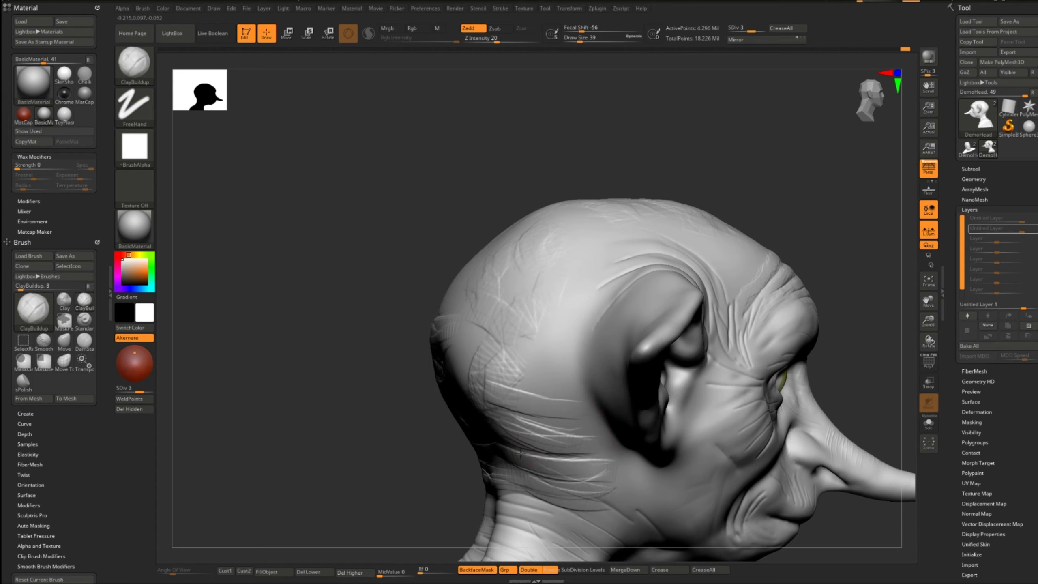
left_click_drag(523, 403, 603, 462)
right_click_drag(511, 368, 579, 343)
left_click_drag(490, 272, 603, 338)
right_click_drag(531, 343, 573, 328)
- Set the draw size to 77 and cover the rear of the skull with broad ClayBuildup creases
mouse_move(425, 247)
left_mouse_down()
mouse_move(355, 221)
mouse_move(337, 178)
left_mouse_up()
right_click_drag(326, 245, 421, 251)
left_click_drag(334, 320, 469, 293)
key("s")
mouse_move(472, 329)
left_mouse_down()
mouse_move(384, 337)
mouse_move(395, 323)
left_mouse_up()
mouse_move(437, 266)
left_mouse_down()
mouse_move(364, 340)
mouse_move(446, 265)
left_mouse_up()
mouse_move(556, 293)
right_mouse_down()
mouse_move(459, 302)
mouse_move(483, 315)
right_mouse_up()
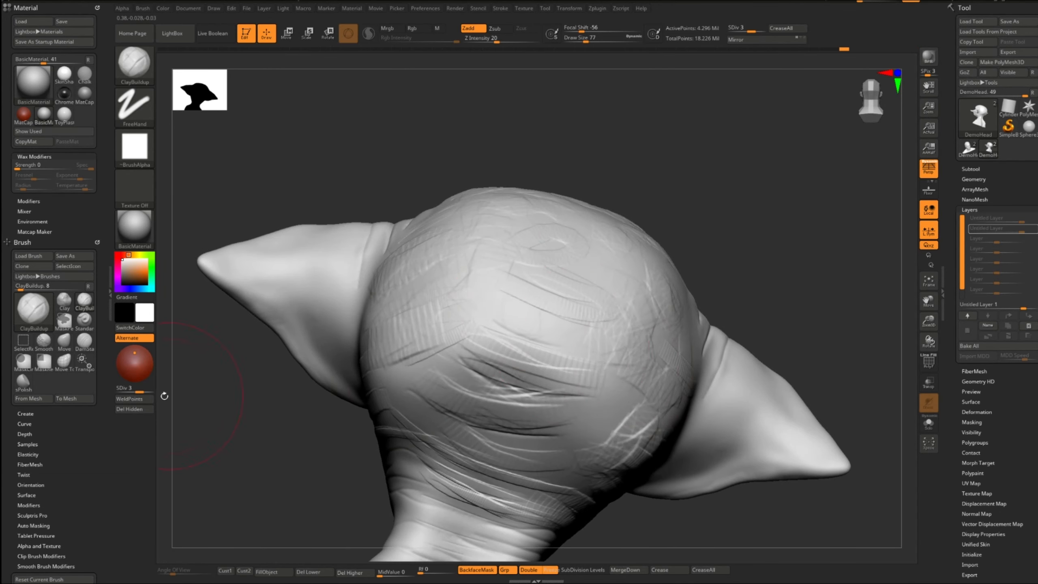
- Soften the creases on the back of the head and neck with the Smooth brush at subdivision level 2
right_click_drag(292, 354, 261, 354, "shift")
mouse_move(549, 308)
left_mouse_down("shift")
mouse_move(539, 413)
mouse_move(568, 487)
left_mouse_up("shift")
right_click_drag(568, 487, 575, 382, "alt")
left_click_drag(532, 368, 573, 324, "shift")
right_click_drag(433, 360, 496, 390)
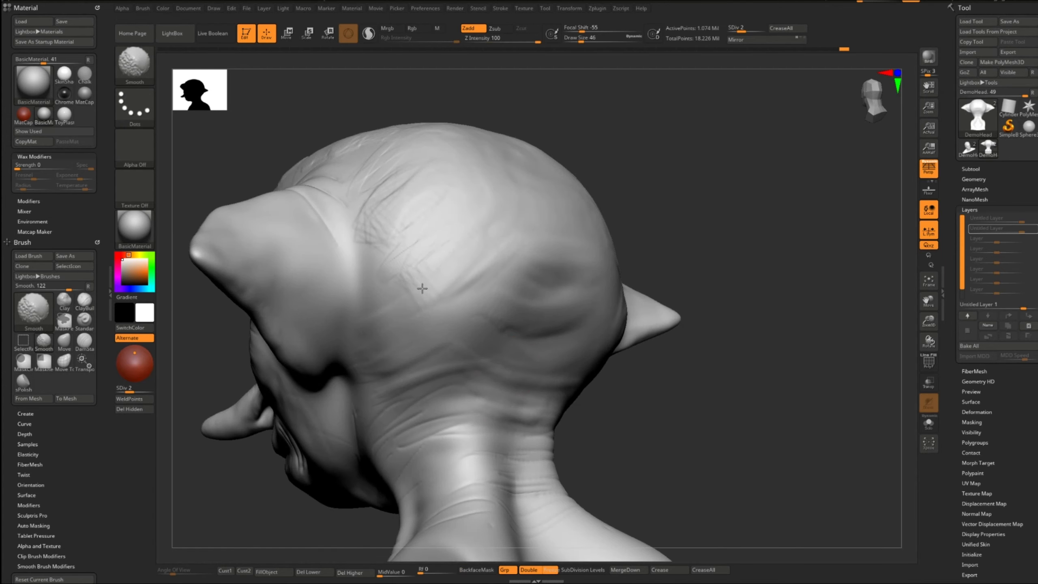
right_click_drag(462, 357, 758, 325)
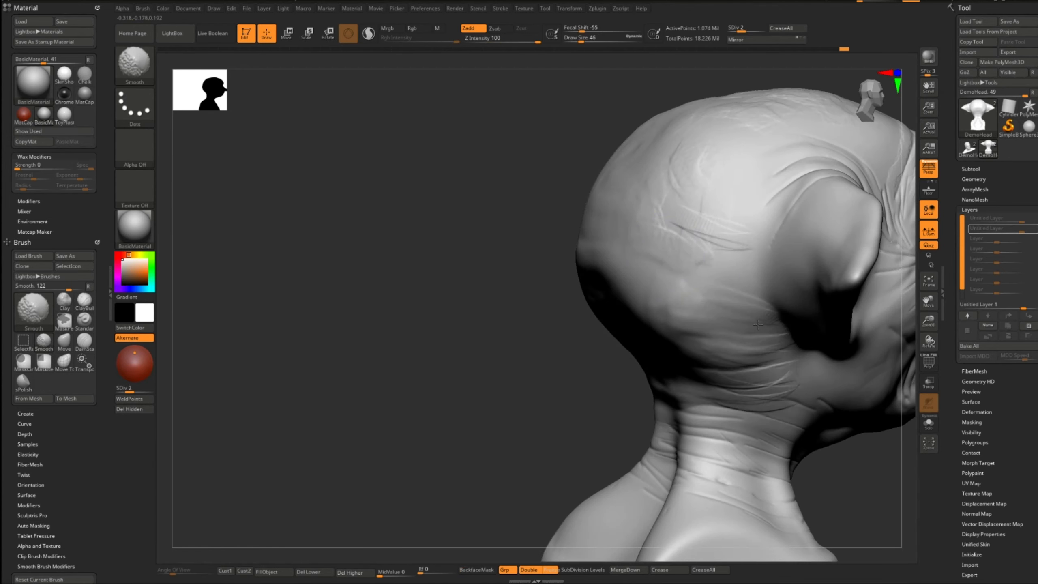
- Save the project and smooth the creases on the top of the skull
right_click_drag(653, 329, 562, 261)
key("ctrl")
key("ctrl+s")
right_click_drag(653, 214, 665, 138)
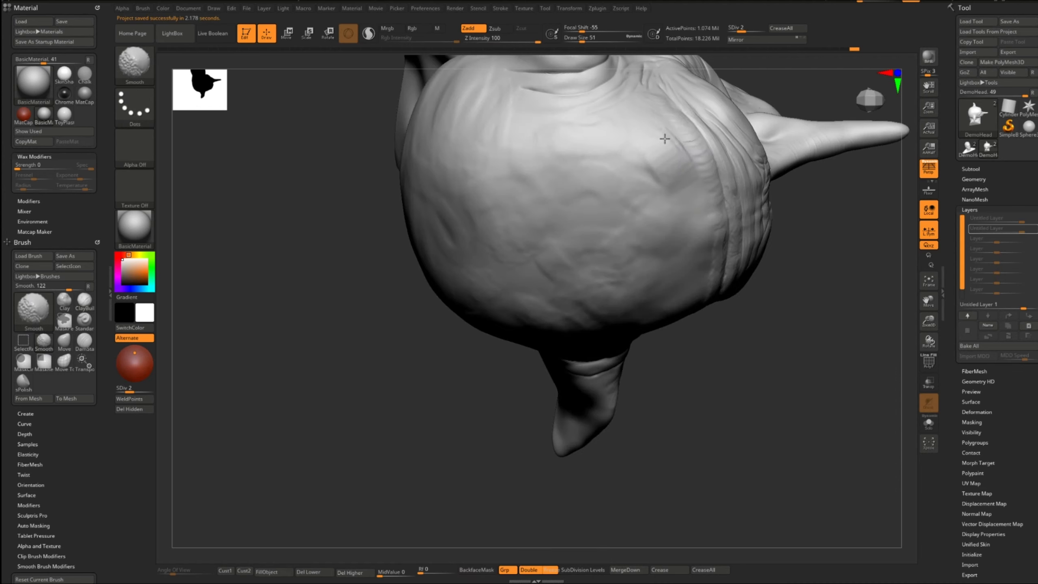
right_click_drag(464, 138, 577, 278)
left_click_drag(577, 279, 612, 340, "shift")
- Sculpt fine diagonal wrinkles over the brow ridge and its outer end with ClayBuildup at a draw size of about 18
mouse_move(632, 359)
right_mouse_down()
mouse_move(601, 341)
mouse_move(557, 367)
right_mouse_up()
key("s")
left_click_drag(557, 368, 550, 368)
right_click_drag(551, 368, 613, 352)
right_click_drag(507, 245, 456, 302, "ctrl")
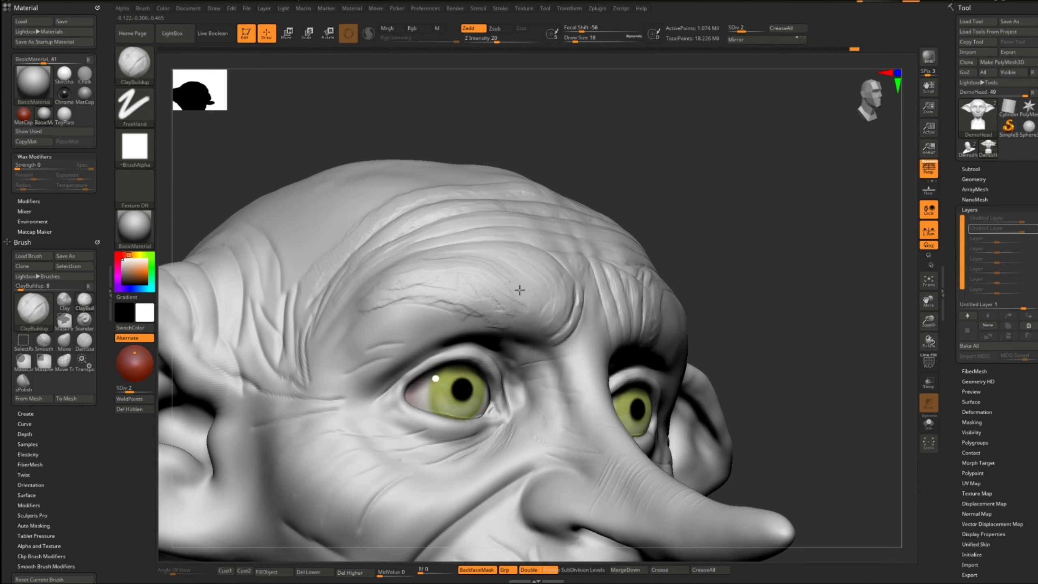
right_click_drag(461, 261, 403, 313)
mouse_move(427, 347)
left_mouse_down()
mouse_move(372, 351)
mouse_move(366, 385)
left_mouse_up()
key("s")
mouse_move(356, 395)
left_mouse_down()
mouse_move(332, 398)
mouse_move(353, 397)
left_mouse_up()
- Build up small wrinkles around the inner and outer corners of the eye with a draw size of 13
right_click_drag(458, 392, 458, 311, "ctrl")
right_click_drag(572, 310, 475, 295)
mouse_move(506, 261)
right_mouse_down("ctrl")
mouse_move(524, 305)
mouse_move(573, 312)
right_mouse_up("ctrl")
left_click_drag(365, 323, 340, 329)
mouse_move(650, 425)
right_mouse_down()
mouse_move(573, 385)
mouse_move(528, 376)
right_mouse_up()
right_click_drag(528, 377, 558, 413, "ctrl")
left_click_drag(550, 378, 562, 409)
right_click_drag(564, 418, 567, 359)
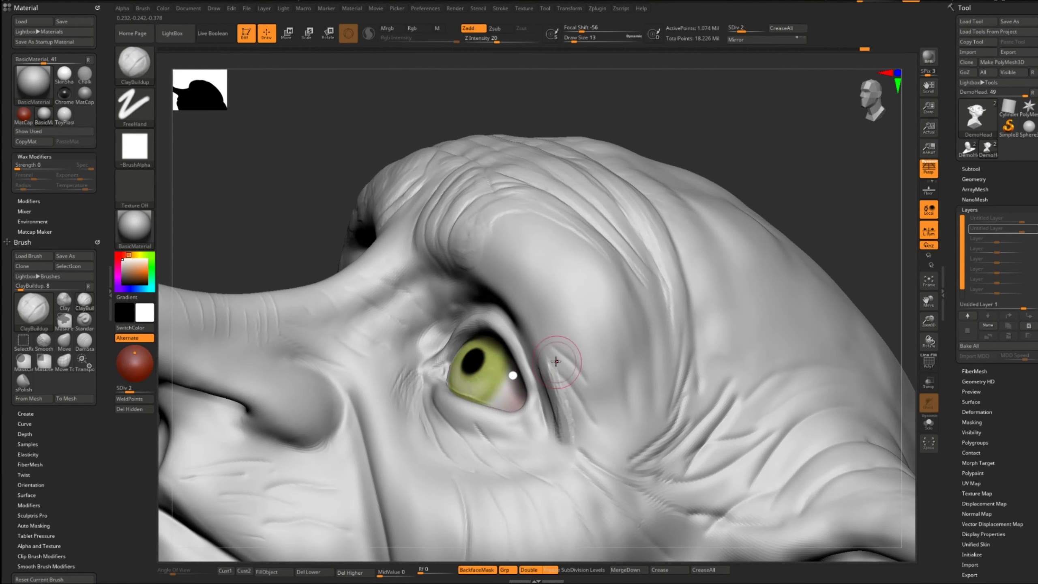
- Add skin texture strokes to the brow ridge above the eye and return to subdivision level 3
right_click_drag(573, 406, 614, 392)
key("s")
left_click_drag(505, 274, 507, 272)
left_click_drag(505, 221, 499, 262)
right_click_drag(579, 281, 535, 313)
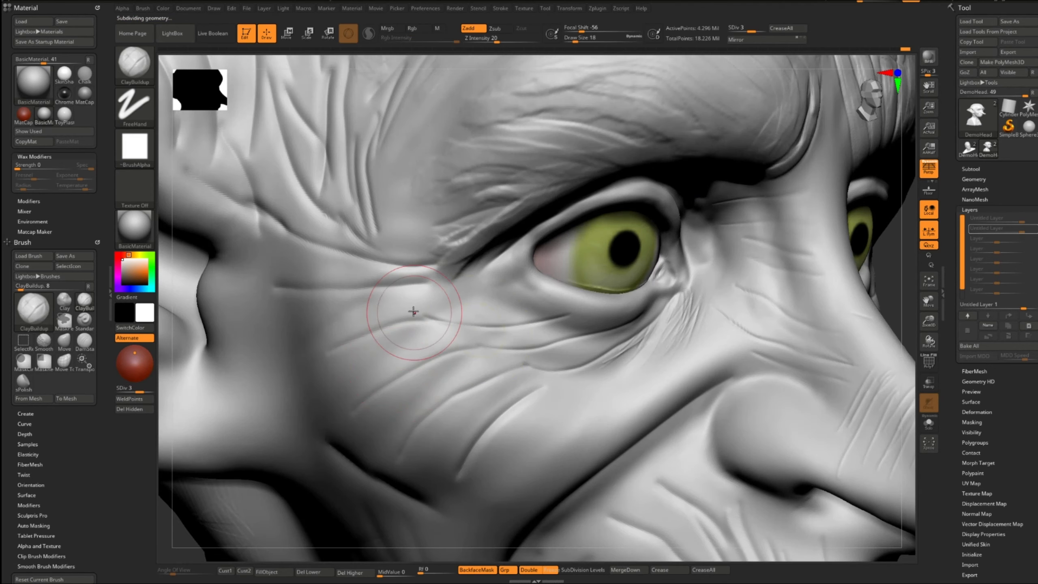
- Fill the crow's-feet area between eye and ear, and the upper cheek folds, with wrinkle strokes
left_click_drag(414, 312, 325, 323)
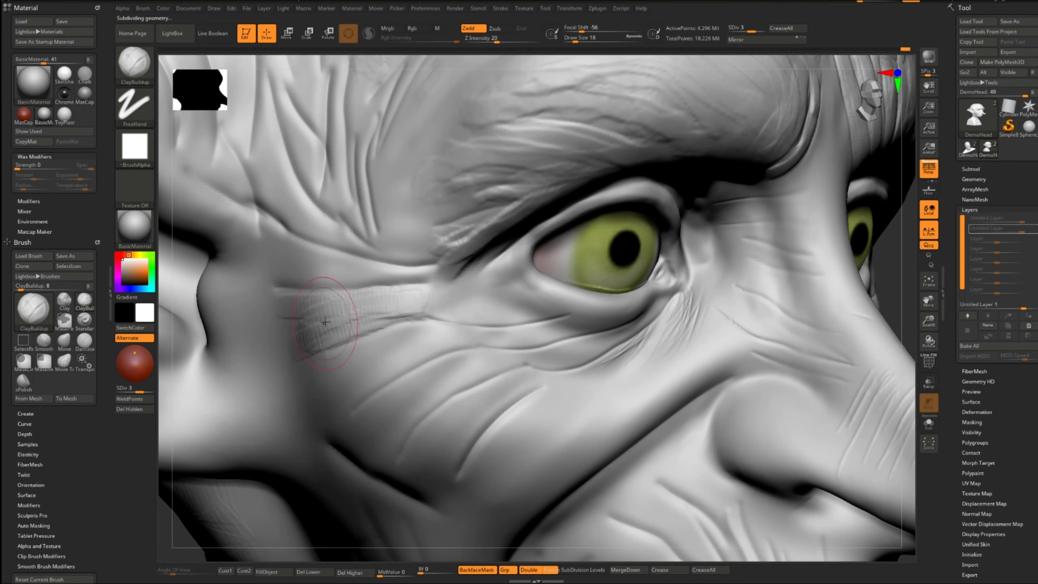
mouse_move(309, 386)
left_mouse_down()
mouse_move(409, 344)
mouse_move(470, 333)
mouse_move(397, 340)
mouse_move(319, 402)
left_mouse_up()
mouse_move(387, 416)
left_mouse_down()
mouse_move(507, 342)
mouse_move(507, 357)
mouse_move(378, 426)
left_mouse_up()
mouse_move(378, 425)
right_mouse_down("ctrl")
mouse_move(428, 343)
mouse_move(399, 339)
right_mouse_up("ctrl")
key("bracketright")
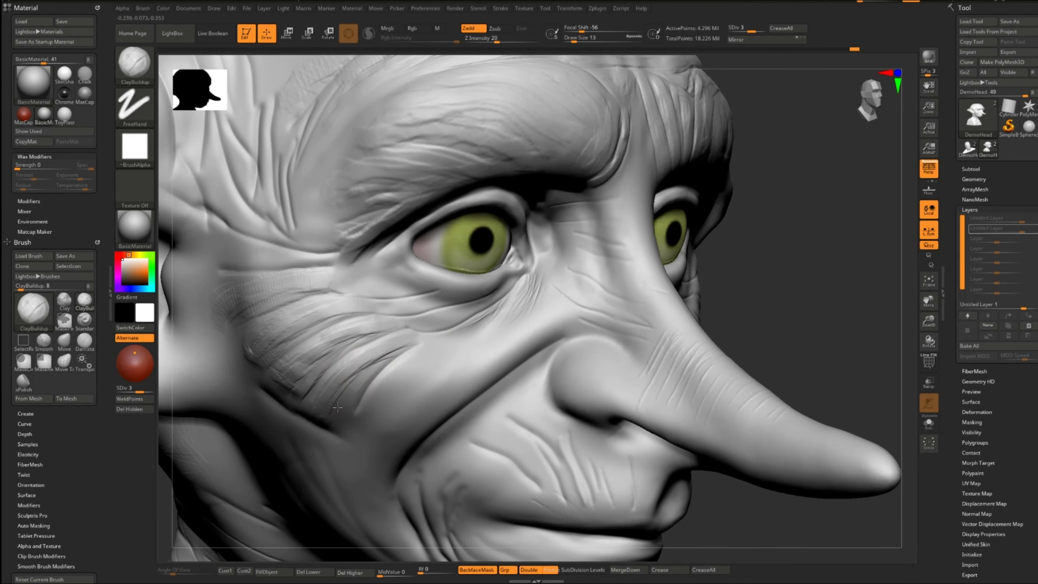
left_click_drag(342, 381, 421, 345)
- Set the draw size to 9 and sculpt fine wrinkles in the bag under the eye
right_click_drag(412, 353, 360, 348)
key("s")
left_click_drag(422, 340, 418, 340)
left_click_drag(411, 326, 463, 306)
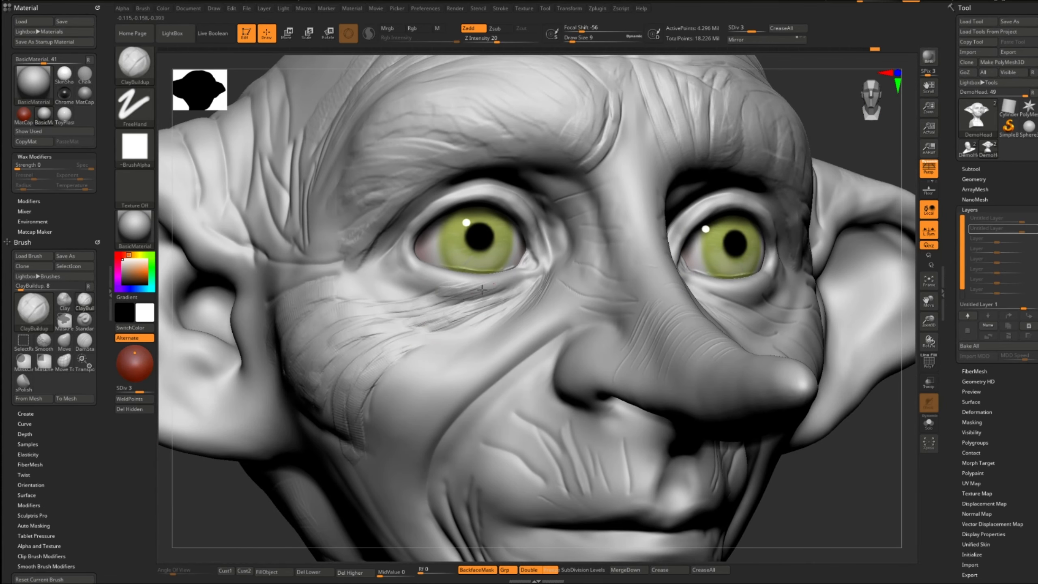
- Enlarge the brush and build up long downward skin folds from beneath the eye over the cheek
right_click_drag(442, 338, 501, 347)
key("bracketright")
mouse_move(431, 370)
left_mouse_down()
mouse_move(408, 387)
mouse_move(403, 416)
left_mouse_up()
right_click_drag(409, 417, 412, 346, "alt")
mouse_move(464, 313)
left_mouse_down()
mouse_move(425, 364)
mouse_move(398, 435)
left_mouse_up()
left_click_drag(399, 396, 420, 491)
- Change the brush size and deepen the vertical folds along the outer cheek
key("s")
left_click_drag(381, 420, 379, 420)
left_click_drag(399, 354, 366, 427)
left_click_drag(349, 390, 355, 443)
mouse_move(359, 340)
left_mouse_down()
mouse_move(368, 433)
mouse_move(391, 473)
left_mouse_up()
- Shrink the brush to a draw size of 3 and refine the thin wrinkles along the lower eyelid
mouse_move(531, 340)
right_mouse_down("alt")
mouse_move(440, 375)
mouse_move(385, 436)
right_mouse_up("alt")
mouse_move(410, 339)
right_mouse_down()
mouse_move(410, 366)
mouse_move(378, 362)
mouse_move(425, 362)
right_mouse_up()
key("bracketleft")
key("bracketleft")
left_click_drag(423, 358, 426, 367)
mouse_move(425, 364)
right_mouse_down("shift")
mouse_move(355, 393)
mouse_move(376, 407)
right_mouse_up("shift")
key("s")
left_click_drag(375, 405, 373, 405)
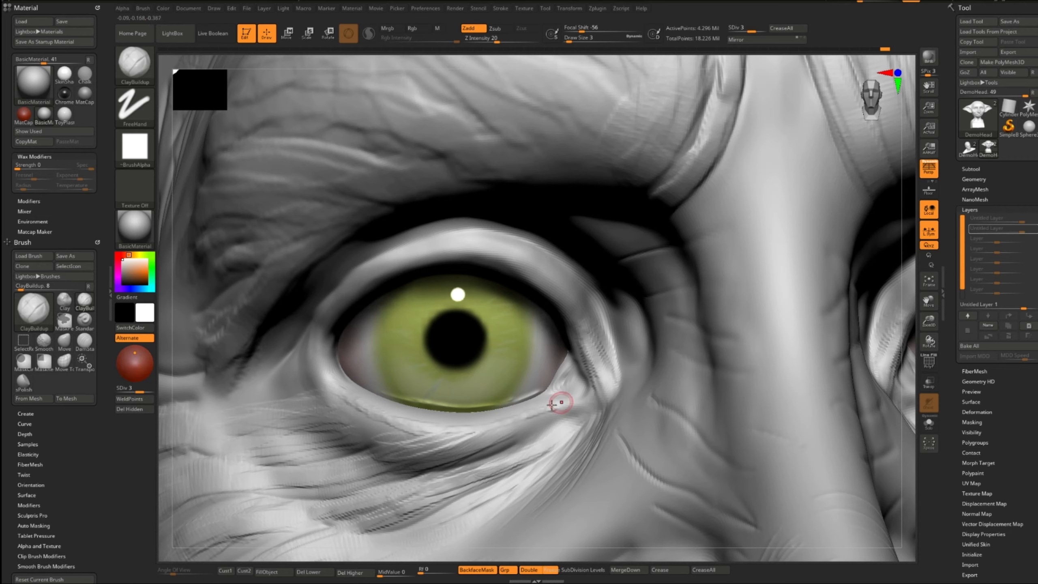
- Sculpt tiny creases on the upper eyelid and around the inner corner of the eye
right_click_drag(583, 358, 551, 288)
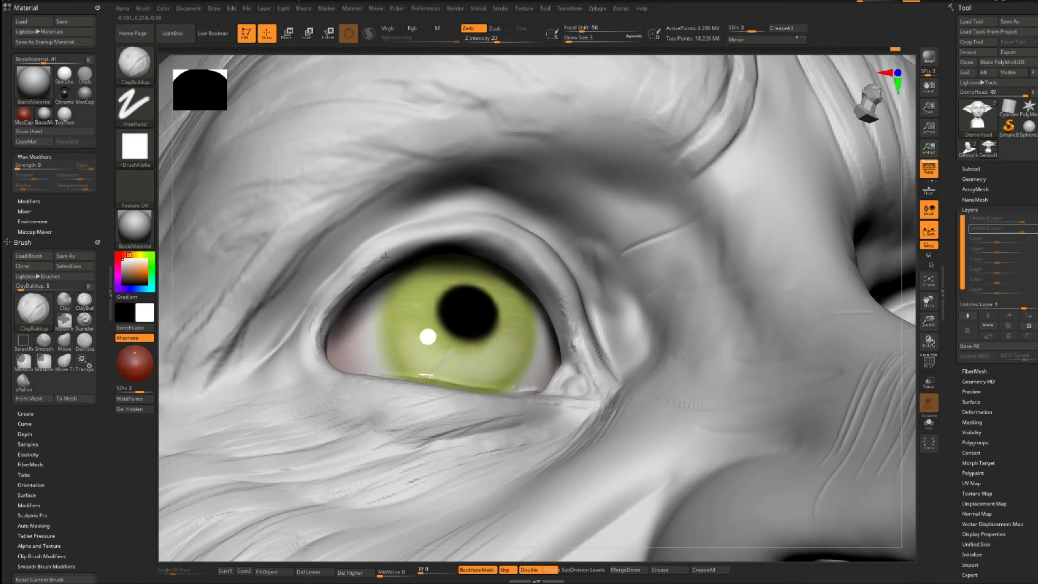
right_click_drag(558, 292, 535, 229, "ctrl")
right_click_drag(592, 306, 562, 361, "shift")
key("s")
left_click_drag(563, 362, 571, 361)
mouse_move(571, 362)
right_mouse_down("alt")
mouse_move(546, 338)
mouse_move(443, 498)
right_mouse_up("alt")
key("shift")
mouse_move(481, 433)
right_mouse_down()
mouse_move(476, 352)
mouse_move(572, 343)
right_mouse_up()
right_click_drag(490, 266, 468, 329, "ctrl")
mouse_move(486, 352)
left_mouse_down()
mouse_move(394, 298)
mouse_move(450, 362)
left_mouse_up()
- Enlarge the brush and sculpt wrinkle folds on the skin between the nose and the corner of the mouth
right_click_drag(475, 295, 311, 297)
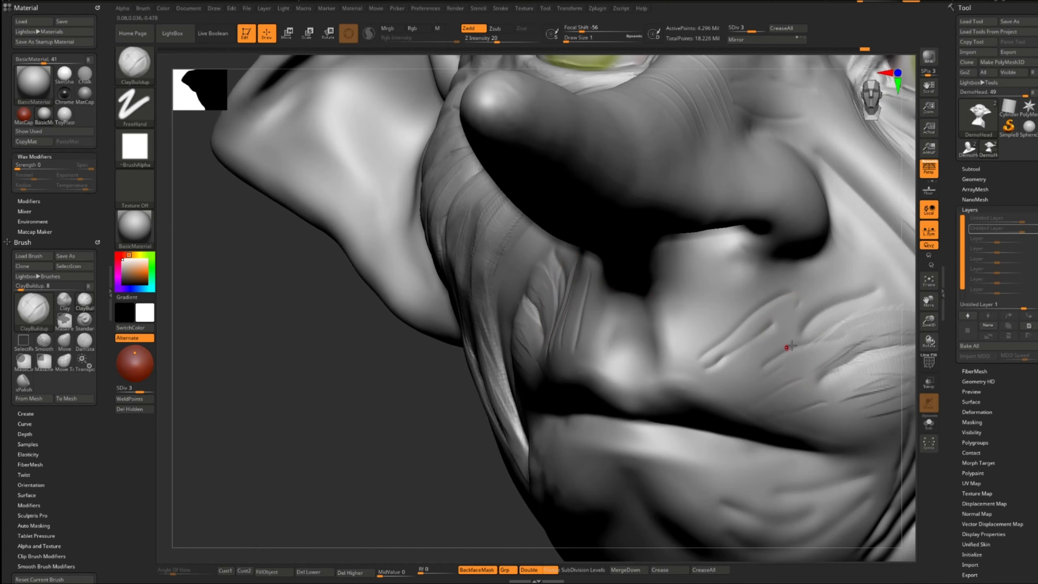
right_click_drag(792, 346, 580, 384, "alt")
left_click_drag(610, 371, 669, 346)
left_click_drag(572, 410, 631, 386)
left_click_drag(732, 362, 605, 391)
left_click_drag(700, 473, 636, 474)
- Layer further diagonal ClayBuildup strokes over the upper-lip wrinkles below the nostril
left_click_drag(497, 402, 580, 363)
left_click_drag(502, 431, 555, 404)
left_click_drag(528, 355, 638, 302)
left_click_drag(592, 345, 659, 313)
left_click_drag(568, 316, 464, 382)
left_click_drag(460, 410, 524, 371)
- Build up the wrinkles beside the mouth below the nostril from the side view with a draw size of 12
mouse_move(335, 381)
right_mouse_down()
mouse_move(480, 410)
mouse_move(500, 403)
right_mouse_up()
mouse_move(456, 411)
left_mouse_down()
mouse_move(394, 341)
mouse_move(431, 321)
mouse_move(339, 266)
left_mouse_up()
left_click_drag(409, 325, 326, 288)
left_click_drag(367, 352, 307, 325)
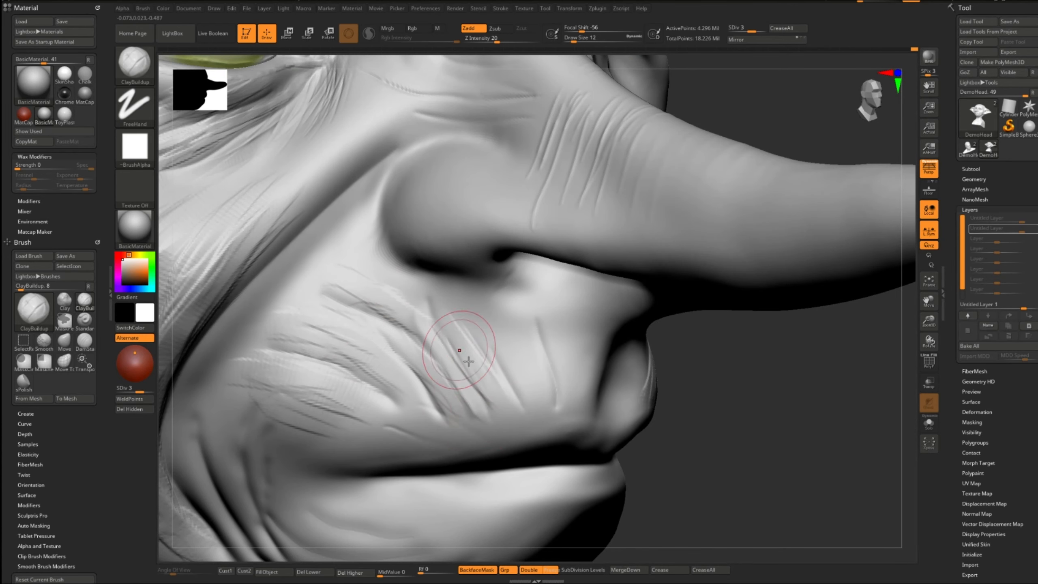
- Sculpt thin vertical wrinkles on the upper lip below the nostril, reducing the brush size for the ones near the front
mouse_move(433, 329)
left_mouse_down()
mouse_move(492, 405)
mouse_move(487, 362)
left_mouse_up()
key("bracketleft")
left_click_drag(518, 402, 496, 338)
mouse_move(549, 393)
left_mouse_down()
mouse_move(470, 313)
mouse_move(533, 333)
left_mouse_up()
- Enlarge the brush and build up skin folds from the corner of the mouth down onto the chin
right_click_drag(276, 461, 383, 374, "alt")
key("bracketright")
mouse_move(365, 311)
left_mouse_down()
mouse_move(386, 409)
mouse_move(413, 452)
left_mouse_up()
left_click_drag(415, 413, 484, 462)
left_click_drag(429, 388, 494, 434)
left_click_drag(442, 381, 552, 429)
- Add crosswise ClayBuildup strokes over the skin below the lower lip
left_click_drag(421, 307, 486, 309)
left_click_drag(433, 332, 501, 317)
left_click_drag(431, 355, 574, 329)
left_click_drag(523, 318, 621, 301)
left_click_drag(537, 292, 590, 315)
- Build up further wrinkles on the chin and beside the mouth from several angles
mouse_move(540, 268)
right_mouse_down()
mouse_move(547, 359)
mouse_move(447, 355)
right_mouse_up()
left_click_drag(296, 366, 437, 327)
mouse_move(331, 366)
left_mouse_down()
mouse_move(444, 323)
mouse_move(310, 404)
left_mouse_up()
mouse_move(357, 329)
right_mouse_down()
mouse_move(261, 339)
mouse_move(351, 347)
right_mouse_up()
right_click_drag(572, 382, 482, 377)
left_click_drag(684, 421, 557, 369)
right_click_drag(557, 369, 404, 468)
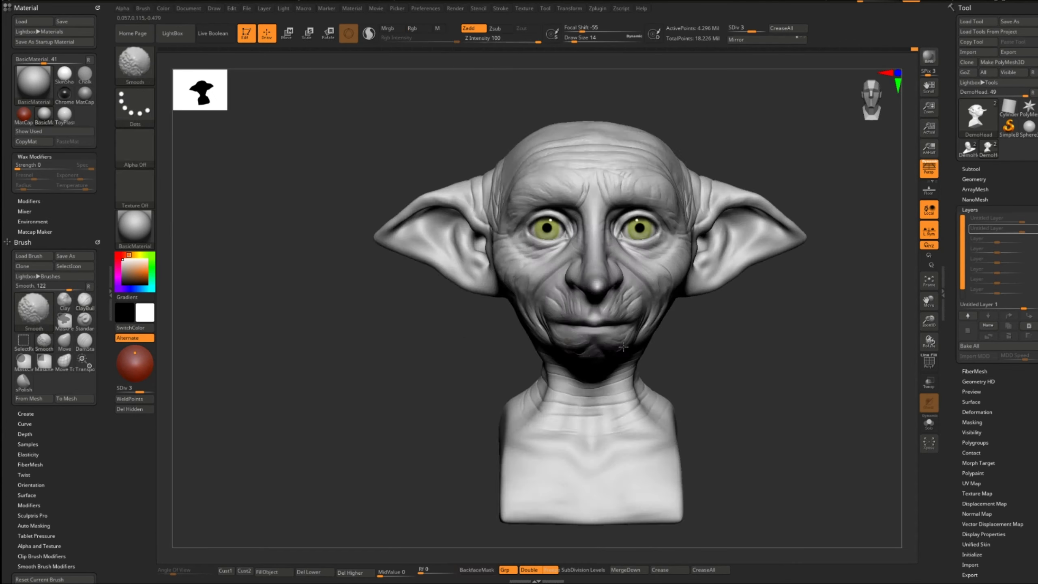
- Carve fine crisscross creases along the jaw below the cheek with the DamStandard brush at draw size 9
right_click_drag(286, 356, 371, 356)
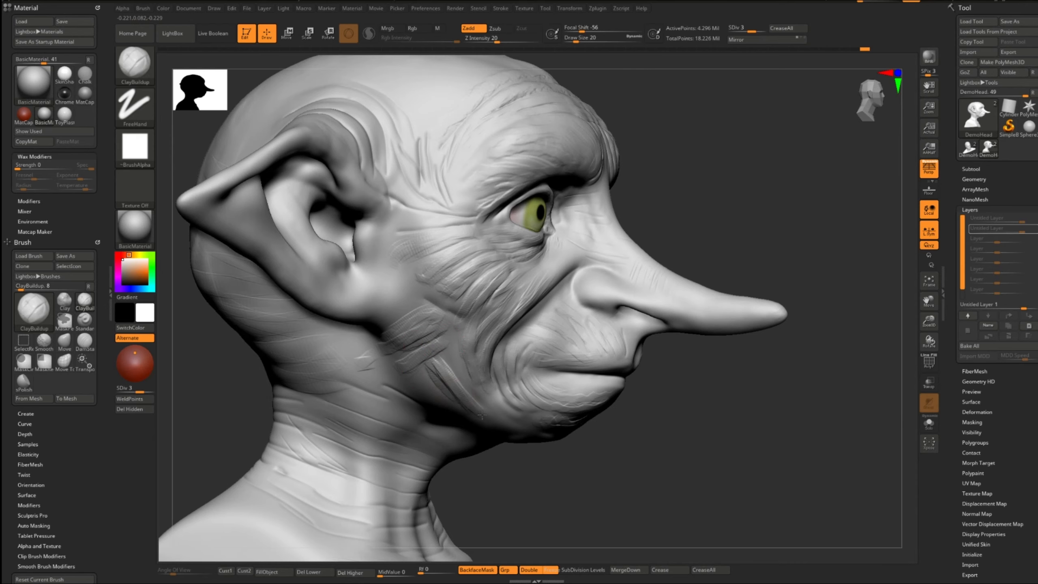
right_click_drag(461, 366, 417, 405)
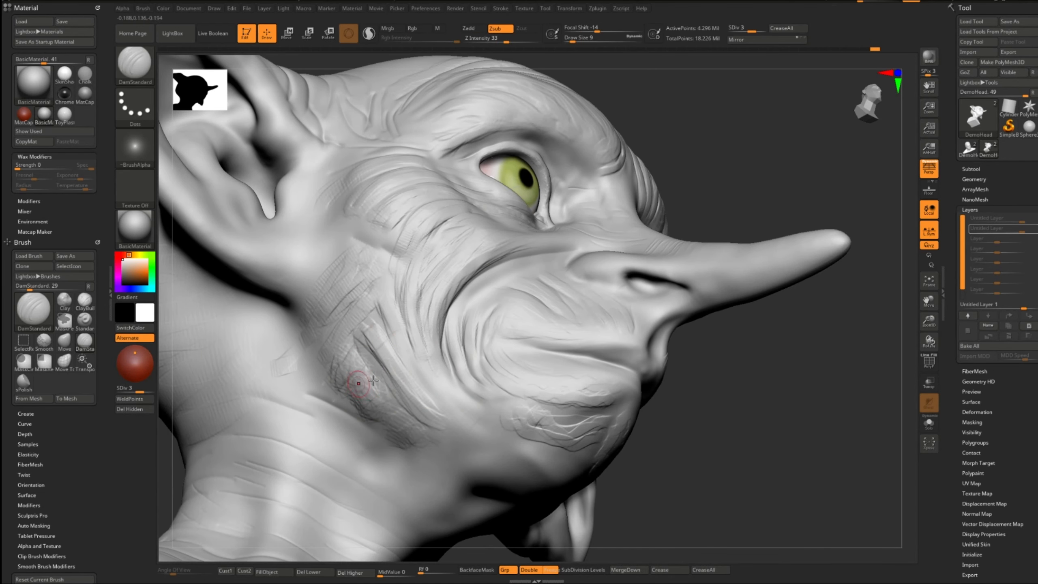
right_click_drag(440, 390, 348, 391)
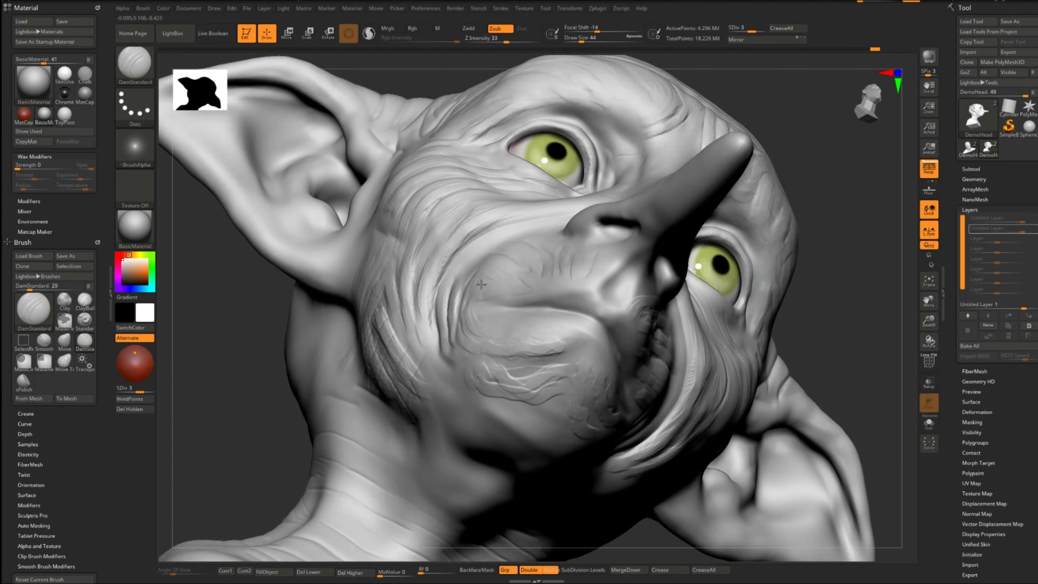
- Switch to the ClayBuildup brush and build up wrinkles along the lower cheek and jawline
key("b")
key("c")
key("b")
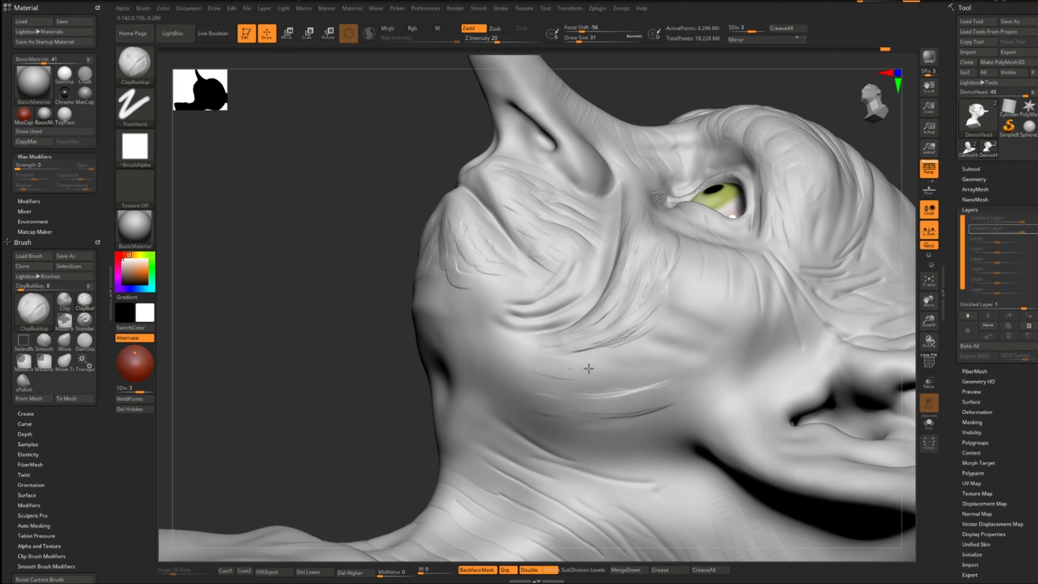
key("s")
left_click(639, 359)
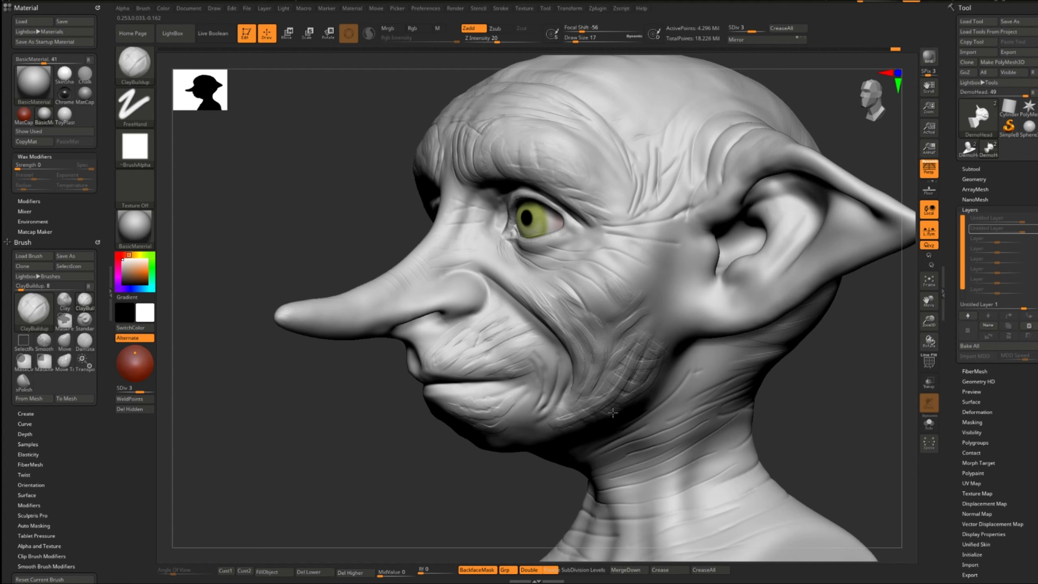
- Sculpt fine wrinkles across the cheek and beneath the eye, reducing the brush size for the smaller creases
key("b")
key("d")
key("s")
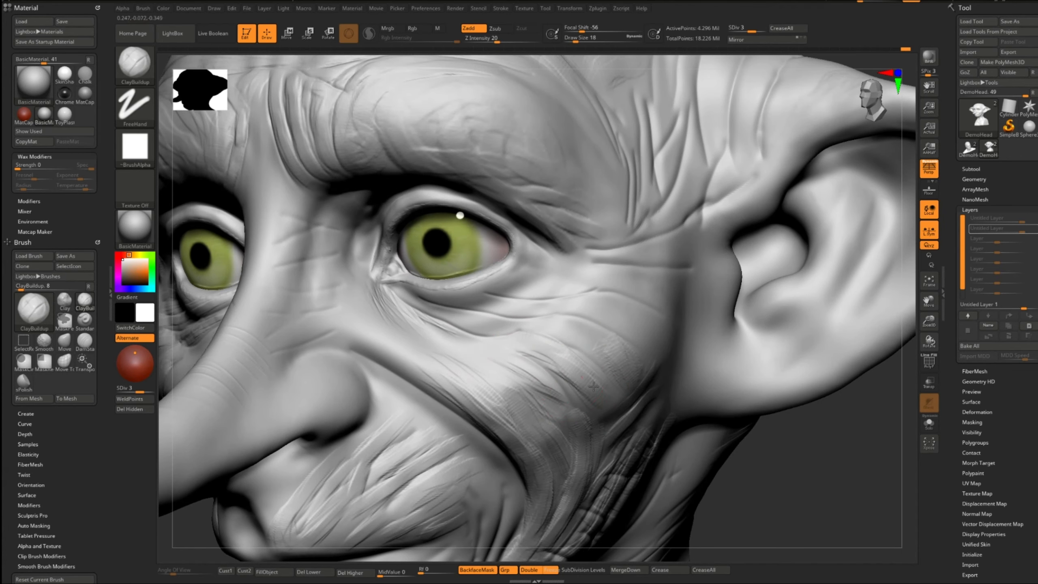
left_click_drag(606, 349, 544, 326)
key("bracketleft")
left_click_drag(419, 296, 496, 332)
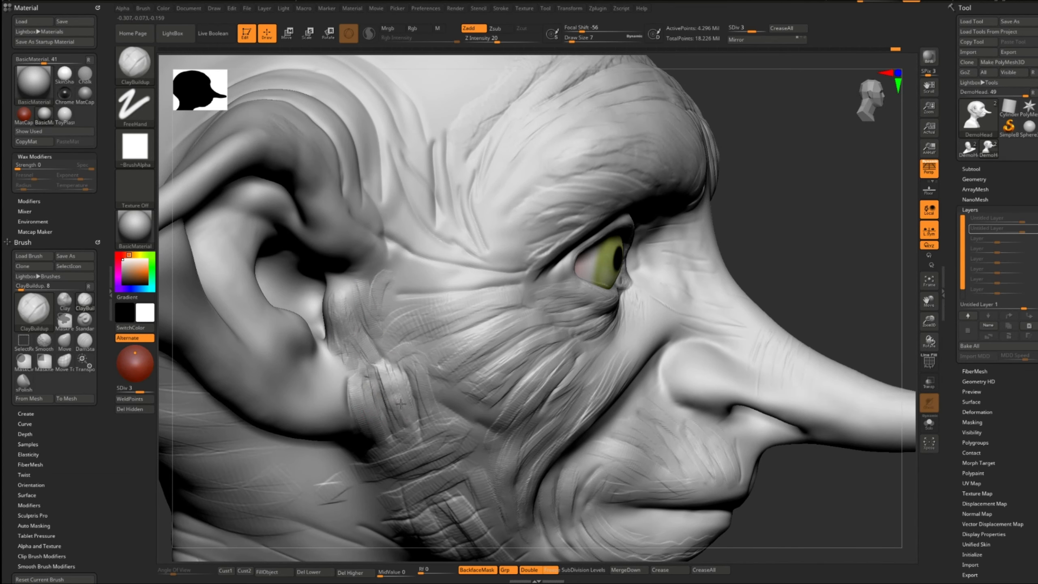
- Build up wrinkles in front of the ear and from the outer eye corner toward the temple with a draw size of 13
key("s")
left_click_drag(395, 295, 426, 282)
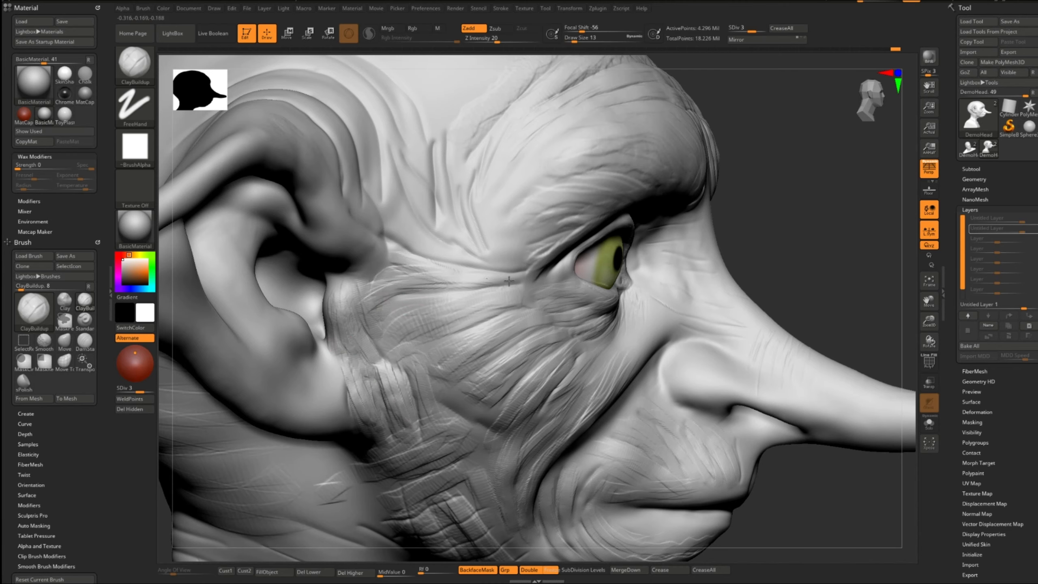
right_click_drag(509, 281, 477, 386, "alt")
left_click_drag(504, 363, 356, 305)
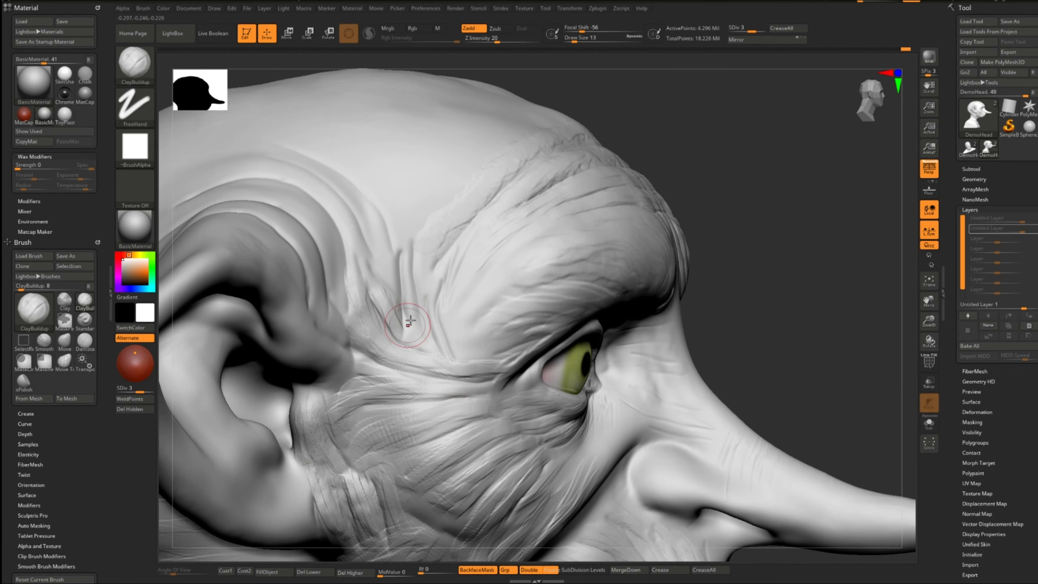
- Build up arched skin folds on the temple and skull above the ear, using a draw size of 27 for the wider ridges
right_click_drag(378, 237, 433, 259)
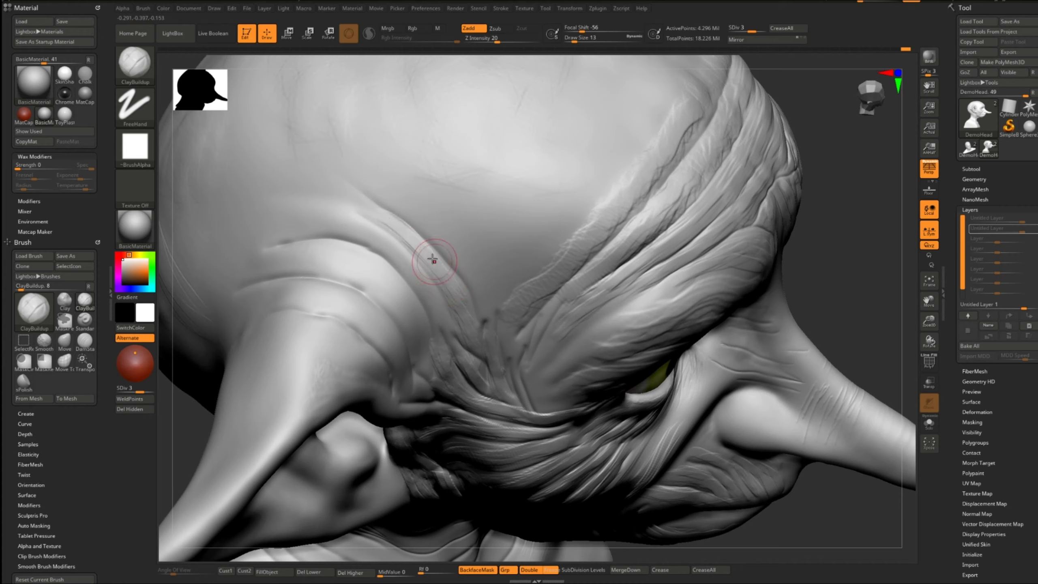
mouse_move(459, 304)
left_mouse_down()
mouse_move(433, 245)
mouse_move(380, 196)
mouse_move(299, 200)
left_mouse_up()
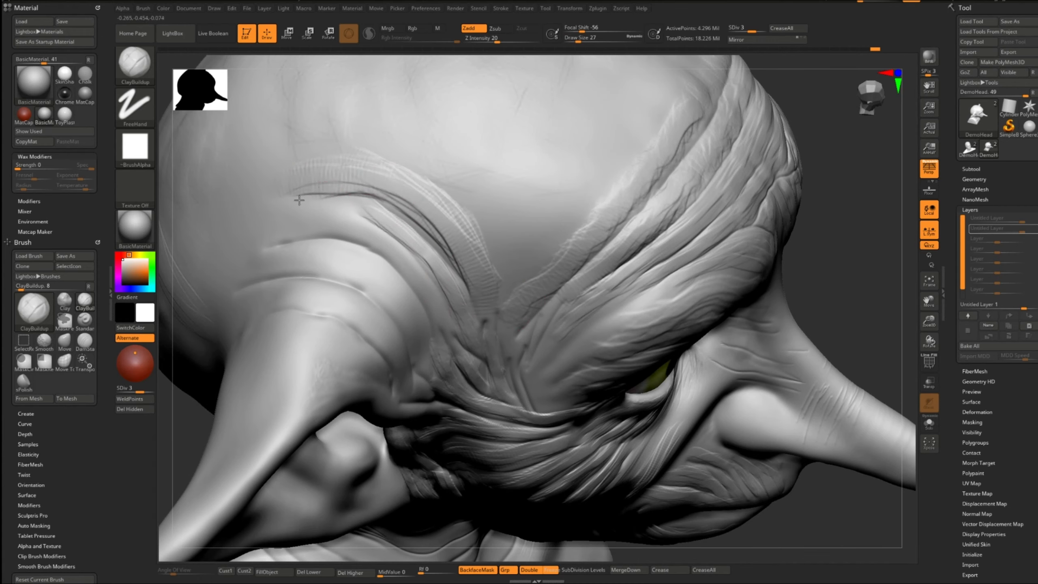
mouse_move(360, 254)
left_mouse_down()
mouse_move(208, 242)
mouse_move(221, 262)
left_mouse_up()
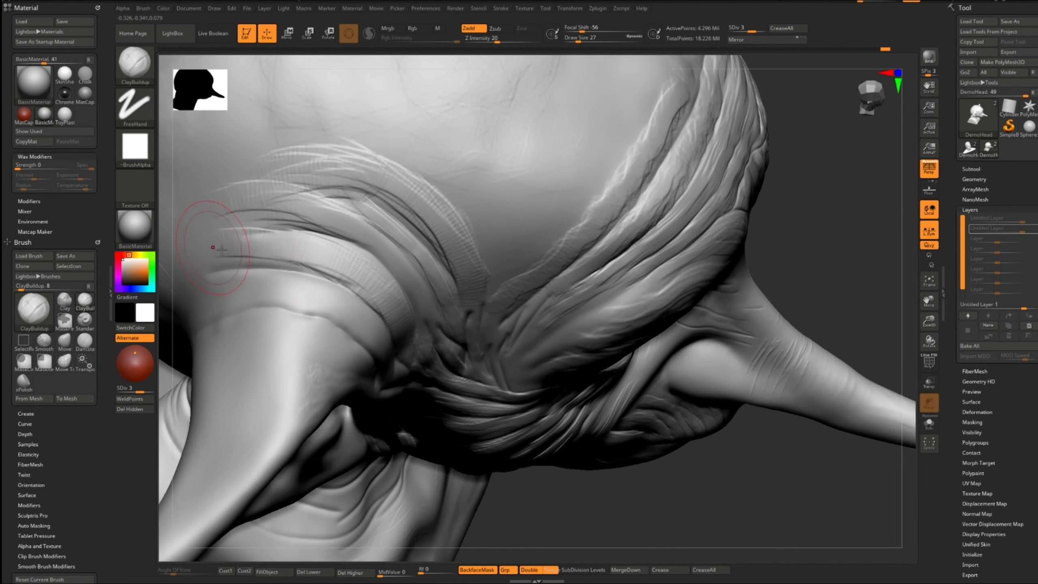
mouse_move(222, 258)
right_mouse_down()
mouse_move(423, 321)
mouse_move(392, 280)
mouse_move(305, 270)
right_mouse_up()
left_click_drag(305, 270, 388, 331)
mouse_move(388, 331)
right_mouse_down("ctrl")
mouse_move(330, 317)
mouse_move(377, 350)
right_mouse_up("ctrl")
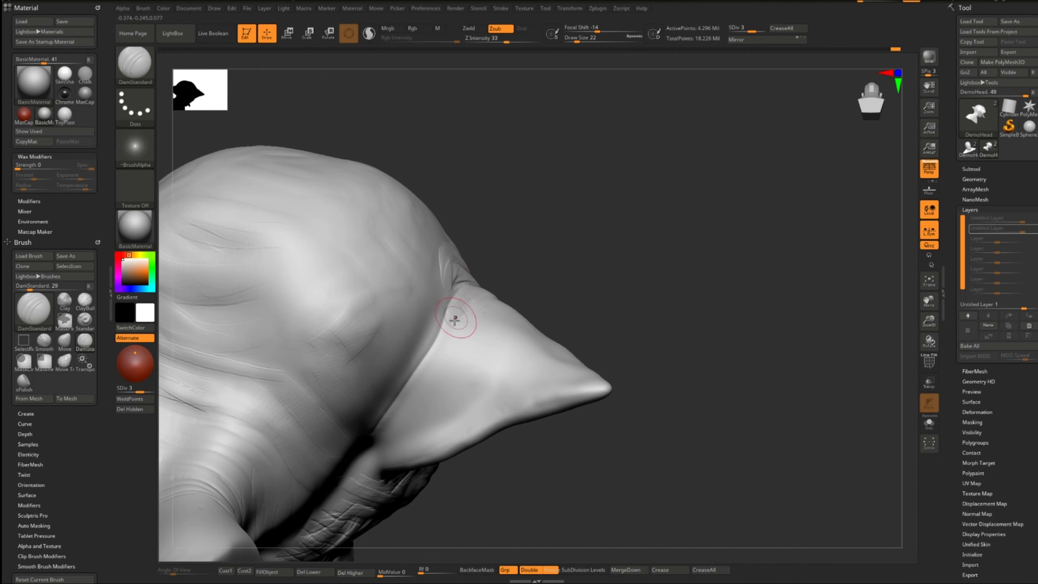
- Smooth the skin behind the ear and build up a ridge where the ear joins the skull with ClayBuildup at draw size 22
right_click_drag(455, 320, 405, 422)
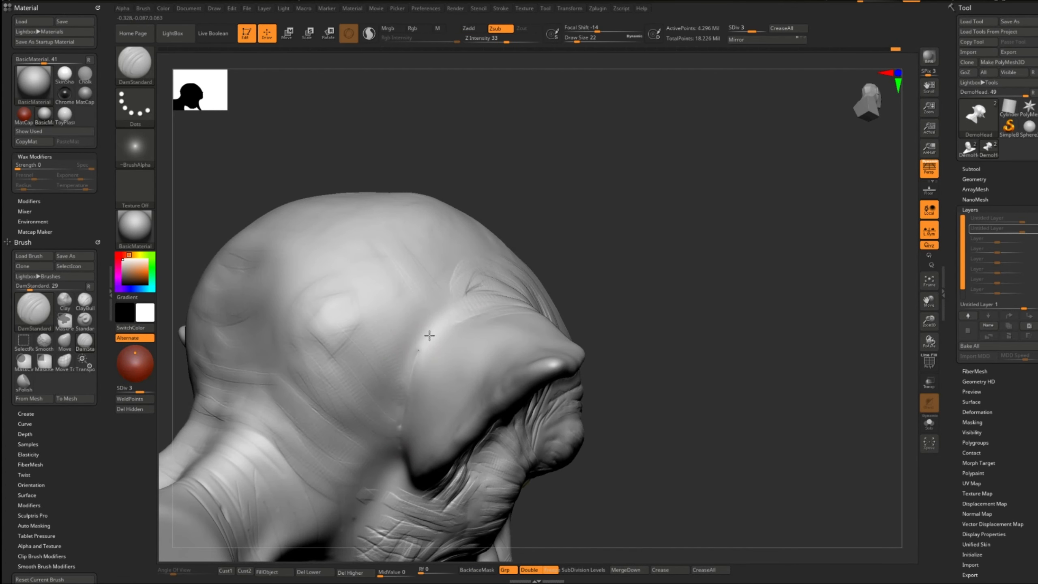
right_click_drag(412, 370, 425, 405)
left_click_drag(488, 294, 457, 308, "shift")
key("b")
key("c")
key("b")
left_click_drag(401, 409, 411, 351)
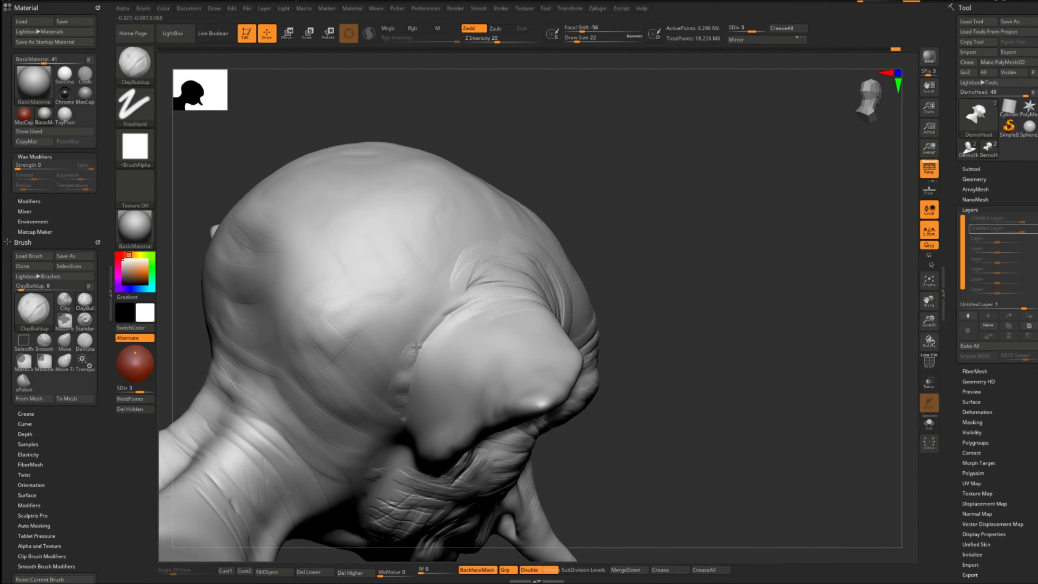
right_click_drag(443, 310, 436, 372)
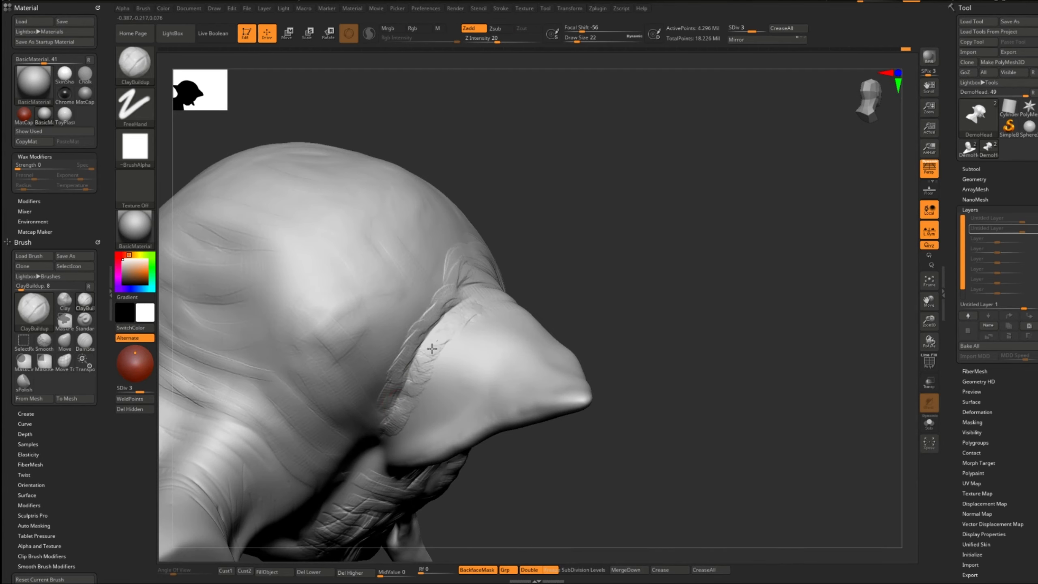
mouse_move(386, 442)
right_mouse_down()
mouse_move(412, 409)
mouse_move(491, 360)
mouse_move(458, 352)
mouse_move(457, 326)
mouse_move(369, 431)
right_mouse_up()
- Refine the fold along the back of the ear's base with ClayBuildup strokes at draw size 29
key("b")
key("d")
key("s")
key("b")
key("c")
key("b")
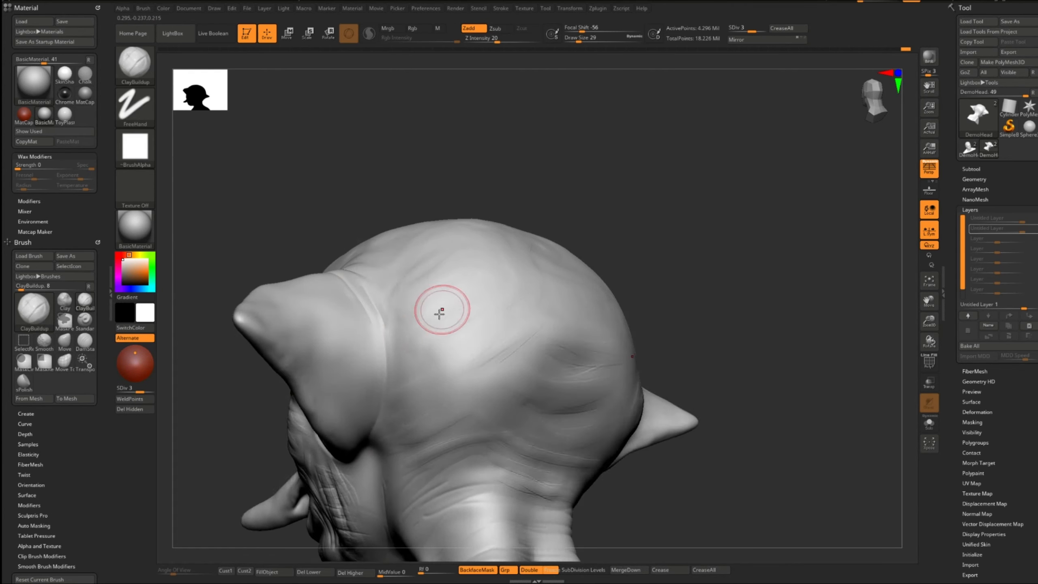
right_click_drag(435, 306, 375, 336)
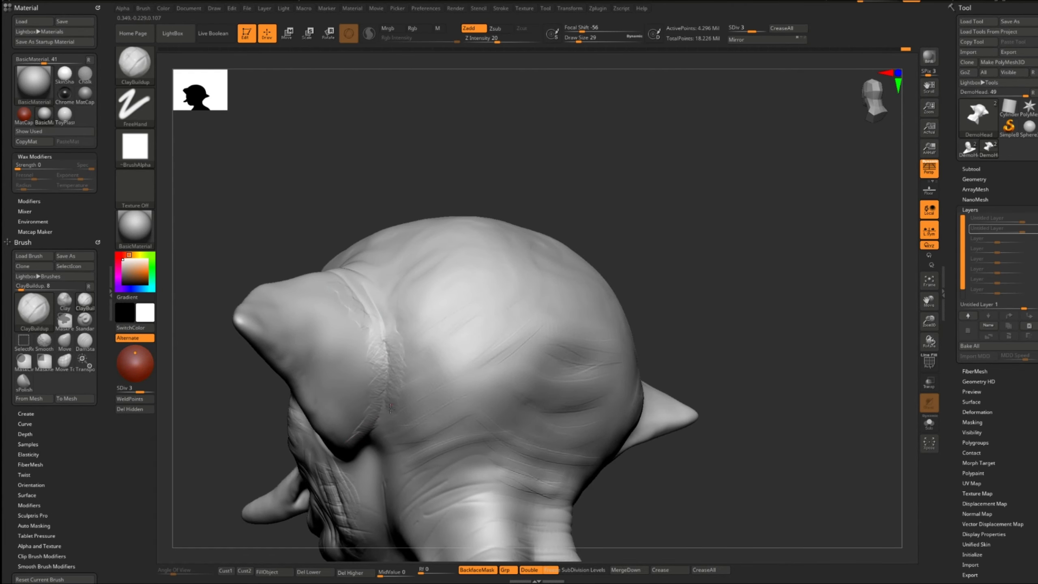
right_click_drag(393, 307, 362, 320)
mouse_move(325, 270)
right_mouse_down()
mouse_move(360, 261)
mouse_move(478, 288)
mouse_move(347, 302)
right_mouse_up()
left_click_drag(330, 358, 367, 396)
- Lower the head mesh to subdivision level 2
right_click_drag(801, 351, 757, 357)
key("shift+d")
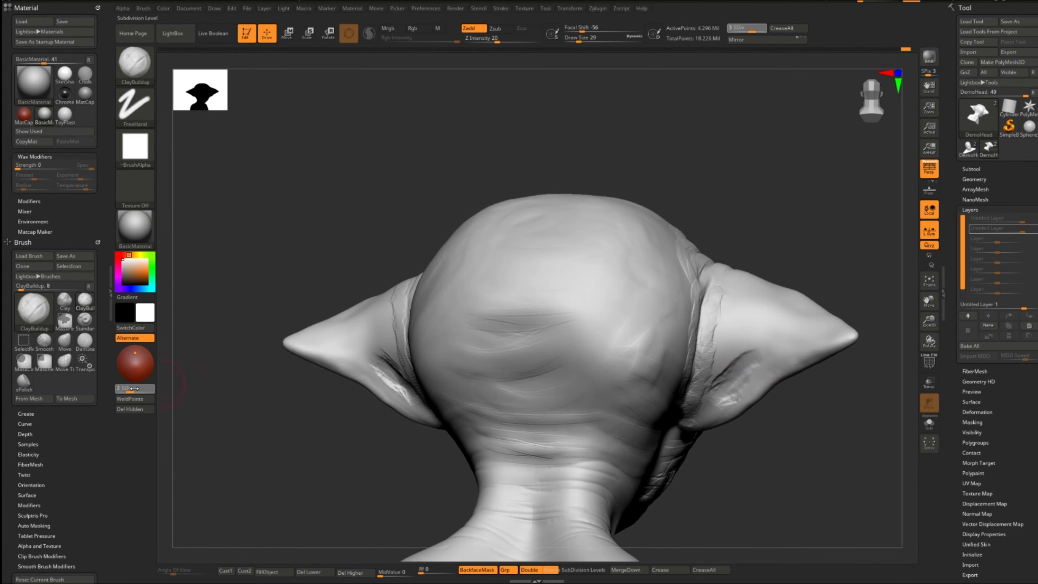
mouse_move(743, 361)
right_mouse_down()
mouse_move(582, 327)
mouse_move(668, 290)
mouse_move(757, 311)
right_mouse_up()
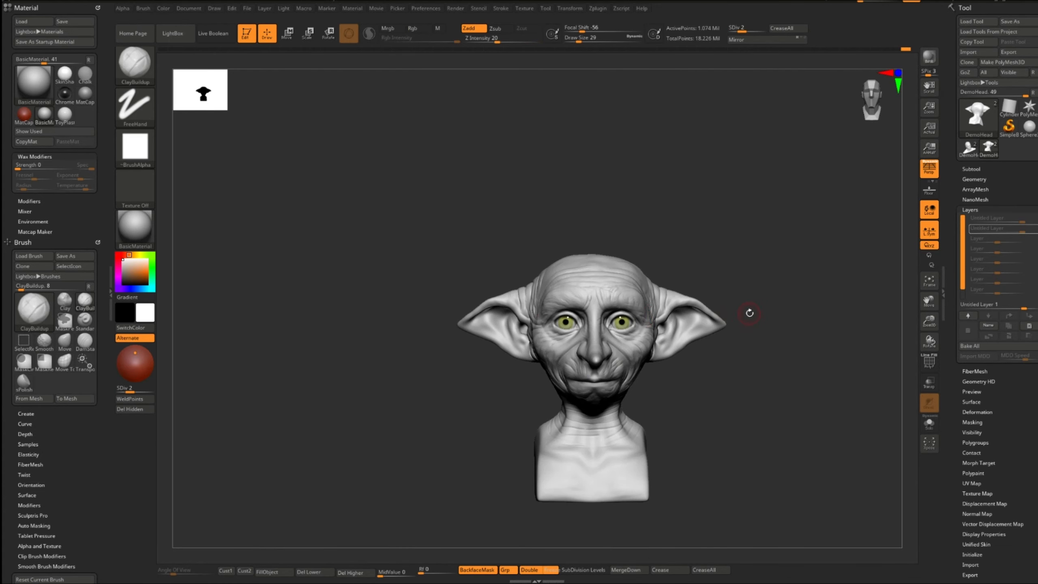
- Build up horizontal wrinkles across the side of the neck below the jaw with ClayBuildup at draw size 16
mouse_move(603, 271)
right_mouse_down()
mouse_move(633, 319)
mouse_move(535, 318)
right_mouse_up()
key("s")
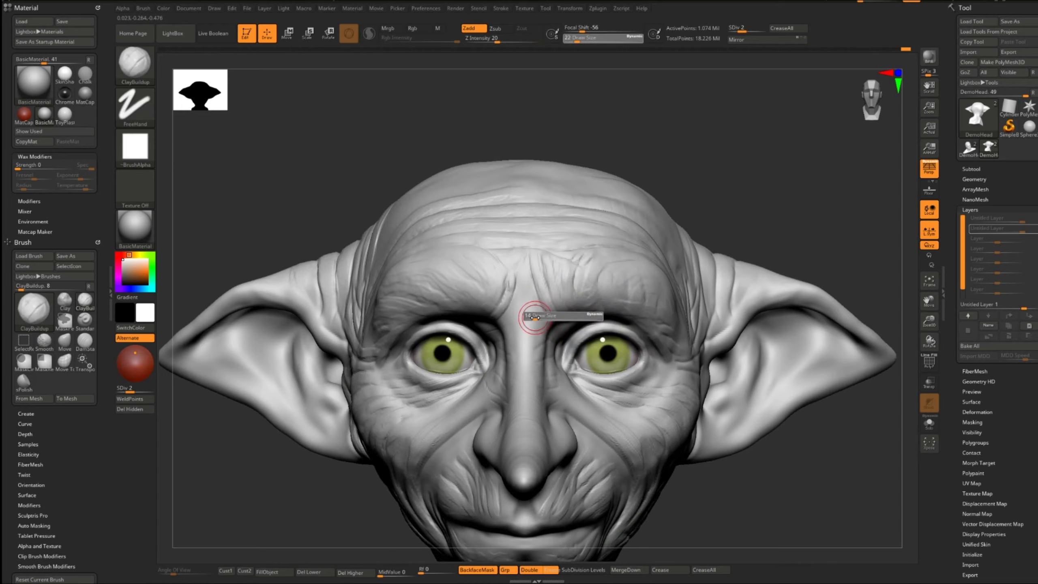
left_click_drag(534, 317, 531, 318)
right_click_drag(531, 317, 536, 307, "ctrl")
mouse_move(609, 339)
right_mouse_down("alt")
mouse_move(515, 289)
mouse_move(605, 299)
mouse_move(572, 309)
mouse_move(641, 329)
mouse_move(594, 392)
mouse_move(559, 397)
right_mouse_up("alt")
right_click_drag(642, 314, 592, 327)
mouse_move(641, 237)
right_mouse_down("alt")
mouse_move(656, 320)
mouse_move(637, 245)
right_mouse_up("alt")
right_click_drag(638, 311, 629, 253, "alt")
right_click_drag(629, 253, 613, 352, "ctrl")
right_click_drag(475, 350, 429, 344)
left_click_drag(441, 341, 525, 319)
mouse_move(525, 320)
right_mouse_down()
mouse_move(482, 327)
mouse_move(564, 327)
right_mouse_up()
left_click_drag(433, 364, 514, 337)
right_click_drag(515, 336, 601, 327)
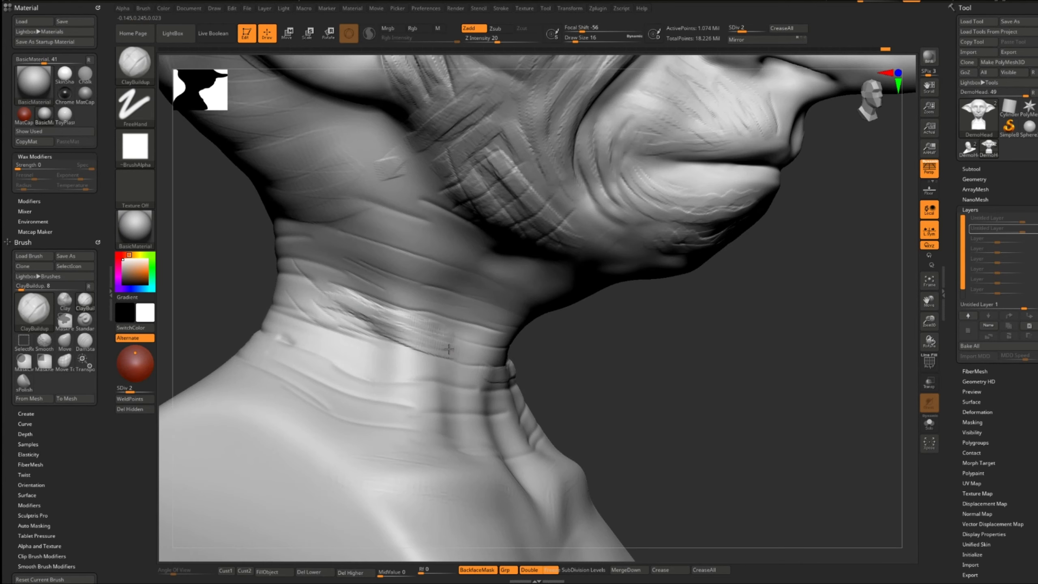
- Layer additional horizontal skin folds around the front and sides of the middle of the neck
right_click_drag(529, 345, 579, 347)
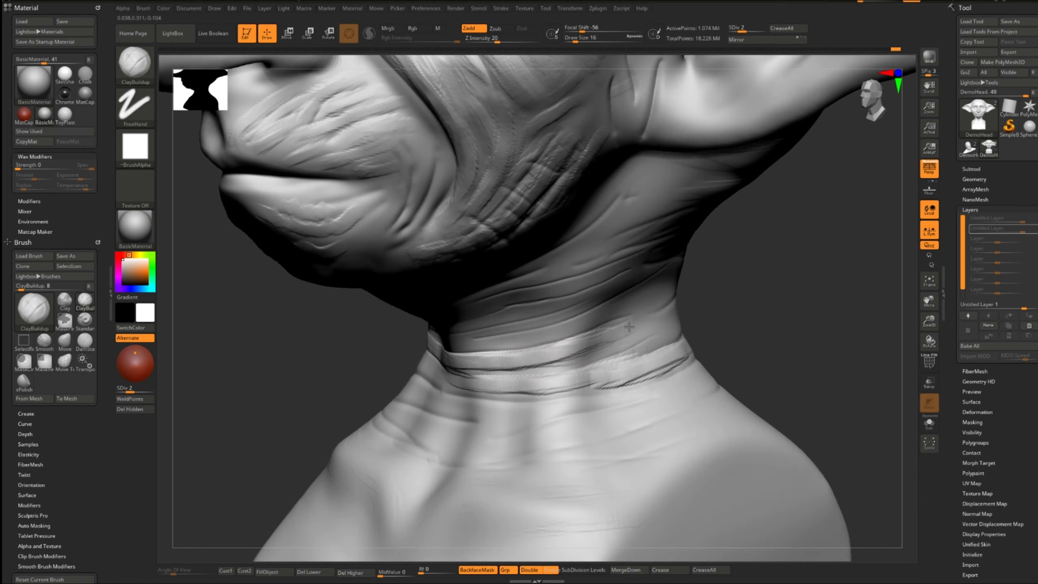
right_click_drag(657, 322, 429, 341)
right_click_drag(499, 341, 585, 316)
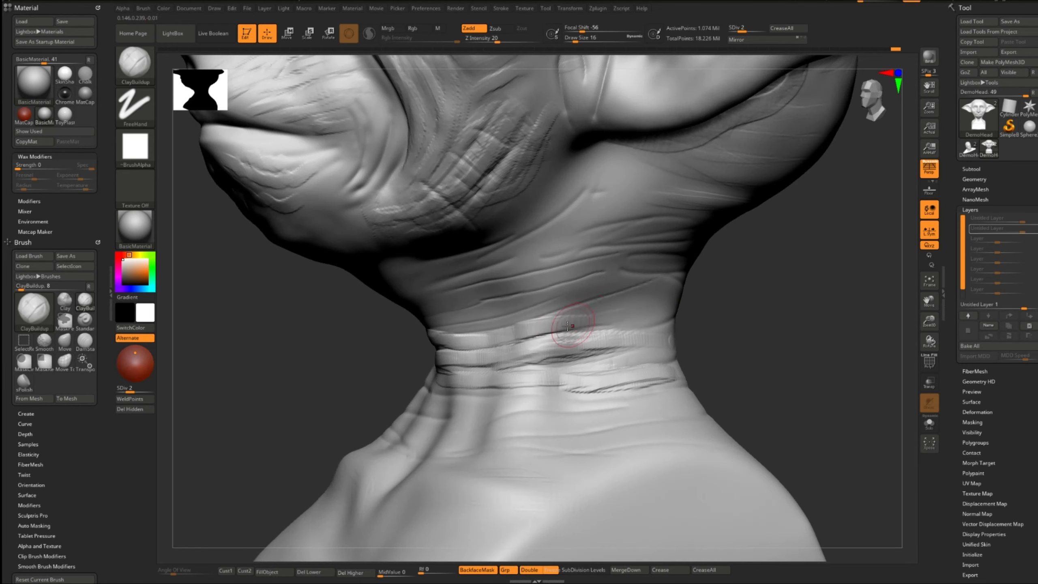
mouse_move(691, 291)
right_mouse_down()
mouse_move(437, 322)
mouse_move(630, 283)
right_mouse_up()
mouse_move(364, 303)
left_mouse_down()
mouse_move(243, 341)
mouse_move(241, 364)
left_mouse_up()
mouse_move(409, 305)
right_mouse_down()
mouse_move(494, 292)
mouse_move(552, 345)
right_mouse_up()
right_click_drag(675, 363, 613, 348)
- Sculpt long wrinkle folds on the upper neck beneath the jaw and ear with a draw size of 12
left_click_drag(486, 292, 674, 327)
left_click_drag(581, 303, 738, 302)
left_click_drag(632, 343, 783, 392)
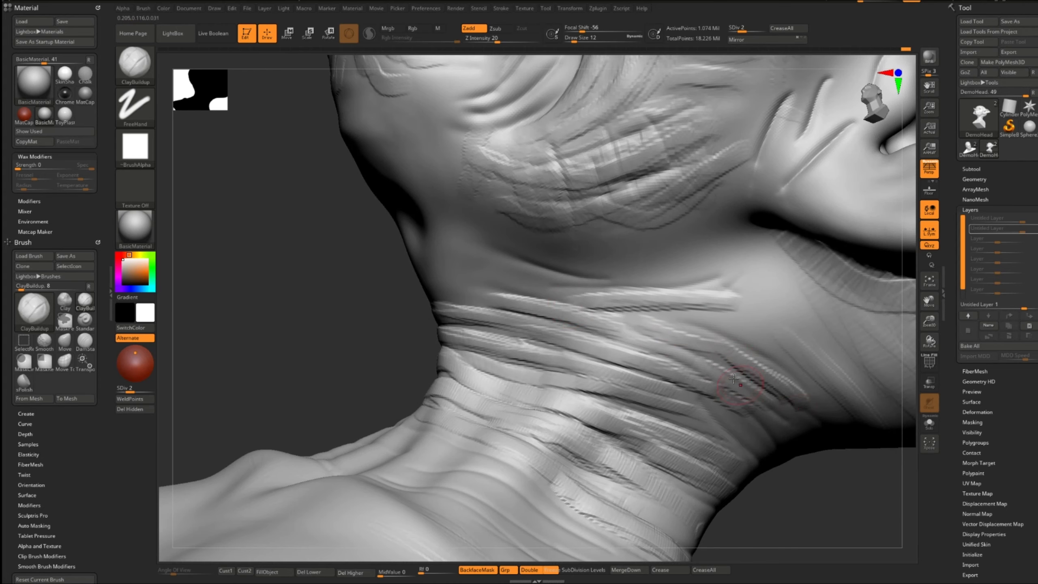
left_click_drag(470, 262, 589, 290)
left_click_drag(462, 279, 567, 298)
left_click_drag(456, 274, 714, 275)
left_click_drag(679, 313, 790, 343)
left_click_drag(714, 302, 799, 368)
- Build up skin folds around the back of the neck below the skull with a draw size of 18
key("s")
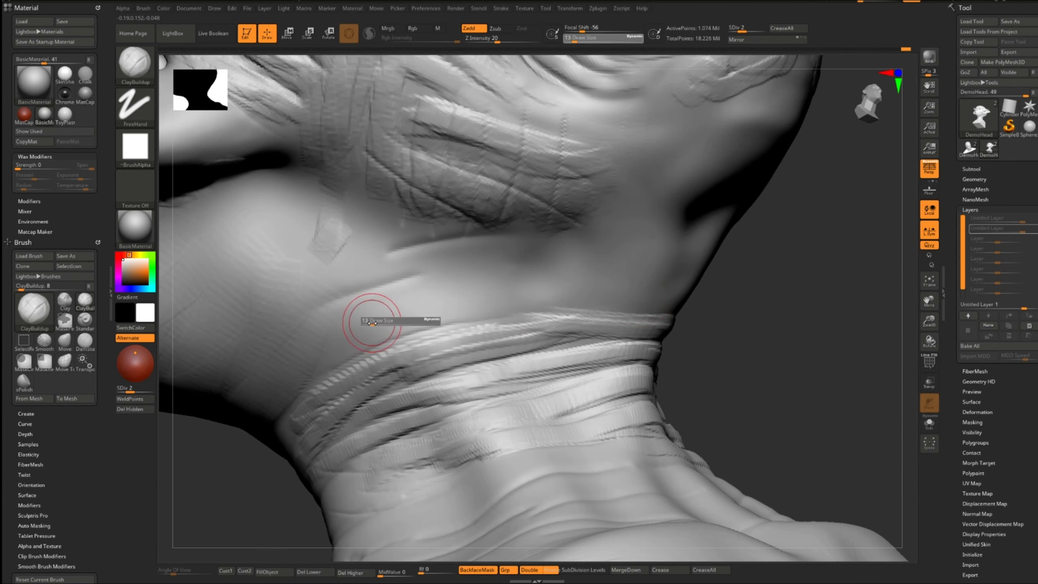
left_click_drag(372, 323, 372, 323)
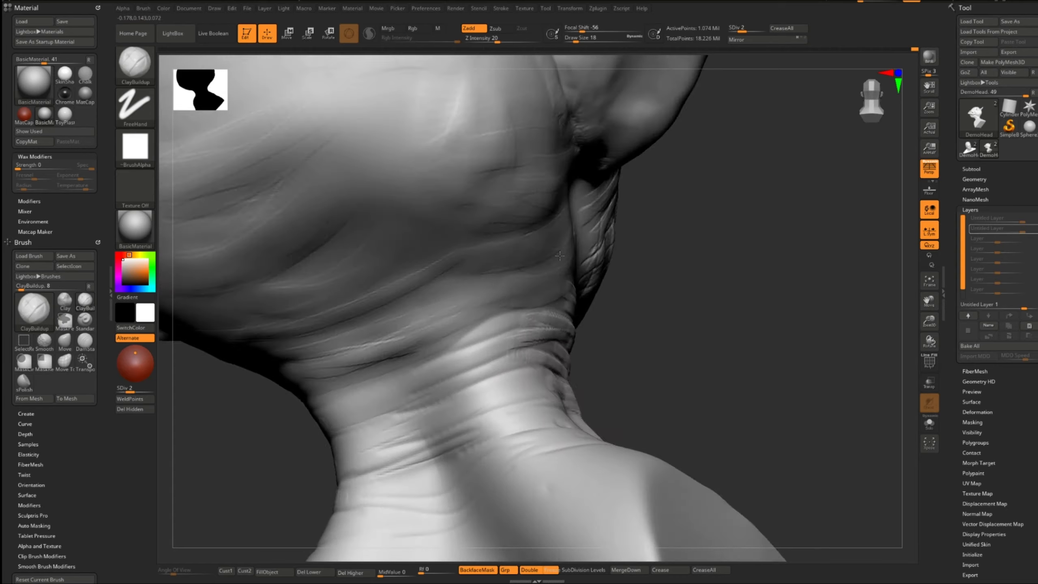
right_click_drag(560, 255, 492, 351)
left_click_drag(492, 351, 393, 384)
mouse_move(392, 384)
right_mouse_down()
mouse_move(505, 325)
mouse_move(568, 315)
right_mouse_up()
left_click_drag(568, 314, 463, 361)
mouse_move(669, 309)
right_mouse_down()
mouse_move(670, 326)
mouse_move(613, 331)
mouse_move(580, 348)
right_mouse_up()
- Reduce the draw size to 11 and sculpt finer wrinkles wrapping around the back and side of the neck
key("s")
left_click_drag(492, 389, 489, 389)
left_click_drag(479, 395, 588, 356)
mouse_move(589, 356)
right_mouse_down()
mouse_move(667, 340)
mouse_move(677, 354)
mouse_move(580, 370)
right_mouse_up()
left_click_drag(581, 370, 690, 374)
mouse_move(690, 375)
right_mouse_down()
mouse_move(711, 340)
mouse_move(449, 361)
right_mouse_up()
left_click_drag(458, 362, 586, 390)
right_click_drag(586, 389, 433, 397)
mouse_move(433, 397)
left_mouse_down()
mouse_move(517, 424)
mouse_move(669, 409)
left_mouse_up()
right_click_drag(668, 409, 350, 373)
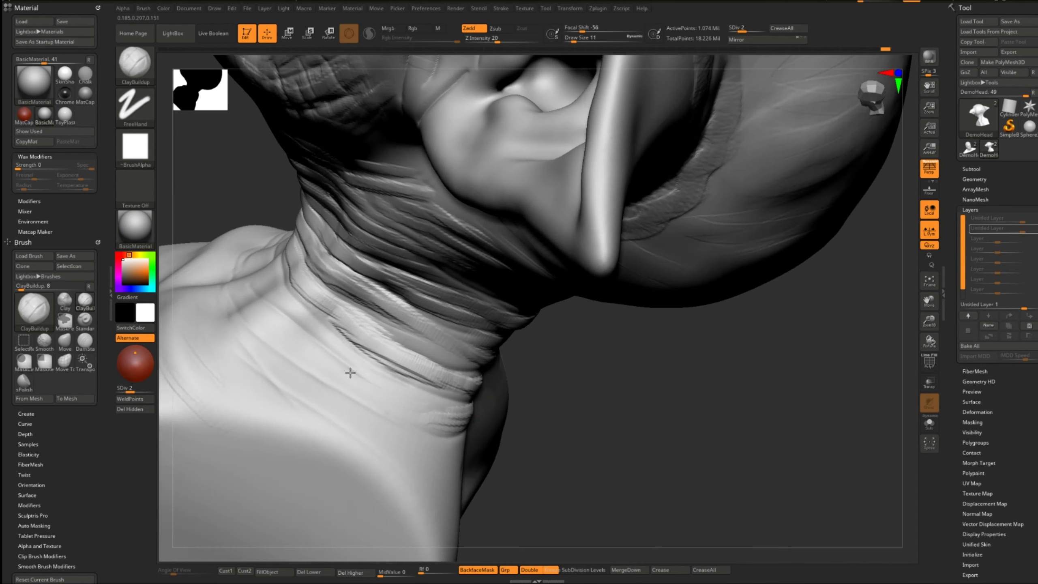
- Add thin wrinkles to the lower side of the neck just above the shoulder
right_click_drag(451, 418, 421, 294)
left_click_drag(317, 202, 363, 252)
left_click_drag(301, 165, 419, 280)
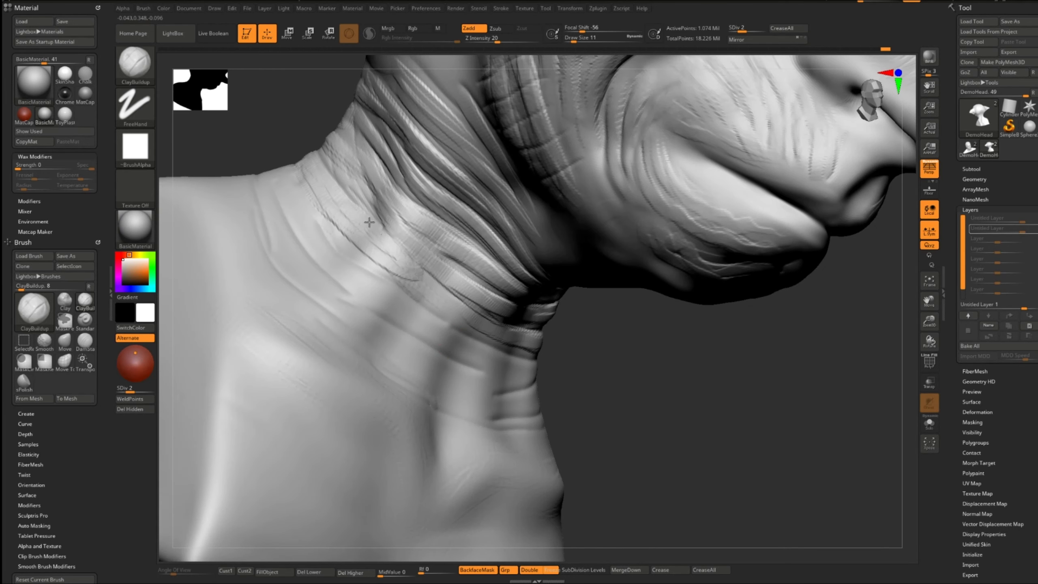
- Sculpt folds across the base of the throat and smooth the skin around them
right_click_drag(386, 268, 341, 308)
left_click_drag(341, 308, 600, 371)
left_click_drag(469, 380, 477, 405)
right_click_drag(478, 405, 612, 378)
mouse_move(612, 378)
left_mouse_down("shift")
mouse_move(612, 354)
mouse_move(564, 356)
left_mouse_up("shift")
mouse_move(564, 356)
right_mouse_down("ctrl")
mouse_move(664, 352)
mouse_move(556, 445)
right_mouse_up("ctrl")
mouse_move(556, 445)
right_mouse_down()
mouse_move(461, 433)
mouse_move(572, 409)
right_mouse_up()
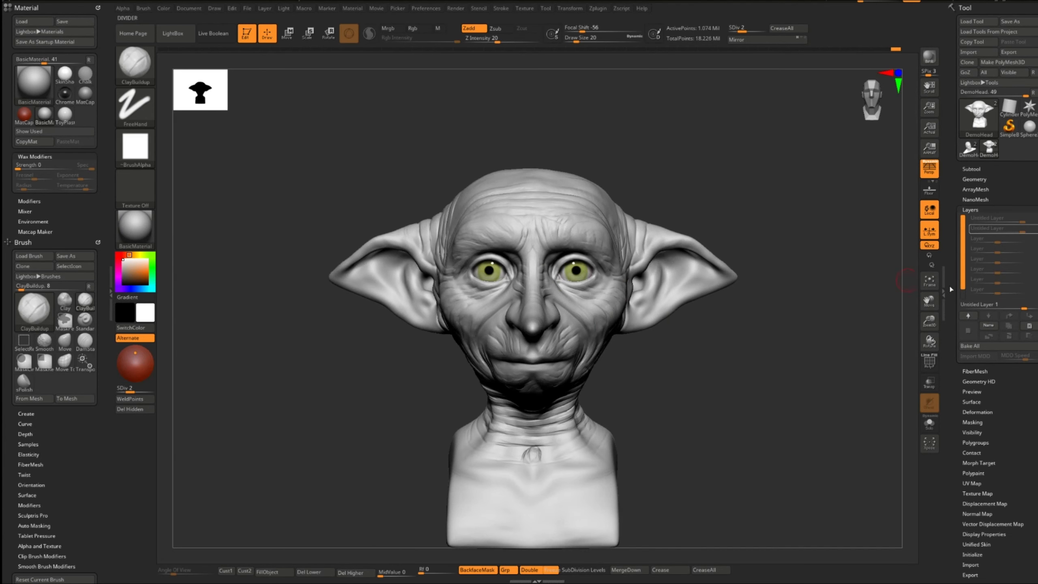
- Add a new layer at subdivision level 4 and enlarge the brush to draw size 59
left_click(969, 331)
right_click_drag(711, 337, 707, 378, "ctrl")
key("s")
left_click_drag(533, 324, 541, 324)
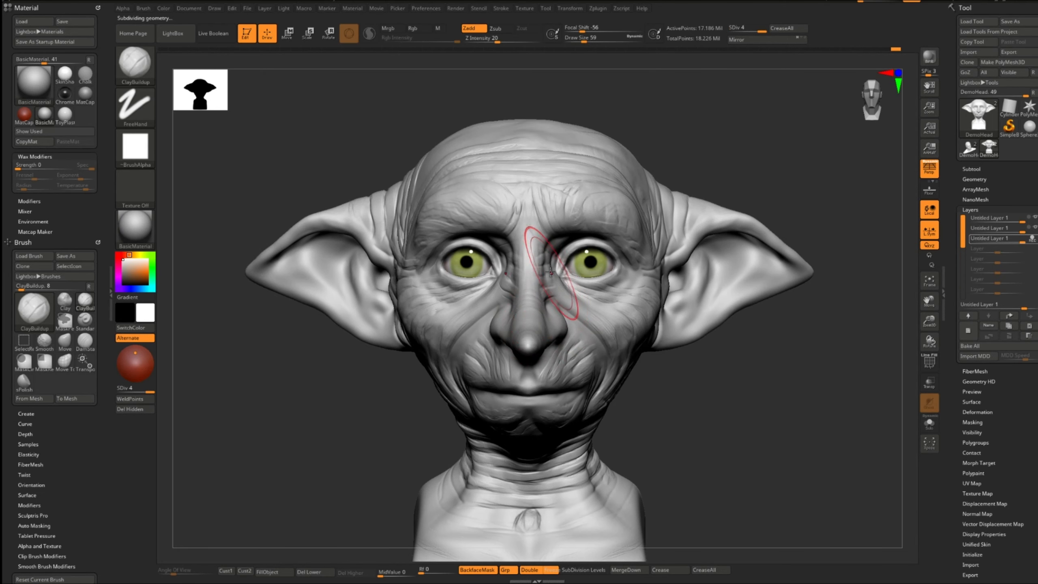
- Drop to subdivision level 3 and smooth the wrinkles across the forehead, face and cheeks
key("shift")
left_click(140, 390)
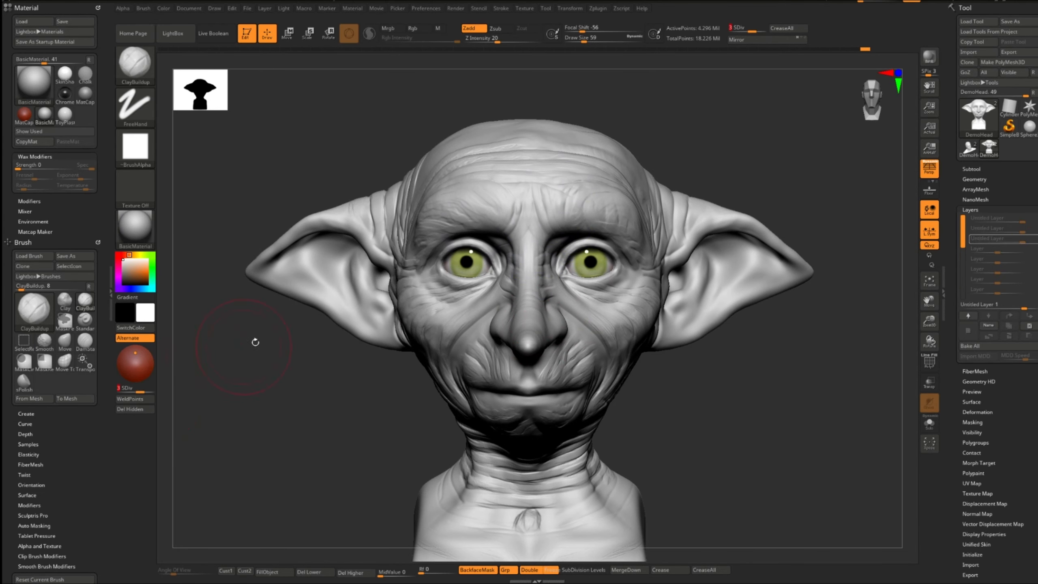
right_click_drag(208, 359, 127, 360)
left_click_drag(540, 204, 593, 174, "shift")
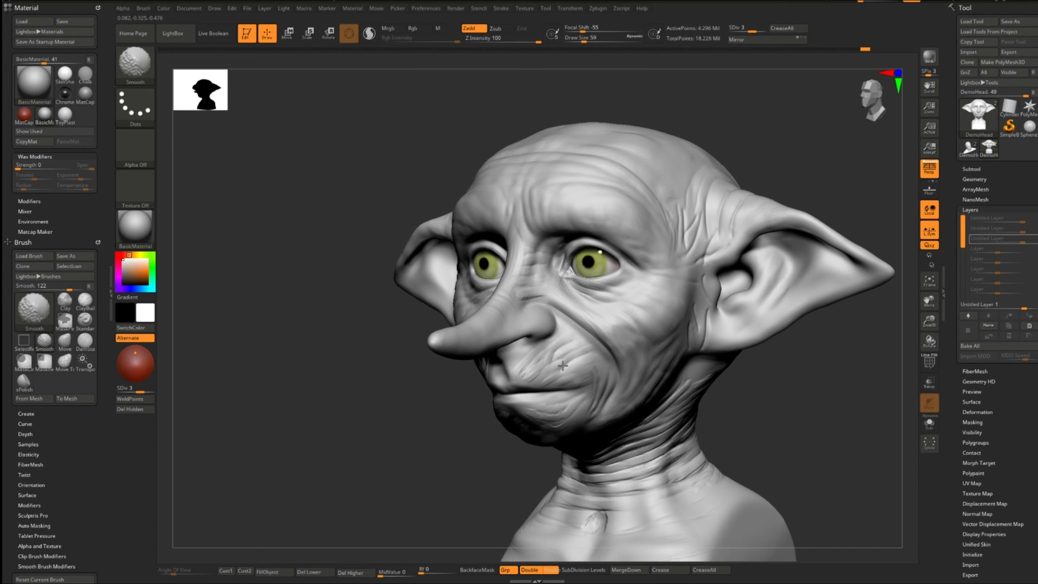
right_click_drag(500, 300, 476, 291)
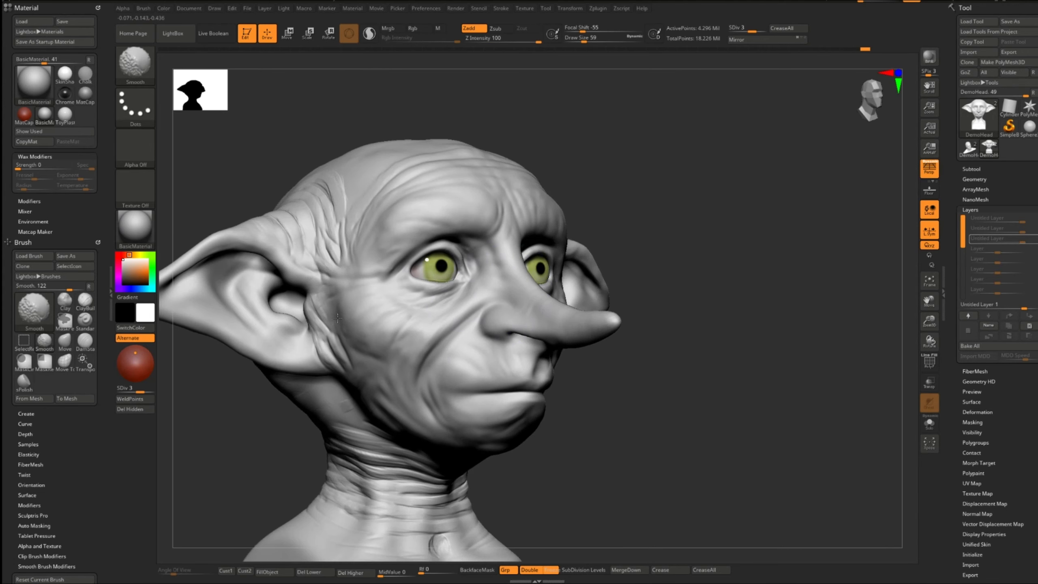
right_click_drag(409, 190, 319, 153)
right_click_drag(272, 127, 444, 320)
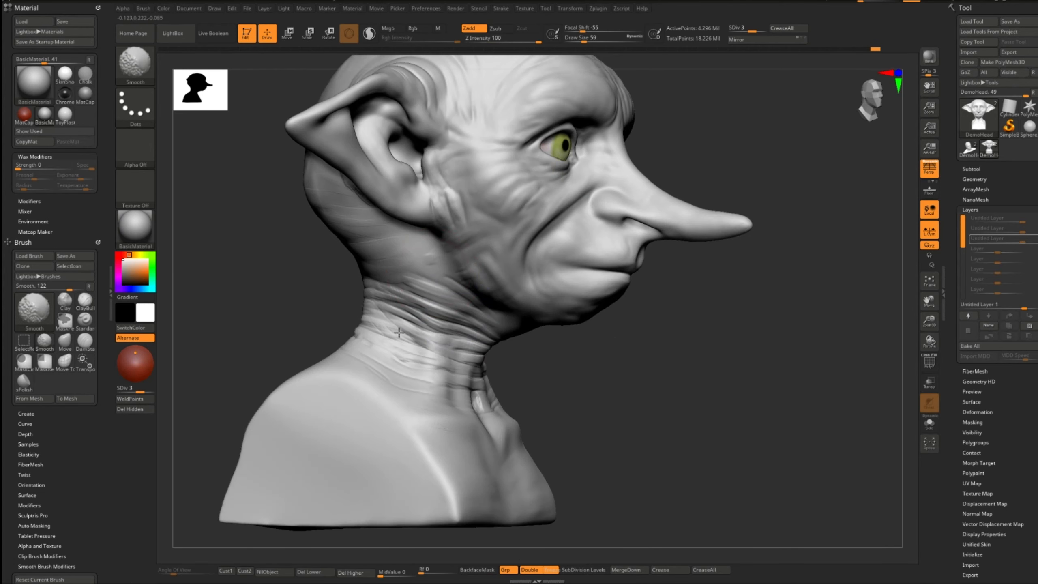
- Smooth the wrinkles along the side of the neck and around the back of the head
right_click_drag(486, 382, 494, 371)
right_click_drag(489, 418, 462, 295)
right_click_drag(683, 223, 675, 353)
right_click_drag(734, 204, 607, 359)
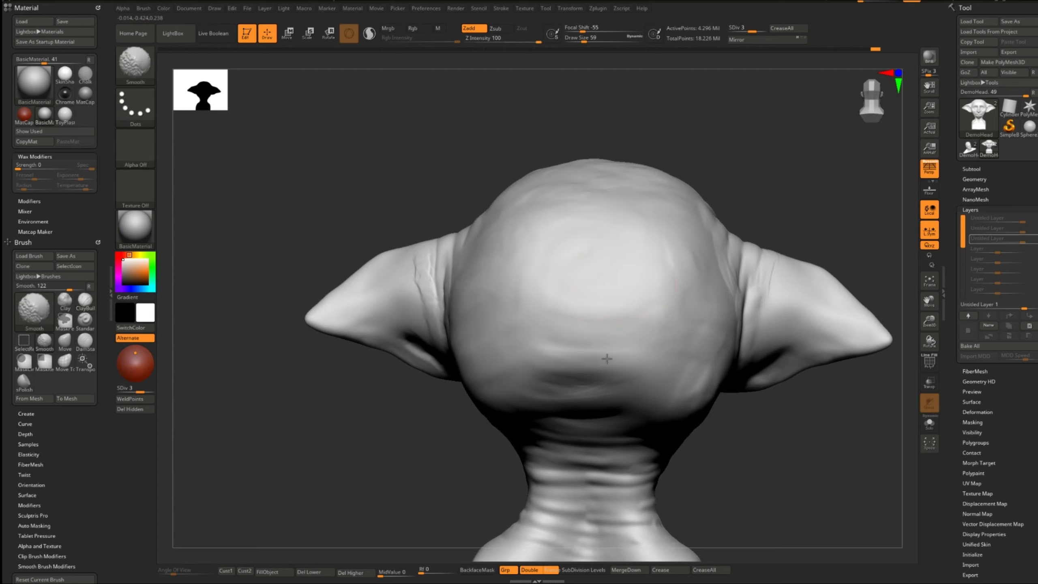
- Smooth the creases on the back of the ears and save the project
left_click_drag(420, 260, 423, 299, "shift")
right_click_drag(436, 304, 486, 317)
left_click_drag(398, 286, 403, 316, "shift")
right_click_drag(404, 315, 433, 343)
mouse_move(433, 343)
right_mouse_down("ctrl")
mouse_move(424, 296)
mouse_move(557, 348)
mouse_move(440, 377)
right_mouse_up("ctrl")
left_click_drag(424, 329, 438, 314)
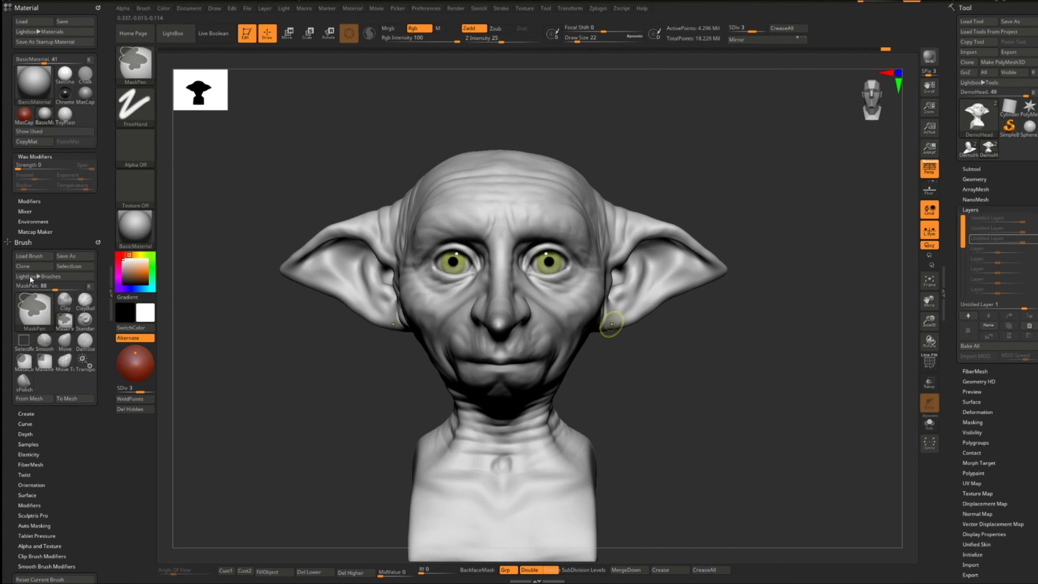
key("ctrl+s")
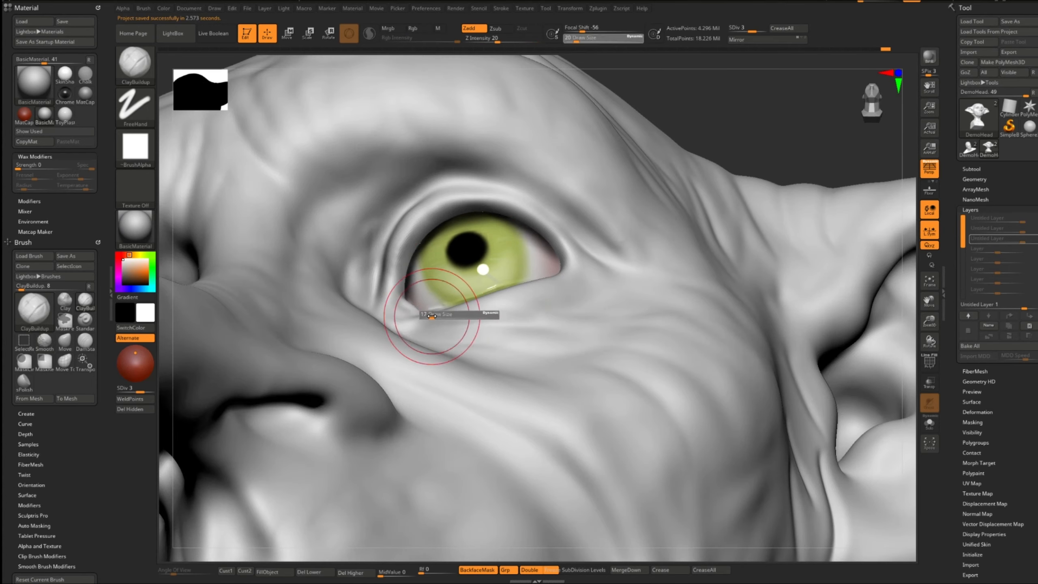
- Carve a crease along the lower eyelid near the inner eye corner with DamStandard at draw size 5
key("s")
mouse_move(428, 315)
right_mouse_down("ctrl")
mouse_move(396, 326)
mouse_move(429, 316)
right_mouse_up("ctrl")
key("b")
key("d")
key("s")
left_click_drag(427, 317, 448, 315)
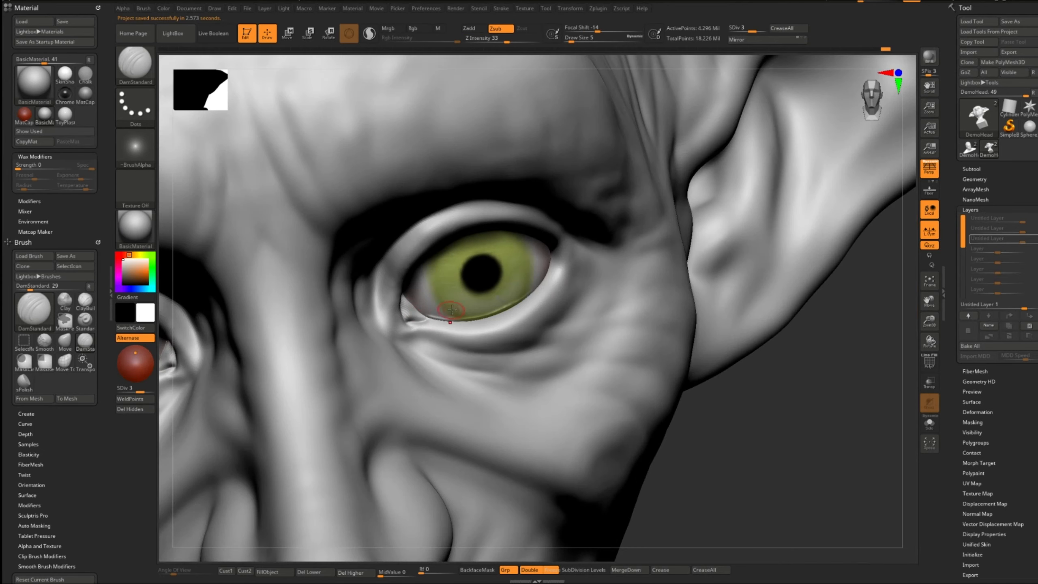
- Raise the head to subdivision level 4 and carve fine eyelid creases with DamStandard at draw size 4
right_click_drag(447, 316, 461, 229, "ctrl")
mouse_move(462, 229)
right_mouse_down("shift")
mouse_move(552, 301)
mouse_move(547, 340)
mouse_move(511, 308)
mouse_move(638, 323)
right_mouse_up("shift")
key("d")
mouse_move(637, 323)
right_mouse_down("ctrl")
mouse_move(721, 283)
mouse_move(695, 246)
mouse_move(588, 266)
mouse_move(506, 312)
right_mouse_up("ctrl")
key("s")
left_click(505, 311)
left_click_drag(521, 336, 542, 292)
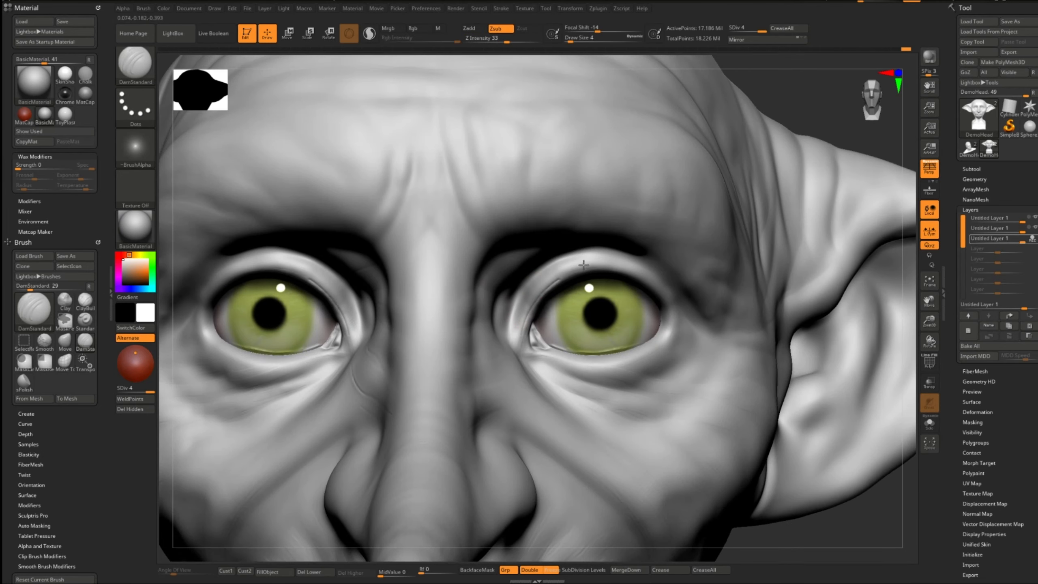
- Carve crow's-feet wrinkles from the outer eye corner at draw size 7, redoing the uppermost crease
right_click_drag(629, 255, 570, 265)
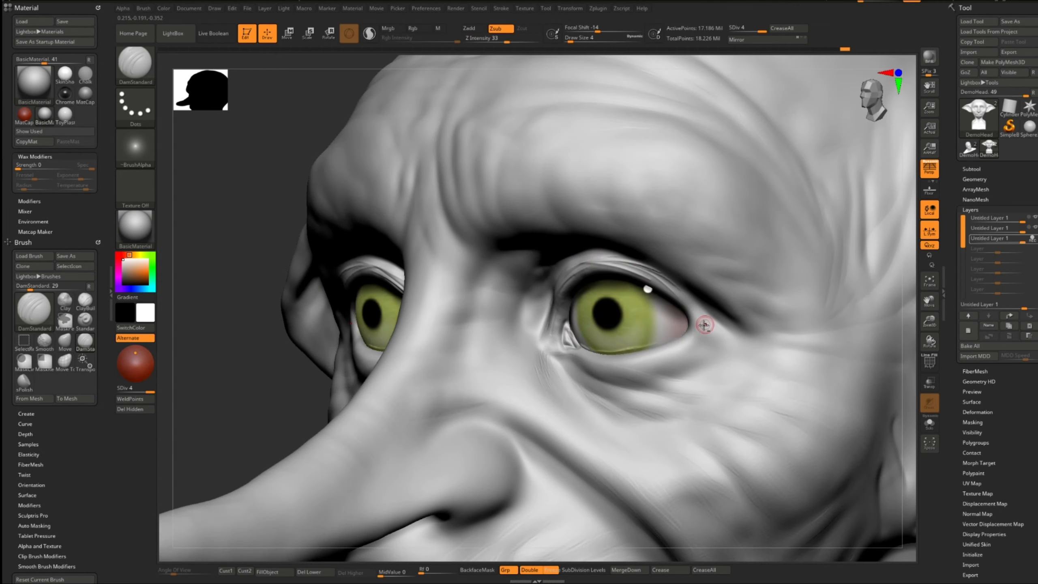
right_click_drag(673, 279, 542, 274, "shift")
right_click_drag(612, 339, 501, 377)
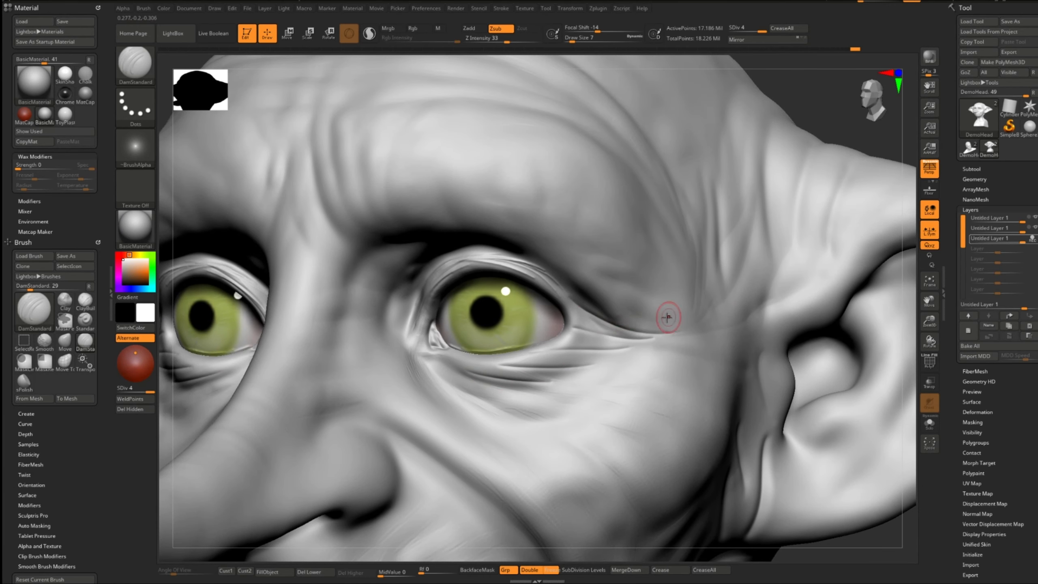
key("ctrl")
key("ctrl+z")
left_click_drag(592, 329, 662, 327)
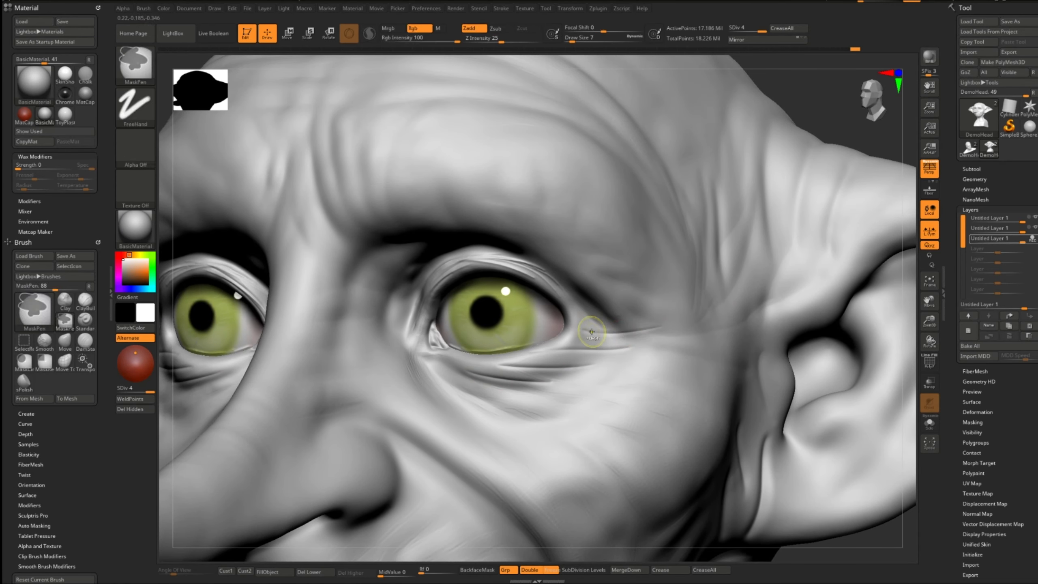
- Build up thin raised folds under the eye and beside its outer corner with ClayBuildup at draw sizes 7 to 9
key("shift")
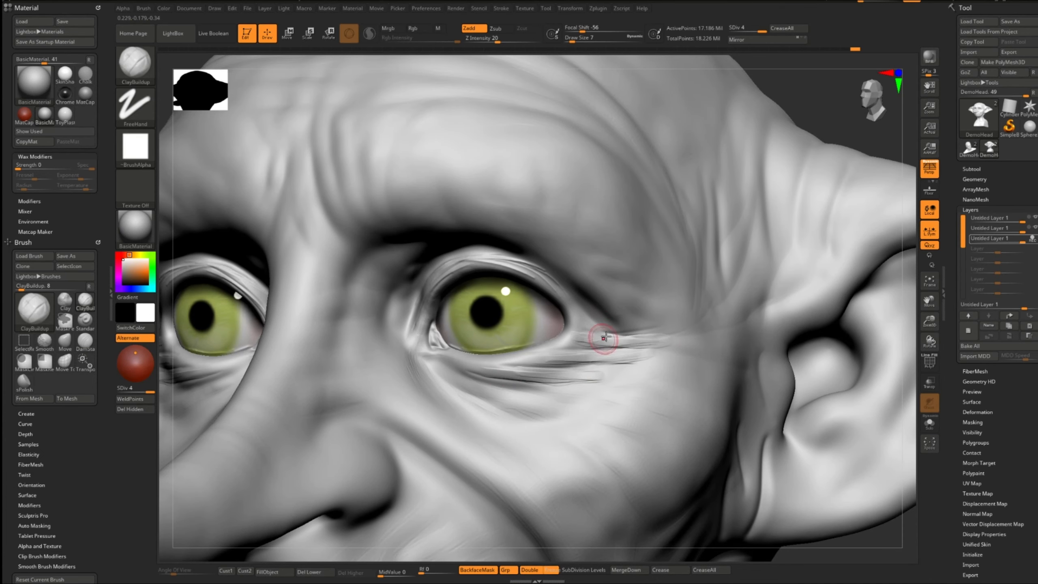
key("bracketright")
left_click_drag(521, 358, 449, 359)
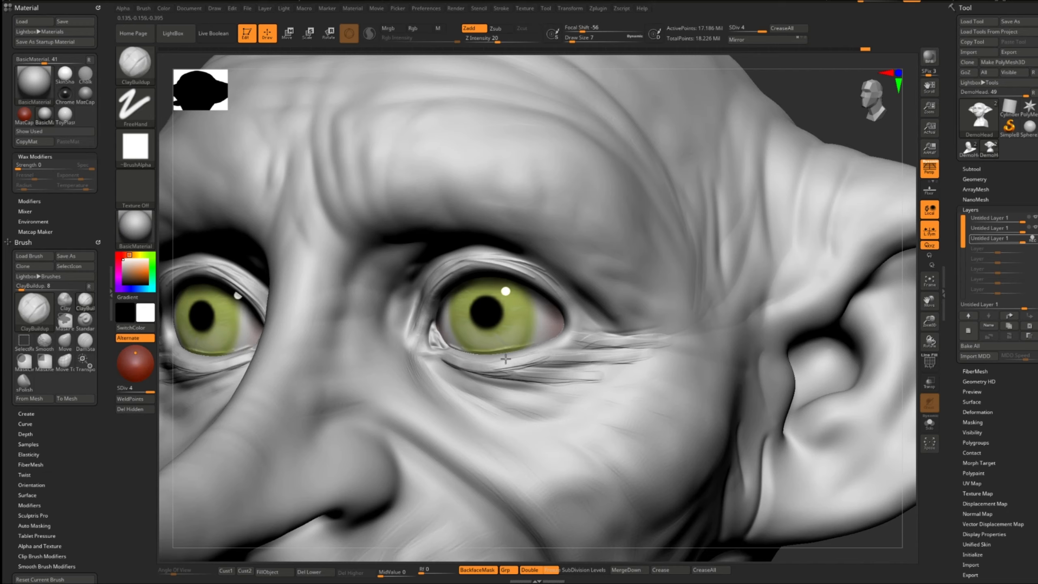
key("bracketright")
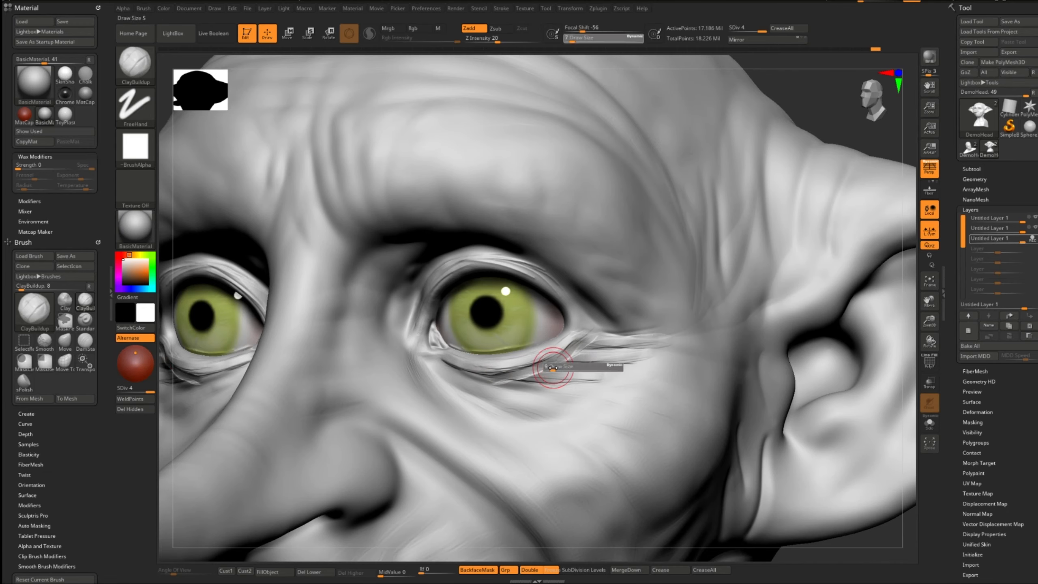
right_click_drag(618, 340, 662, 327)
mouse_move(663, 328)
right_mouse_down("ctrl")
mouse_move(637, 266)
mouse_move(614, 352)
right_mouse_up("ctrl")
left_click_drag(572, 361, 627, 372)
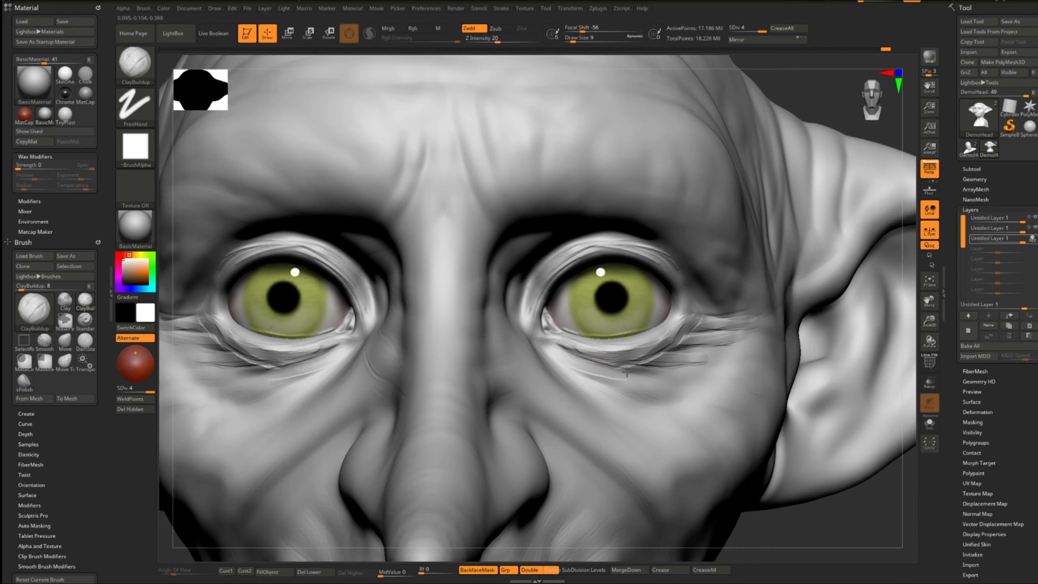
- Step down to subdivision level 2, return to level 3, and smooth the wrinkles under and beside the eye
key("shift+d")
key("shift+d")
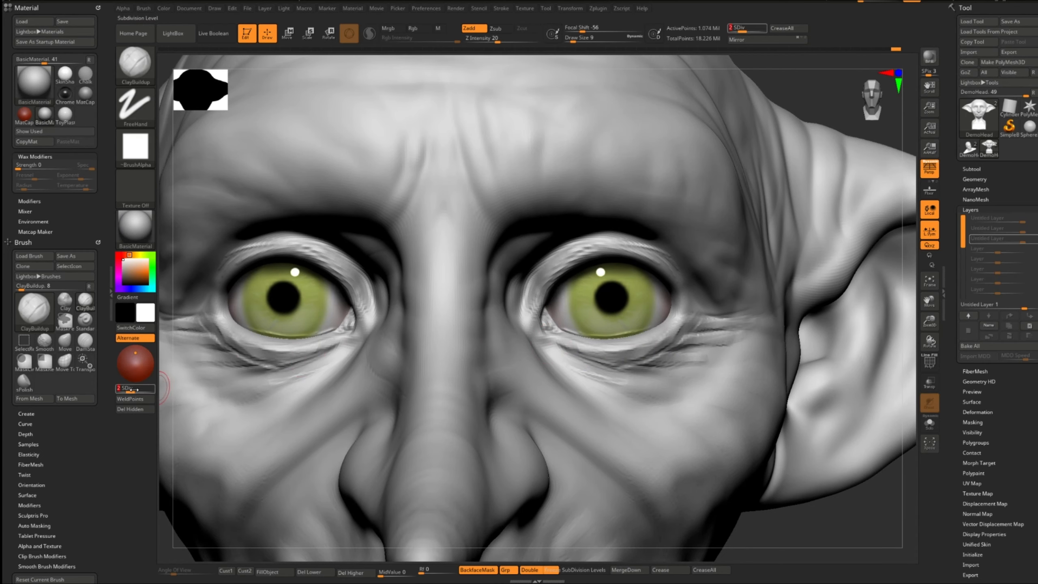
key("d")
key("shift")
mouse_move(623, 383)
right_mouse_down("ctrl")
mouse_move(656, 320)
mouse_move(453, 314)
right_mouse_up("ctrl")
right_click_drag(618, 288, 613, 331, "ctrl")
key("shift")
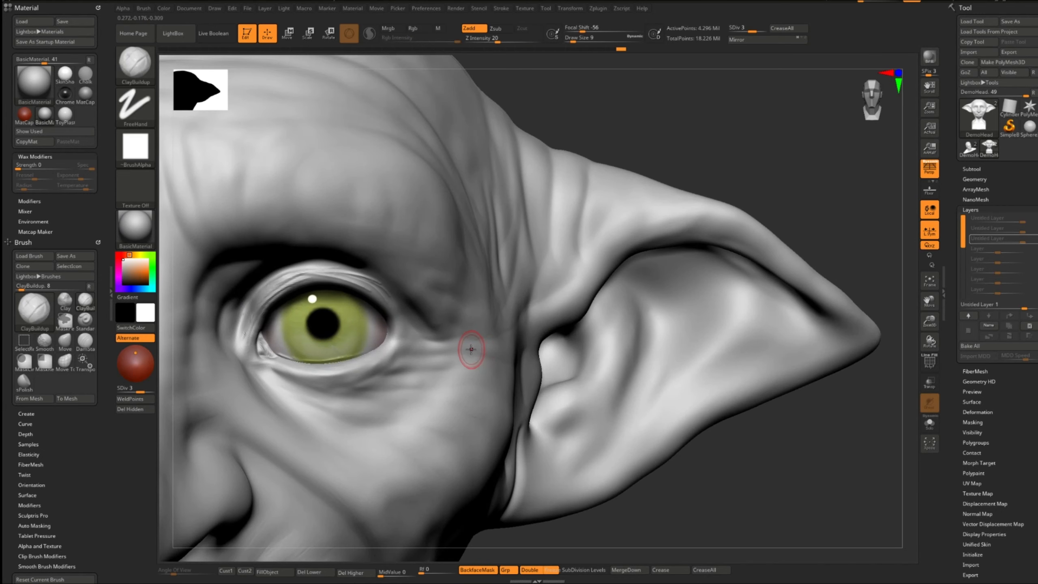
- Carve long curved creases under the eye towards the cheekbone with DamStandard at draw size 9
key("b")
key("d")
key("s")
left_click_drag(361, 377, 437, 361)
left_click_drag(301, 383, 413, 394)
left_click_drag(316, 376, 443, 361)
left_click_drag(278, 387, 427, 432)
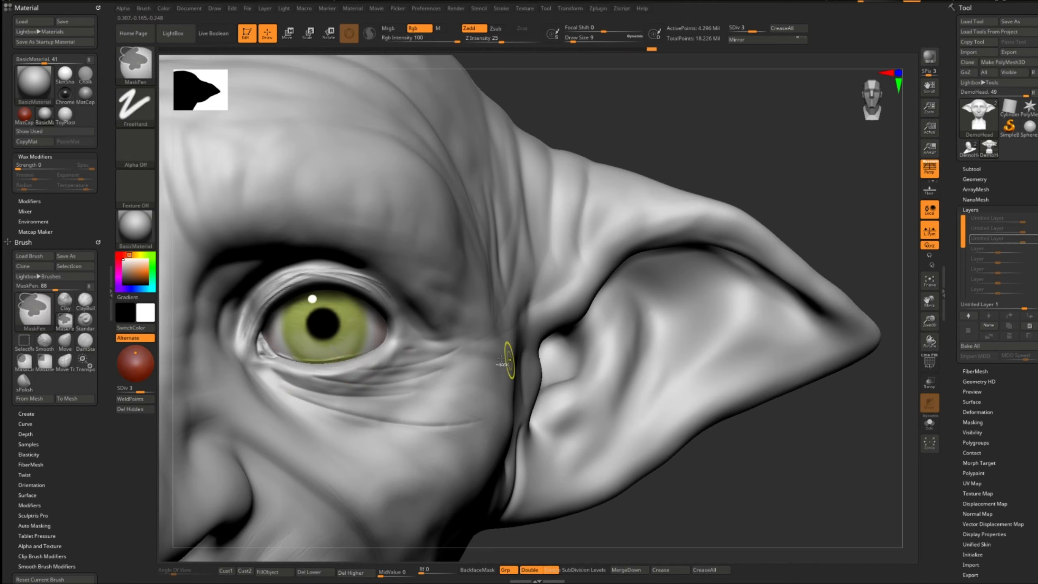
- Extend the under-eye creases outward and build up the folds between them with ClayBuildup
right_click_drag(538, 371, 528, 331, "ctrl")
right_click_drag(498, 336, 484, 371, "ctrl")
left_click_drag(366, 368, 503, 402)
key("b")
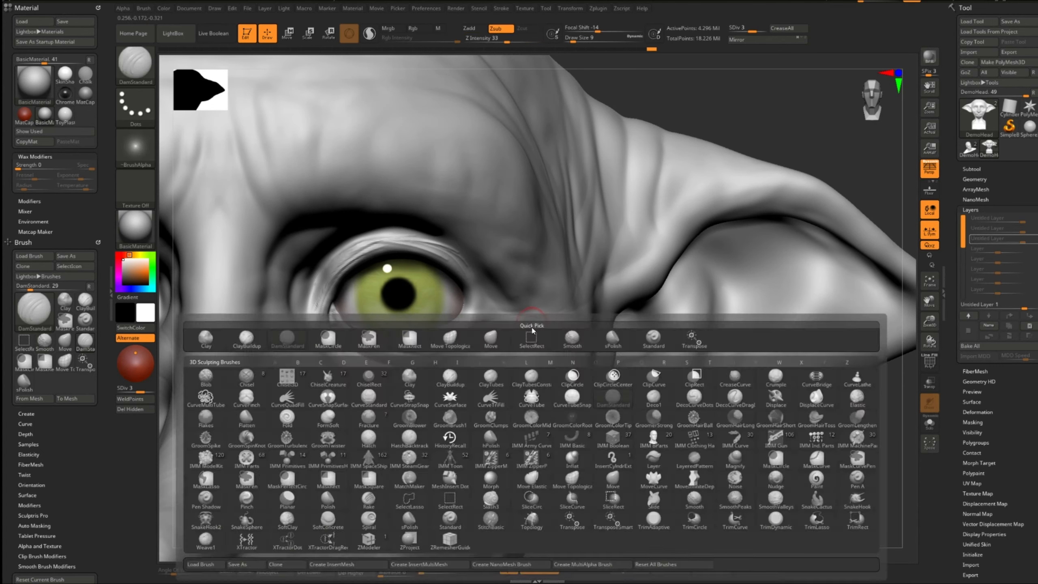
key("c")
key("b")
left_click_drag(450, 363, 443, 346)
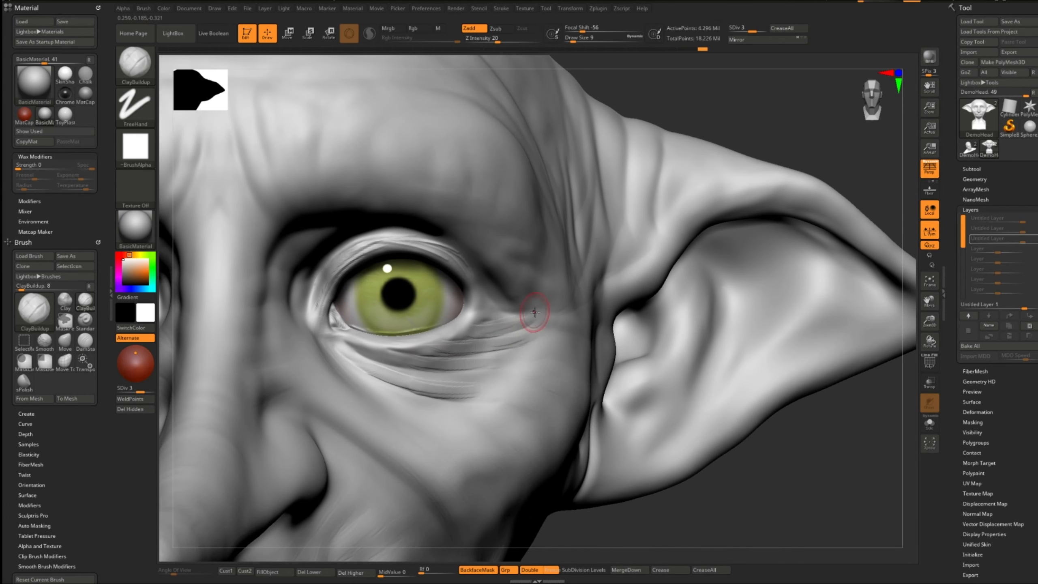
- Refine the under-eye folds with DamStandard at draw size 3 and smooth the cheek at draw size 25
key("shift")
key("b")
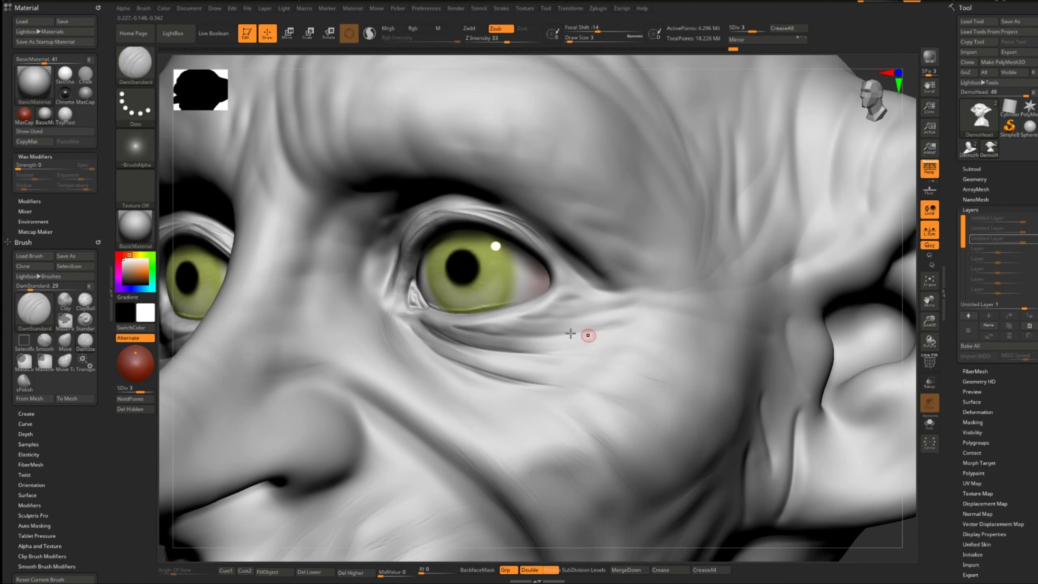
right_click_drag(650, 380, 520, 271, "alt")
key("shift")
key("bracketright")
key("bracketright")
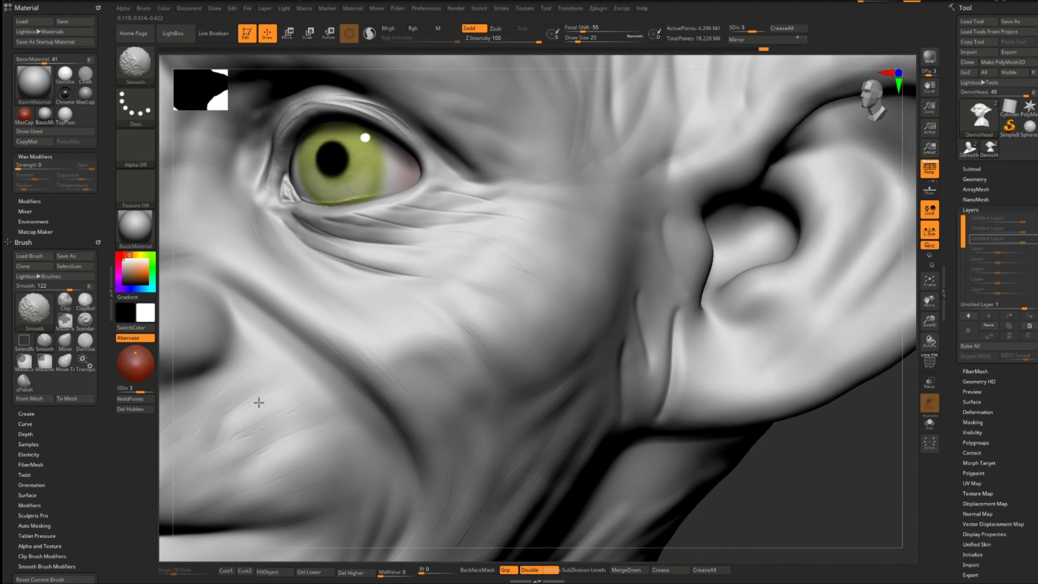
- Smooth the face and temple at subdivision level 4 with draw size 108, and save the project
key("shift")
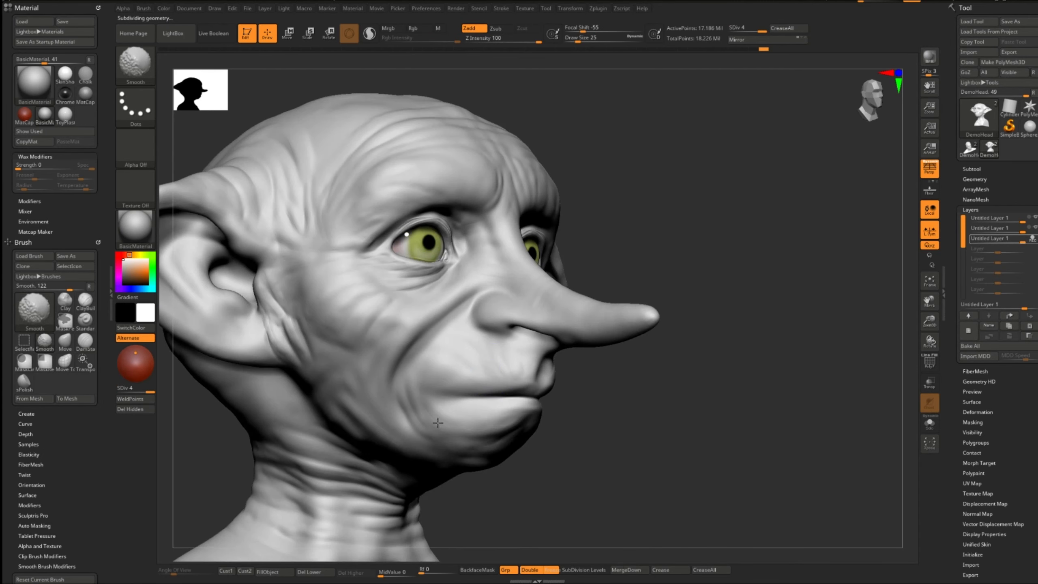
key("shift")
key("shift")
left_click_drag(299, 138, 345, 217, "shift")
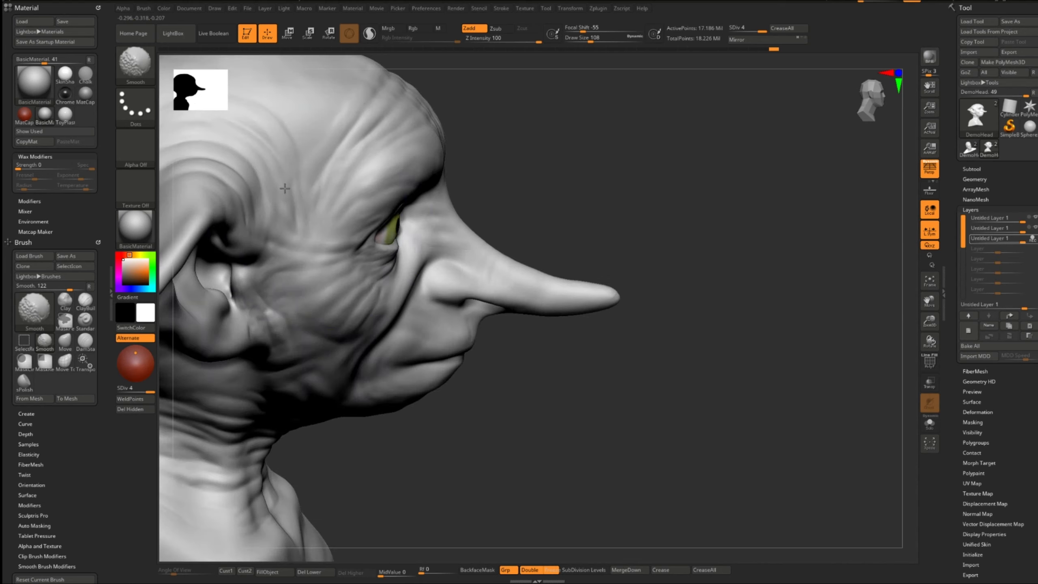
left_click_drag(284, 189, 364, 109, "shift")
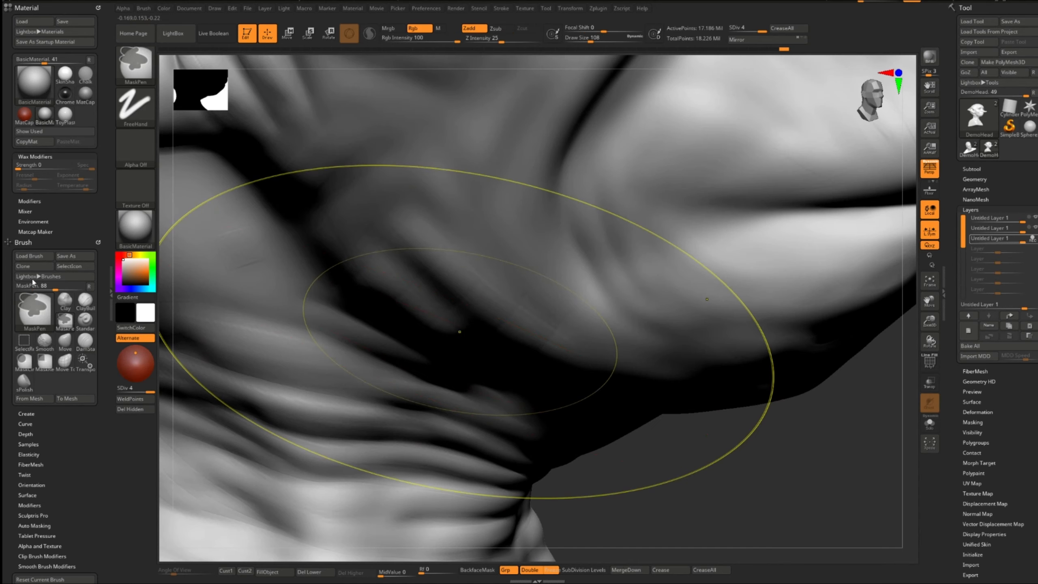
key("ctrl+s")
- Sculpt folds below the ear behind the jaw with ClayBuildup at draw size 29 and smooth them at subdivision level 3
right_click_drag(488, 305, 477, 282, "ctrl")
right_click_drag(476, 283, 471, 318)
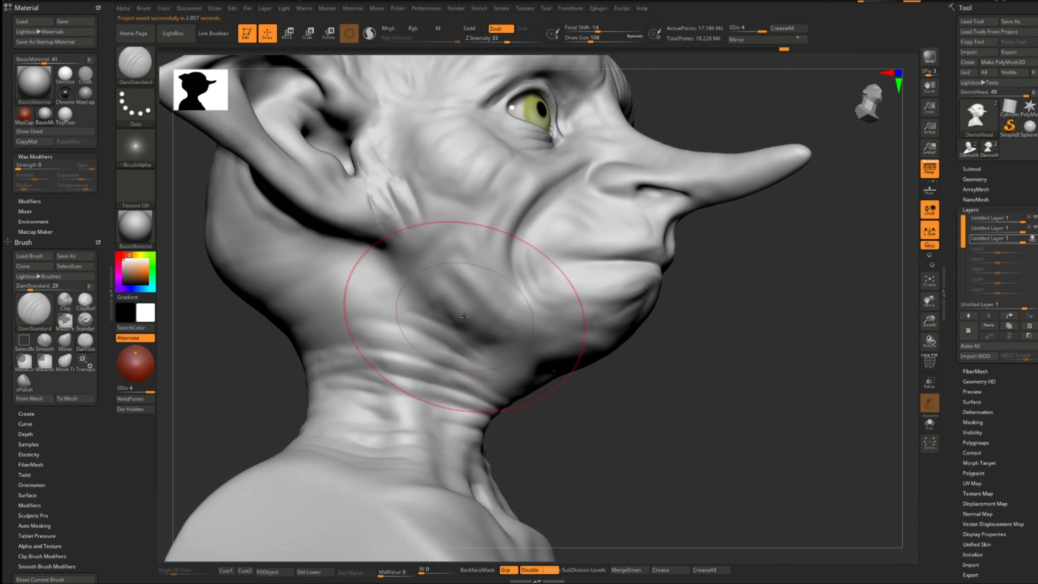
key("shift")
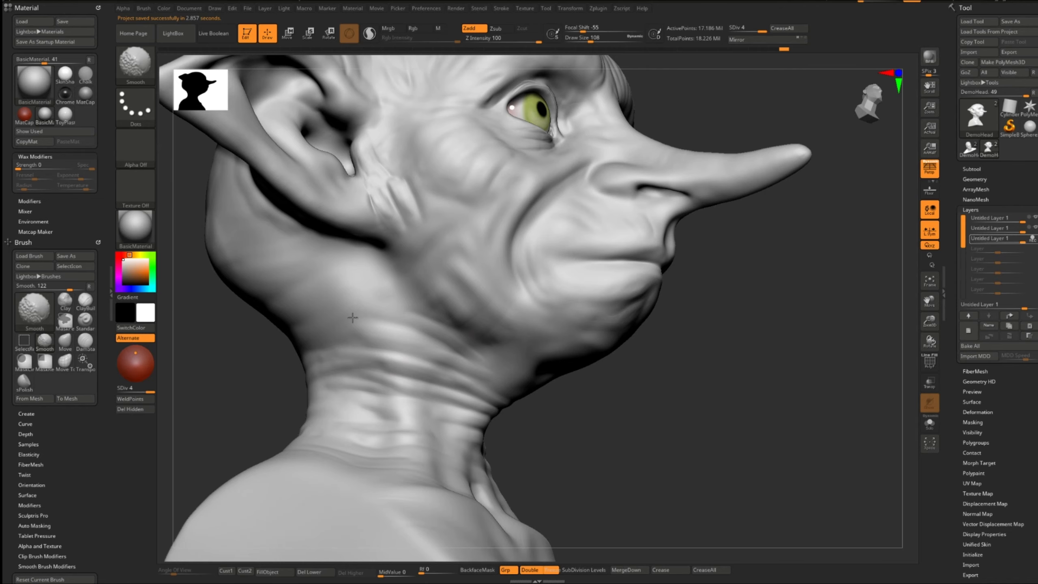
left_click_drag(323, 266, 309, 272)
key("ctrl+z")
mouse_move(366, 248)
left_mouse_down()
mouse_move(272, 307)
mouse_move(335, 257)
left_mouse_up()
key("ctrl+z")
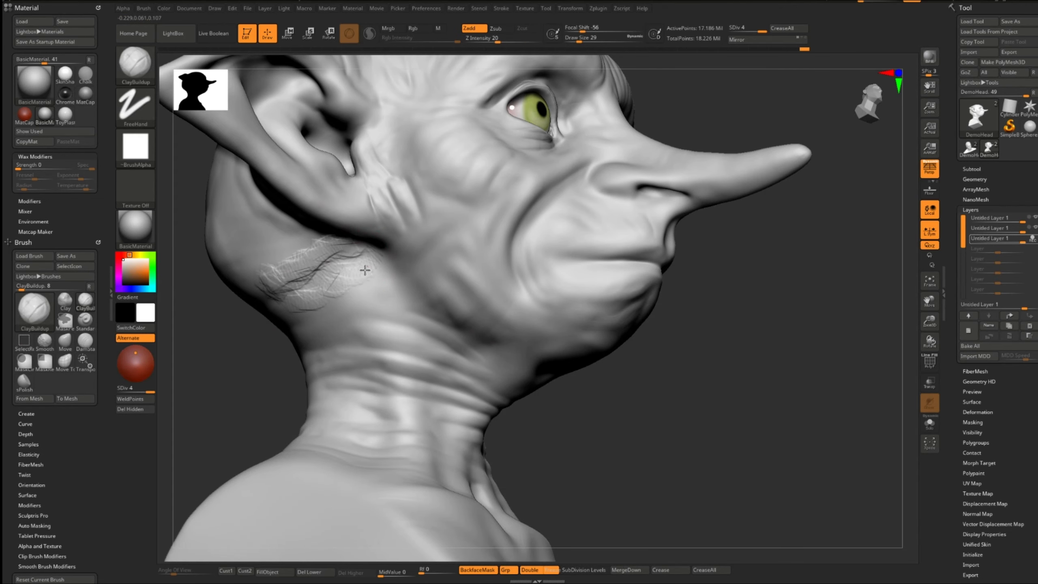
key("shift+d")
key("shift")
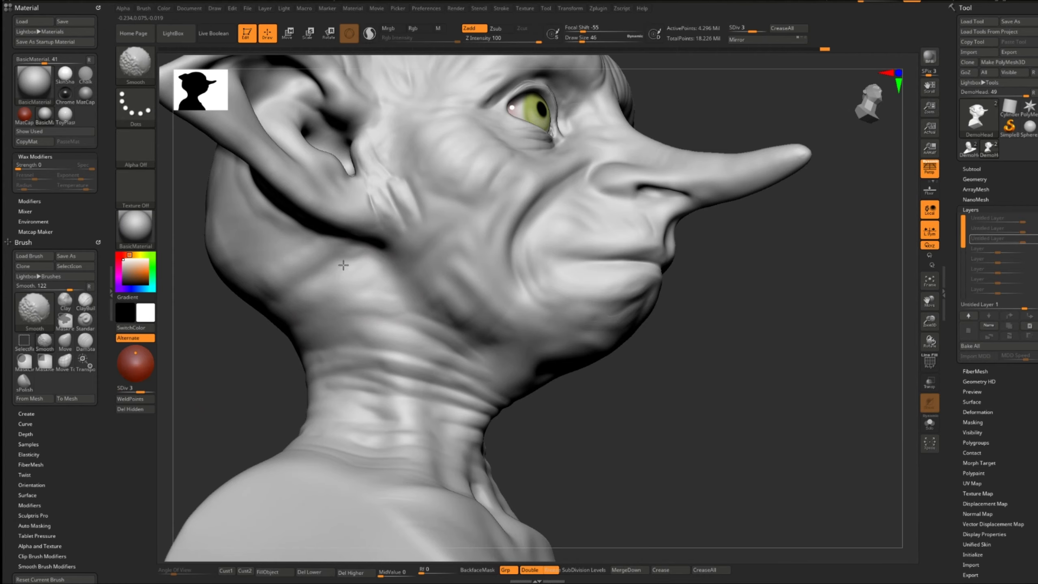
right_click_drag(281, 293, 342, 360)
mouse_move(342, 359)
left_mouse_down()
mouse_move(384, 352)
mouse_move(386, 330)
mouse_move(393, 340)
left_mouse_up()
- Render a best-quality preview of the bust from the front and save the project
mouse_move(613, 368)
left_mouse_down("alt")
mouse_move(508, 321)
mouse_move(463, 352)
mouse_move(675, 343)
left_mouse_up("alt")
left_click(925, 60)
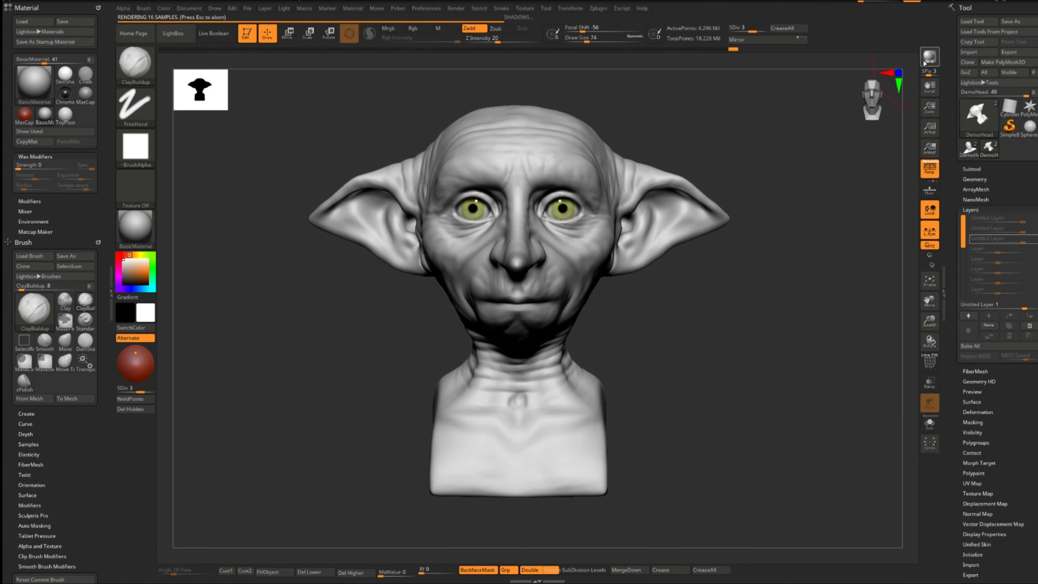
key("ctrl+s")
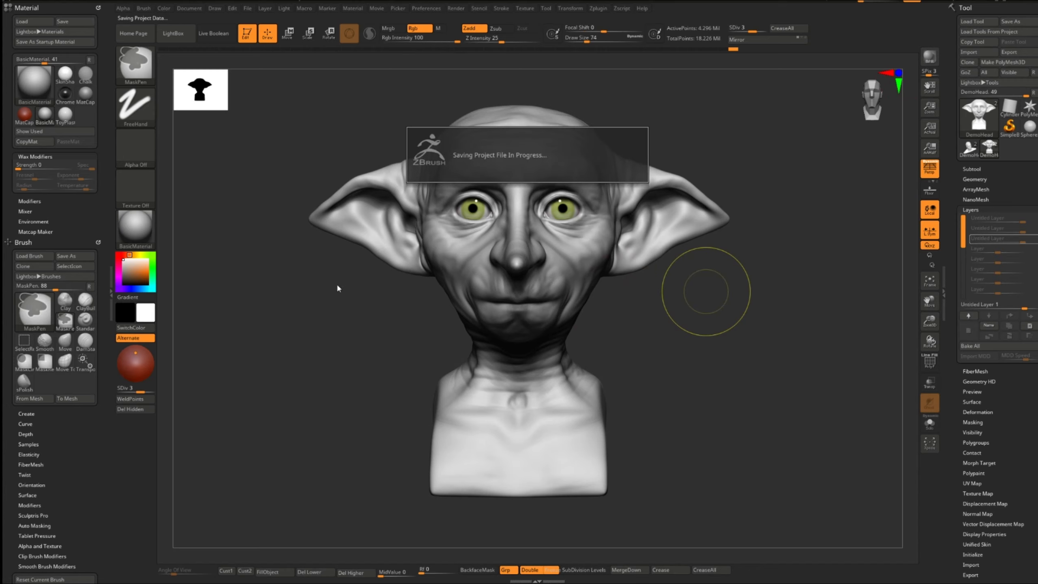
- Try to build up the cheek beside the nasolabial fold with ClayBuildup at draw size 27
left_click_drag(642, 312, 516, 250, "alt")
key("s")
left_click(516, 250)
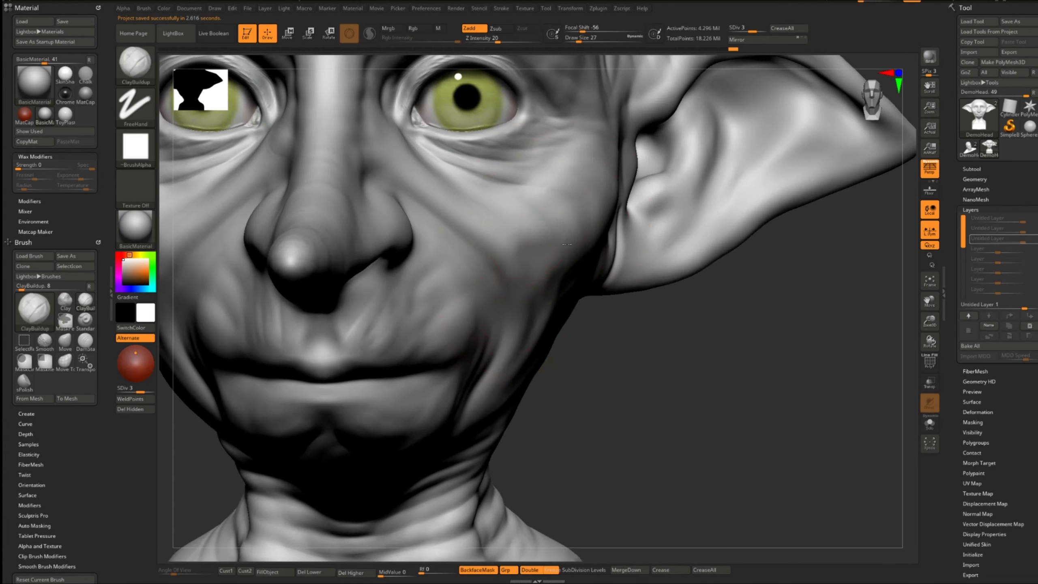
right_click_drag(516, 239, 619, 259, "alt")
left_click_drag(620, 260, 656, 262)
right_click_drag(656, 260, 610, 263)
left_click_drag(610, 263, 665, 249)
key("ctrl+z")
key("ctrl+z")
- Drop to subdivision level 1, smooth the cheek beside the nasolabial fold, and return to level 4
key("s")
key("shift+d")
key("shift+d")
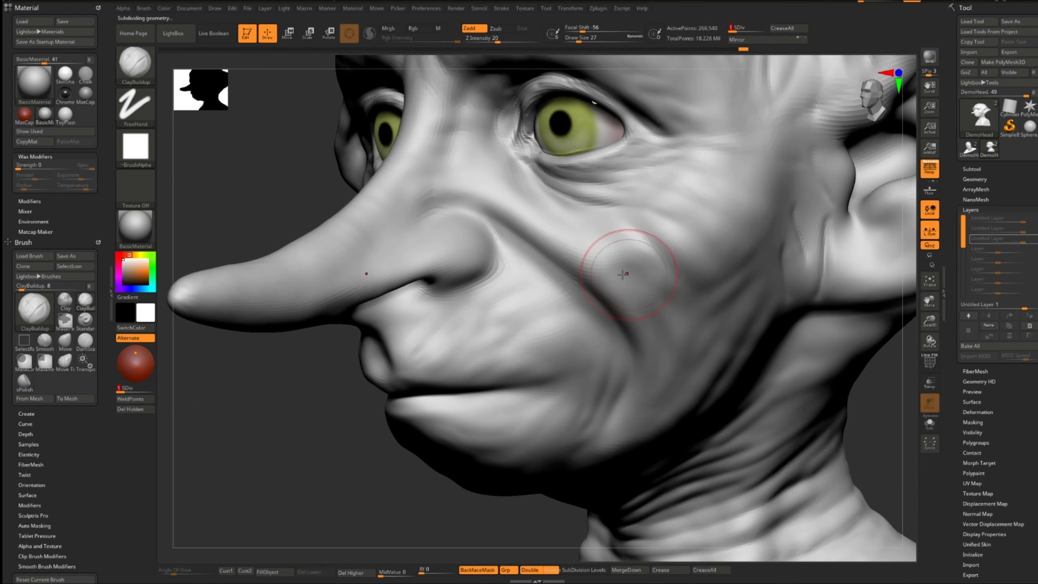
left_click_drag(655, 266, 613, 278, "shift")
right_click_drag(614, 277, 711, 282)
right_click_drag(711, 283, 679, 299, "ctrl")
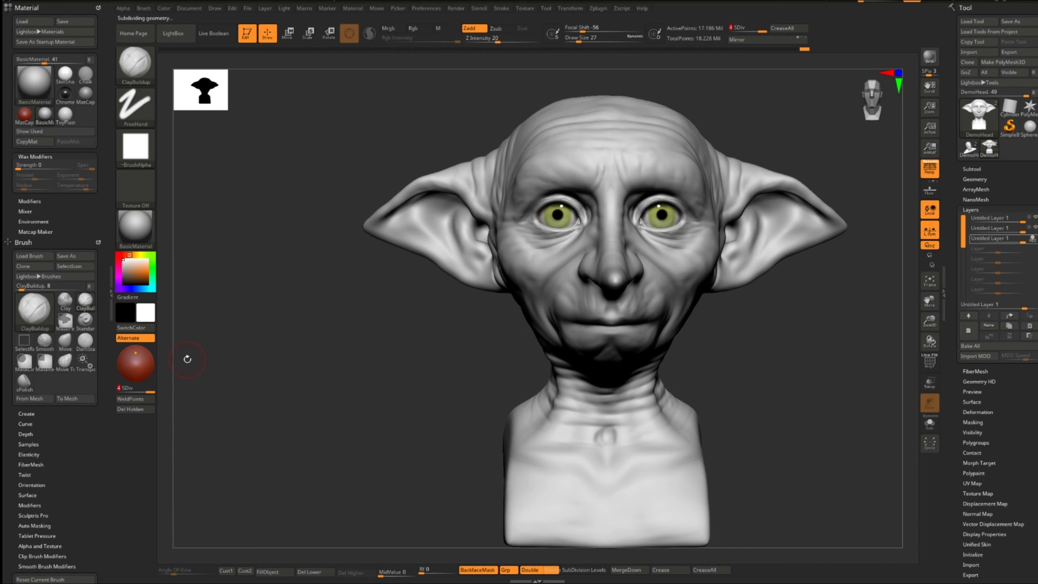
- Undo the last stroke and set the head to subdivision level 3, returning it to level 4 for eye detailing
key("ctrl+z")
left_click_drag(121, 392, 134, 389)
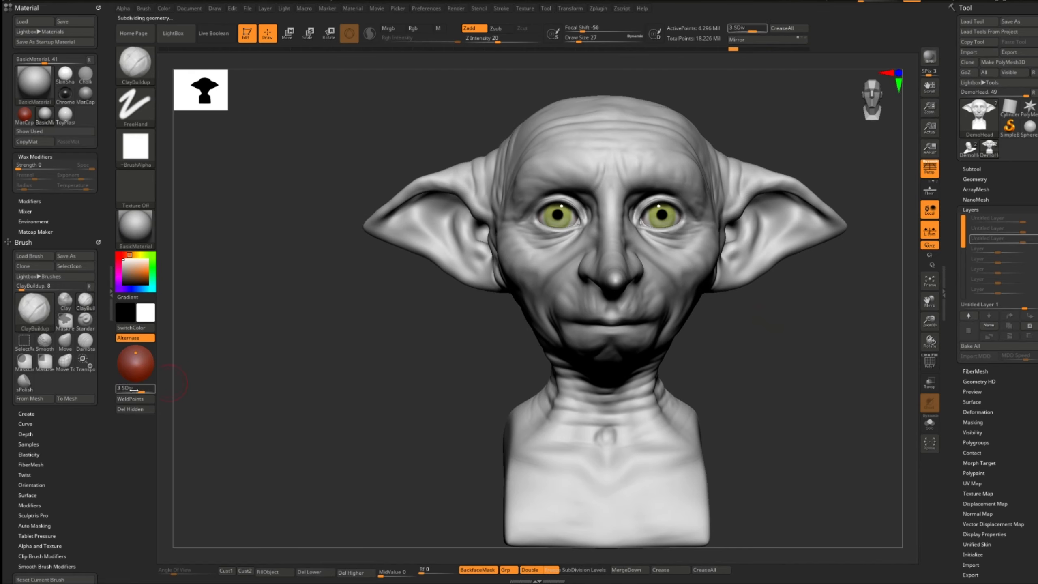
right_click_drag(669, 265, 633, 352, "ctrl")
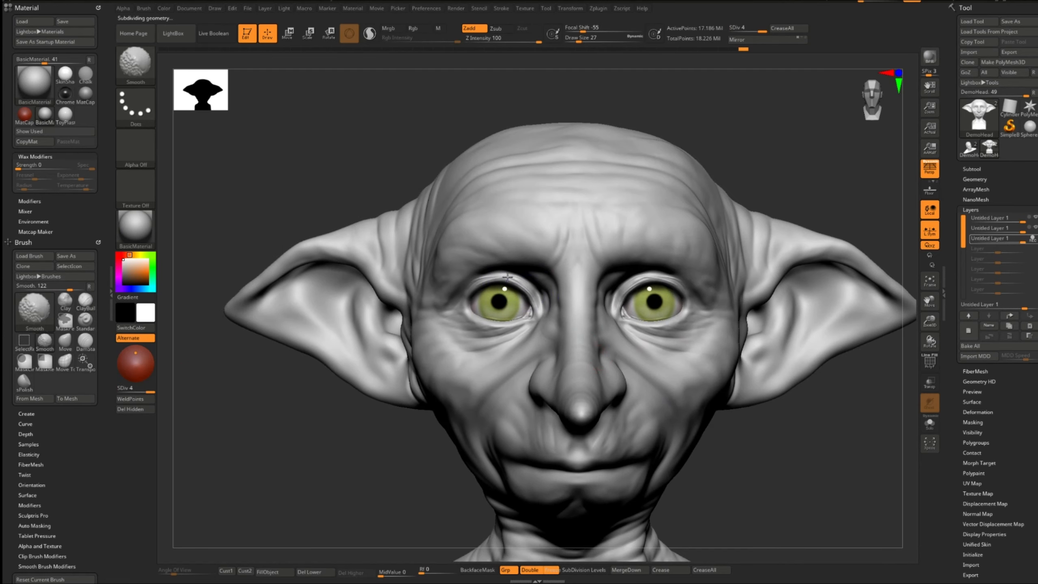
- Carve a crease at the outer corner of the eye with DamStandard at draw size 13, undoing the first attempt
key("b")
key("d")
key("s")
key("s")
left_click_drag(543, 325, 539, 324)
mouse_move(470, 306)
right_mouse_down()
mouse_move(519, 307)
mouse_move(518, 356)
right_mouse_up()
left_click_drag(428, 334, 450, 310)
key("ctrl+z")
right_click_drag(476, 291, 527, 296)
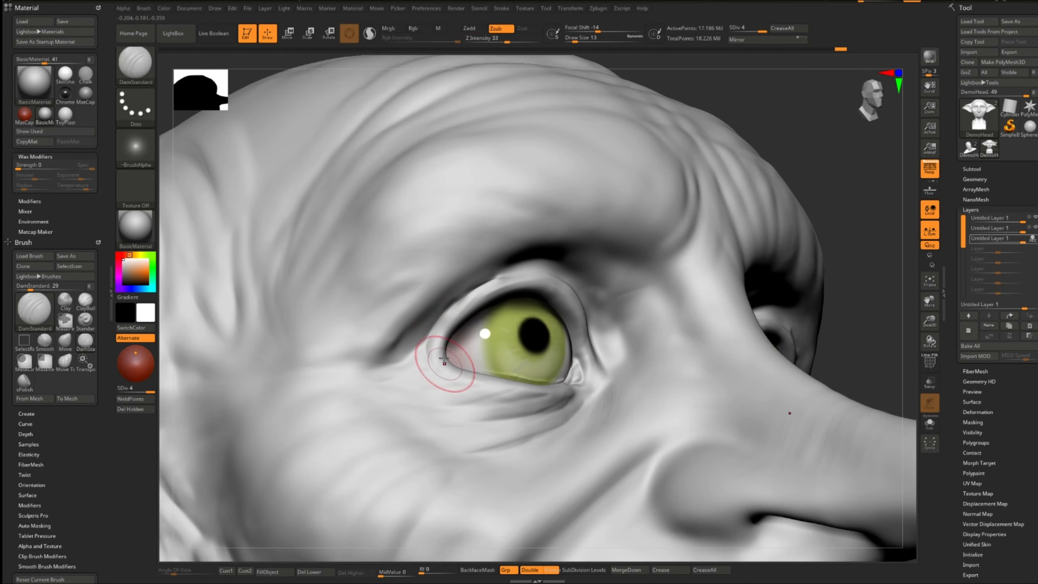
left_click_drag(449, 309, 427, 353)
- Deepen the creases around the lower and upper eyelids with DamStandard, redoing the stroke at the outer lower lid
right_click_drag(426, 352, 384, 362)
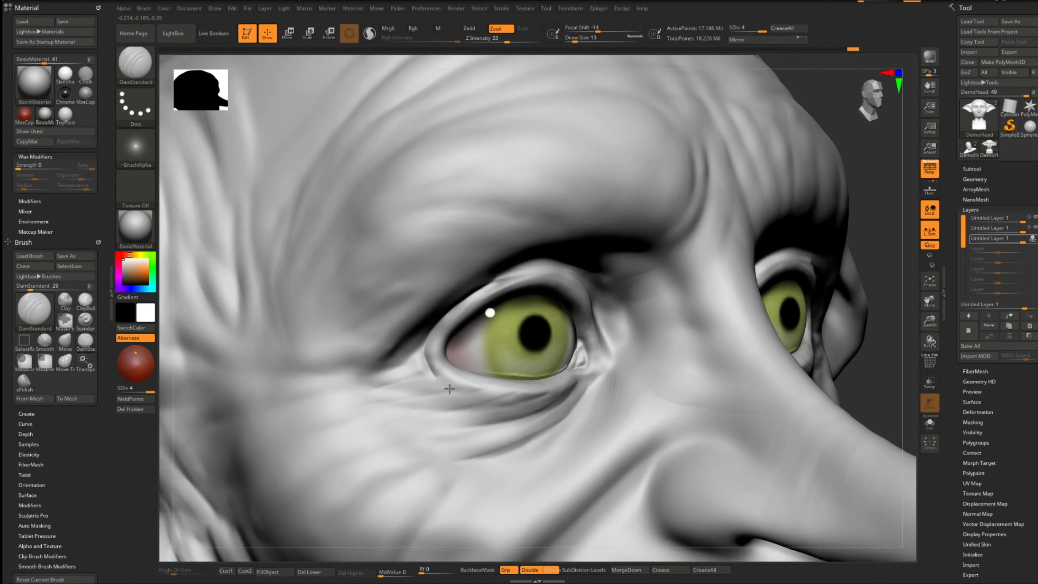
left_click_drag(430, 348, 453, 386)
key("ctrl+z")
mouse_move(428, 352)
left_mouse_down()
mouse_move(449, 390)
mouse_move(490, 392)
left_mouse_up()
right_click_drag(490, 392, 437, 381)
mouse_move(449, 367)
left_mouse_down()
mouse_move(468, 391)
mouse_move(528, 410)
mouse_move(609, 386)
left_mouse_up()
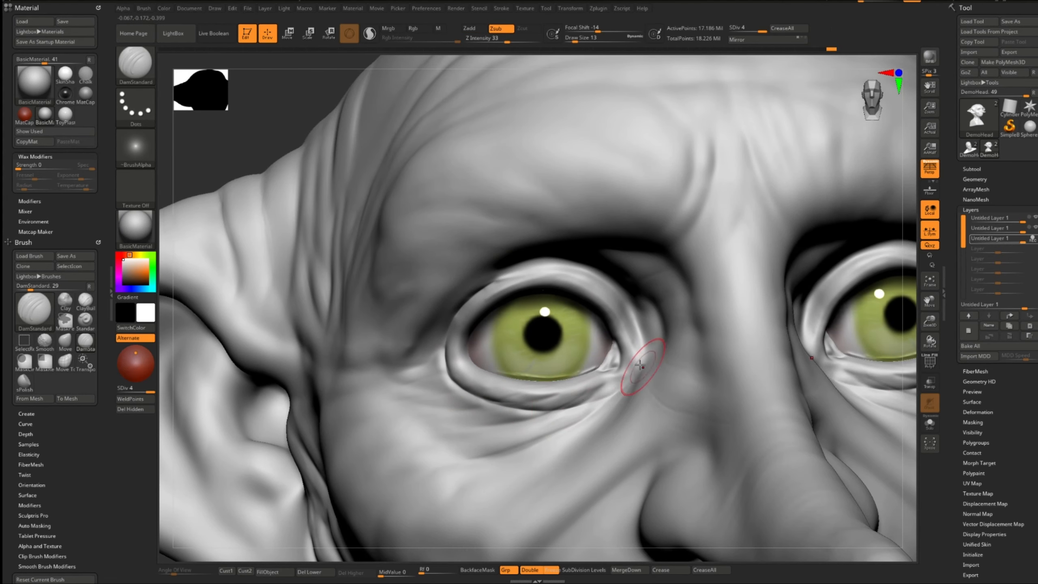
left_click_drag(514, 271, 605, 282)
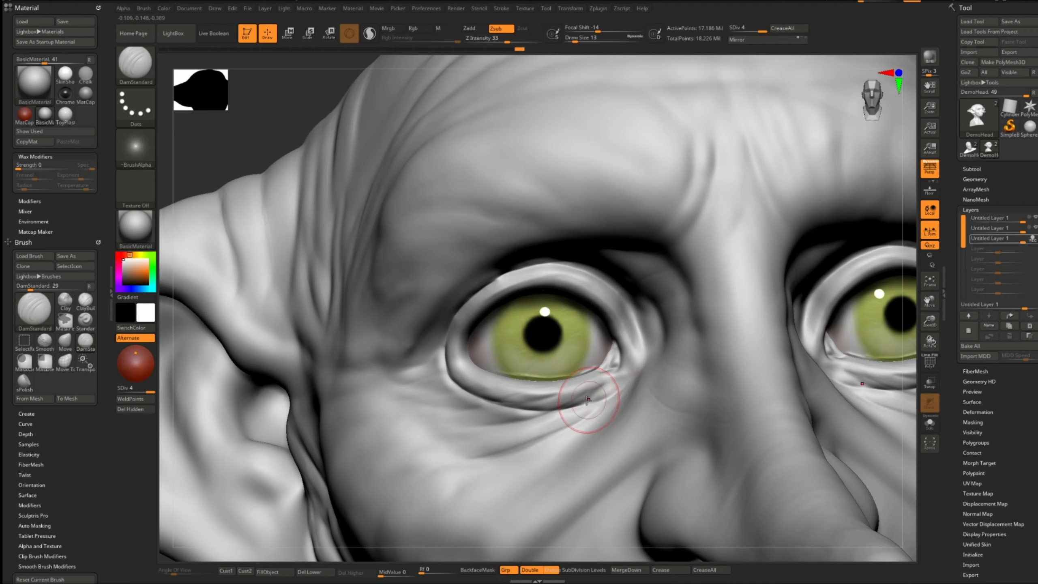
- Drop to subdivision level 2 and reshape the lower eyelid with the Move brush at draw size 22
mouse_move(630, 316)
right_mouse_down("ctrl")
mouse_move(630, 287)
mouse_move(597, 352)
right_mouse_up("ctrl")
key("b")
key("d")
key("s")
key("b")
key("m")
key("v")
key("]")
key("shift+d")
key("shift+d")
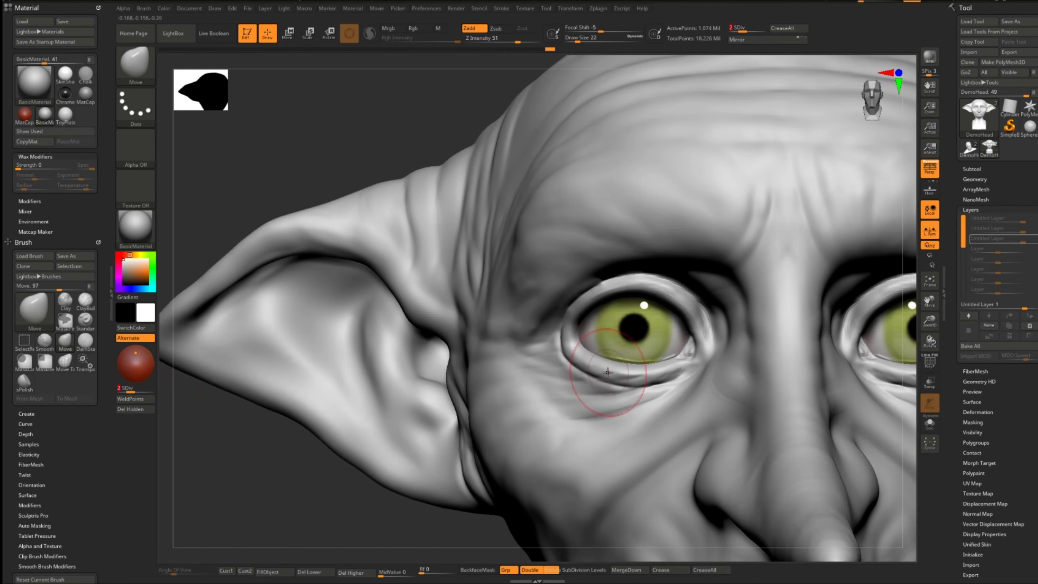
left_click_drag(572, 371, 576, 374)
right_click_drag(652, 366, 540, 396, "alt")
left_click_drag(525, 398, 527, 392)
- Adjust the contour of the eyelids from several angles with the Move brush
right_click_drag(491, 389, 614, 397)
key("[")
left_click_drag(461, 370, 463, 369)
right_click_drag(573, 380, 573, 327, "ctrl")
right_click_drag(654, 368, 613, 364)
right_click_drag(629, 347, 654, 385, "ctrl")
key("s")
left_click_drag(670, 388, 674, 389)
right_click_drag(670, 397, 666, 434)
mouse_move(654, 413)
left_mouse_down()
mouse_move(654, 388)
mouse_move(602, 402)
left_mouse_up()
- Refine the eyelid edges with a smaller Move brush
key("[")
key("[")
mouse_move(634, 399)
right_mouse_down()
mouse_move(644, 313)
mouse_move(606, 392)
right_mouse_up()
key("s")
left_click_drag(606, 392, 601, 391)
right_click_drag(647, 345, 667, 395, "ctrl")
key("s")
left_click_drag(667, 396, 623, 373)
- Nudge the lower eyelid with the Move brush at draw size 12, and save the project at subdivision level 4
right_click_drag(712, 376, 707, 396)
left_click_drag(707, 396, 704, 391)
mouse_move(704, 404)
right_mouse_down("ctrl")
mouse_move(707, 387)
mouse_move(719, 393)
right_mouse_up("ctrl")
right_click_drag(720, 393, 712, 369, "ctrl")
right_click_drag(553, 438, 531, 475, "ctrl")
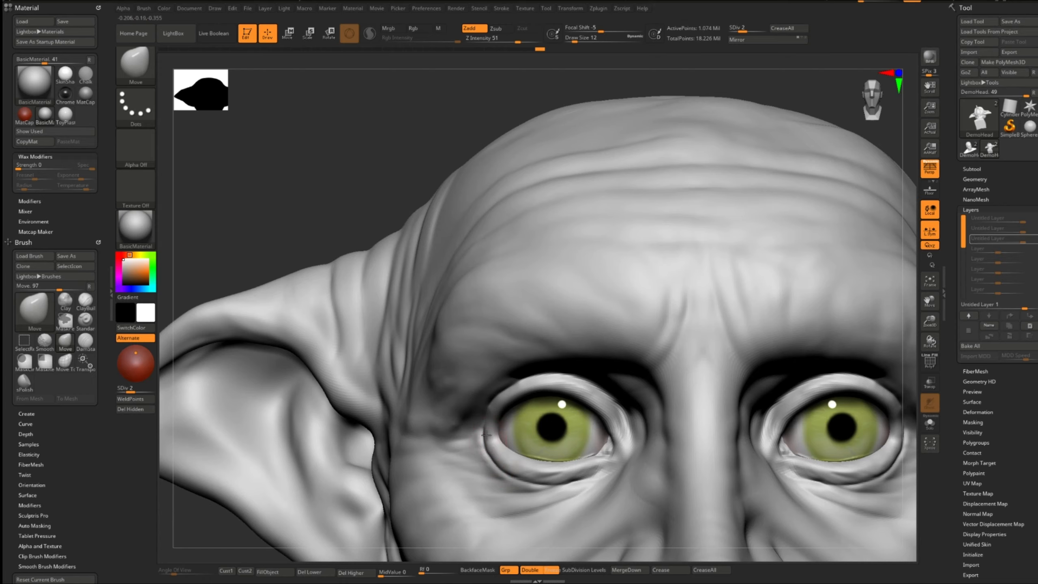
left_click_drag(549, 488, 566, 481)
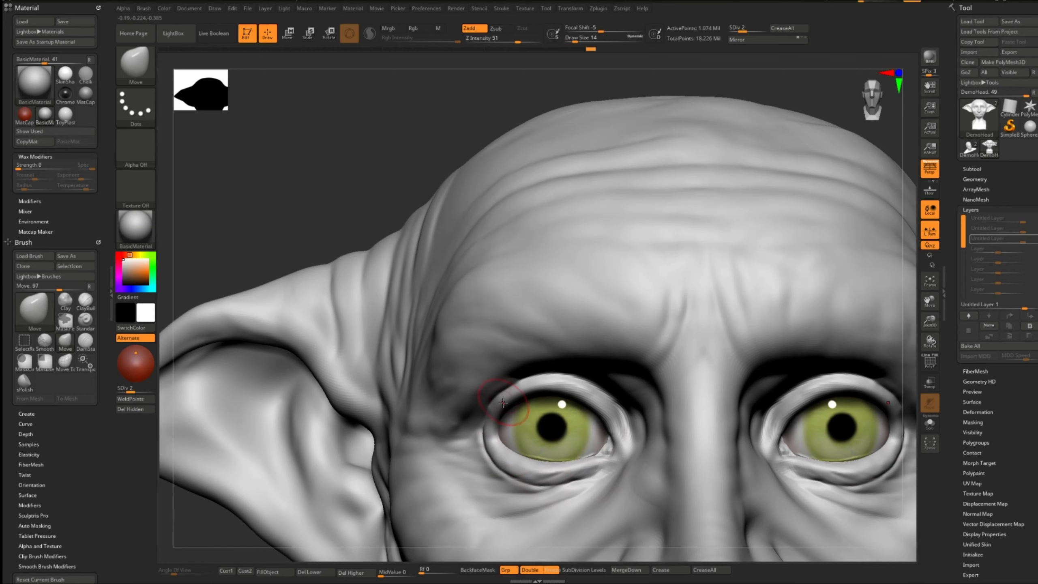
key("f")
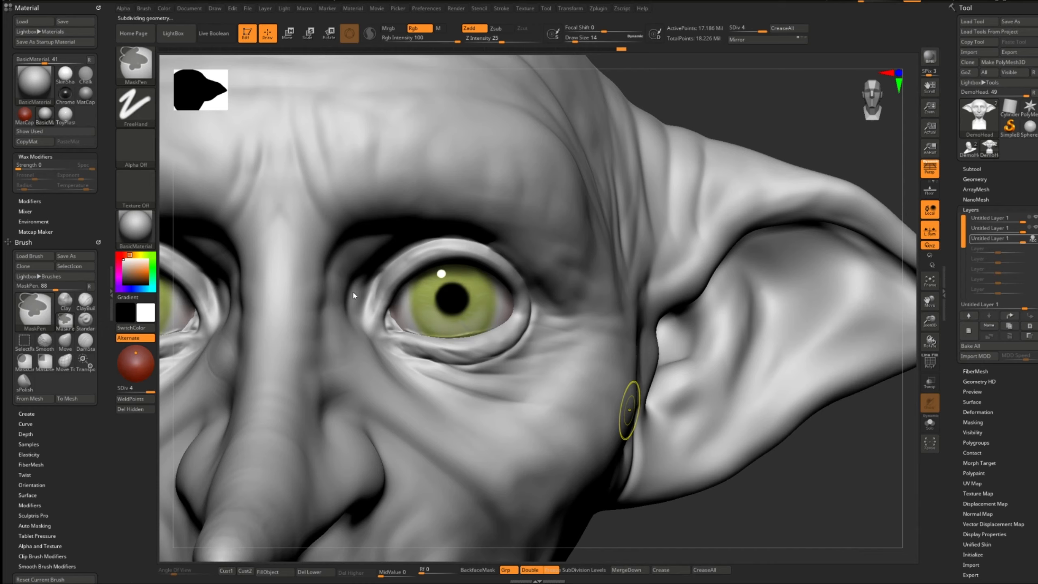
key("ctrl+s")
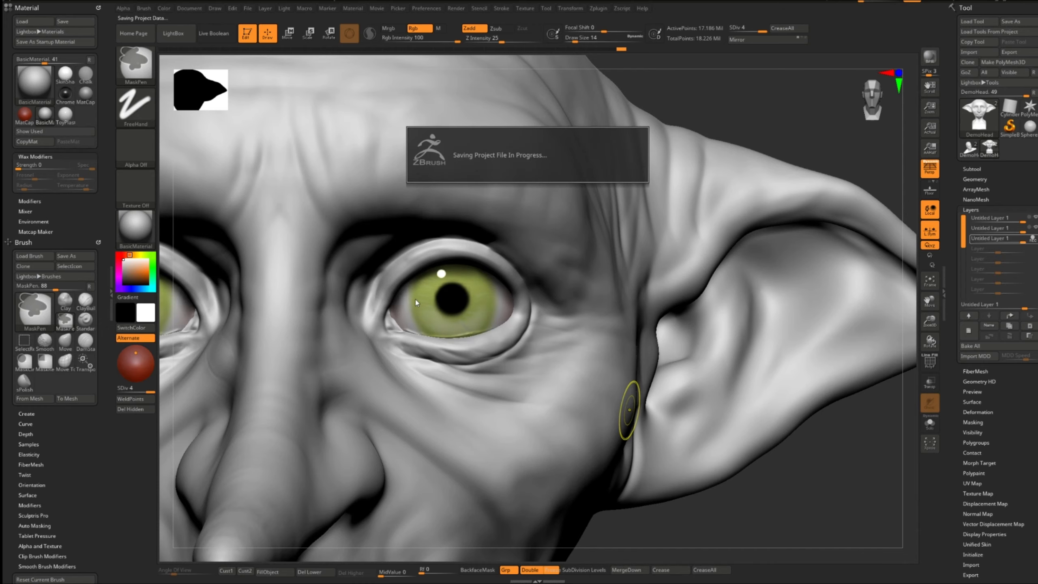
- Carve a fine crease along the lower eyelid with DamStandard at draw size 6
key("[")
right_click_drag(441, 365, 405, 387)
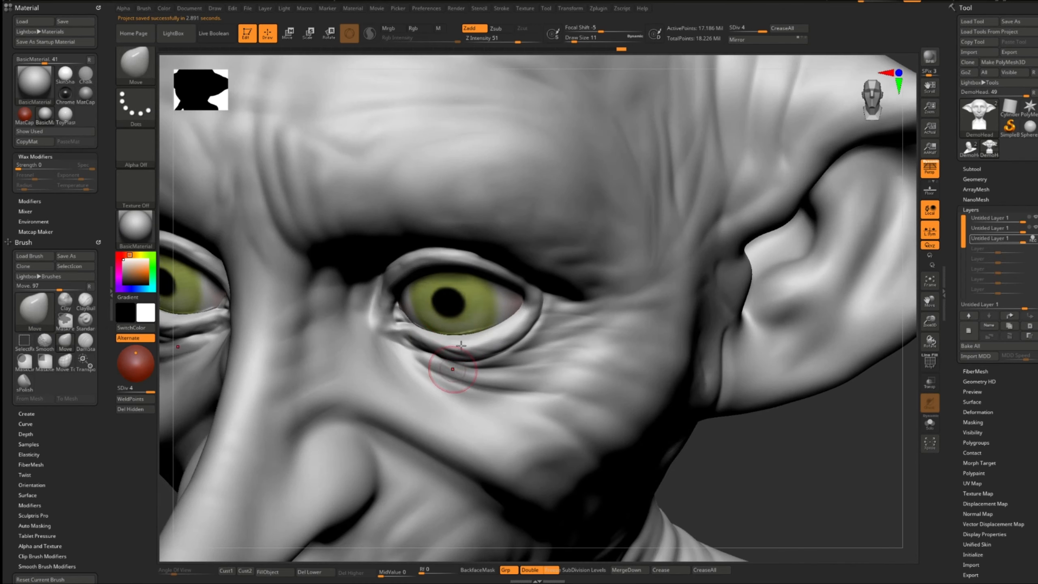
key("b")
key("d")
key("s")
key("ctrl+z")
right_click_drag(528, 312, 437, 346, "ctrl")
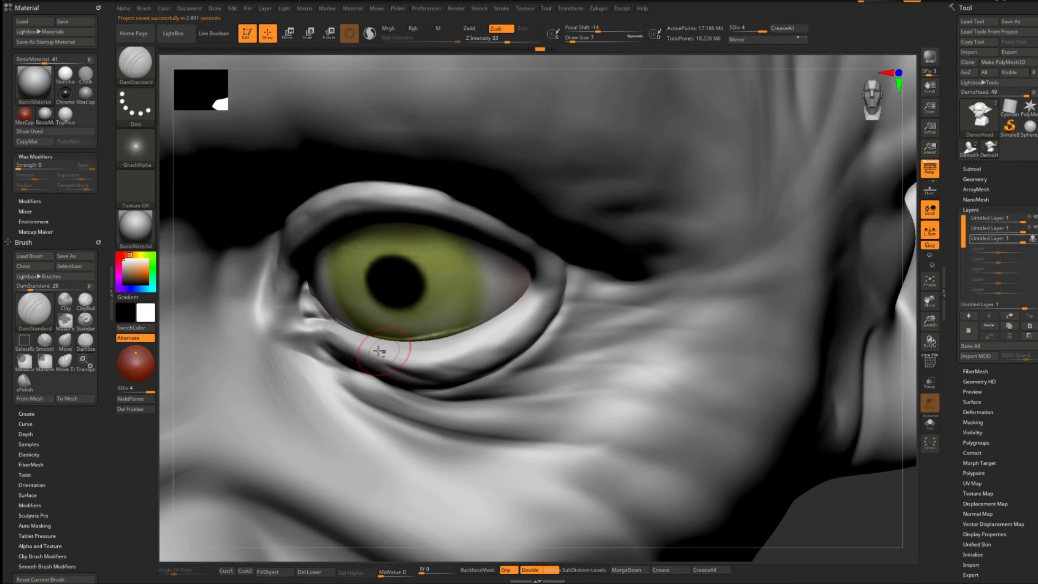
key("ctrl")
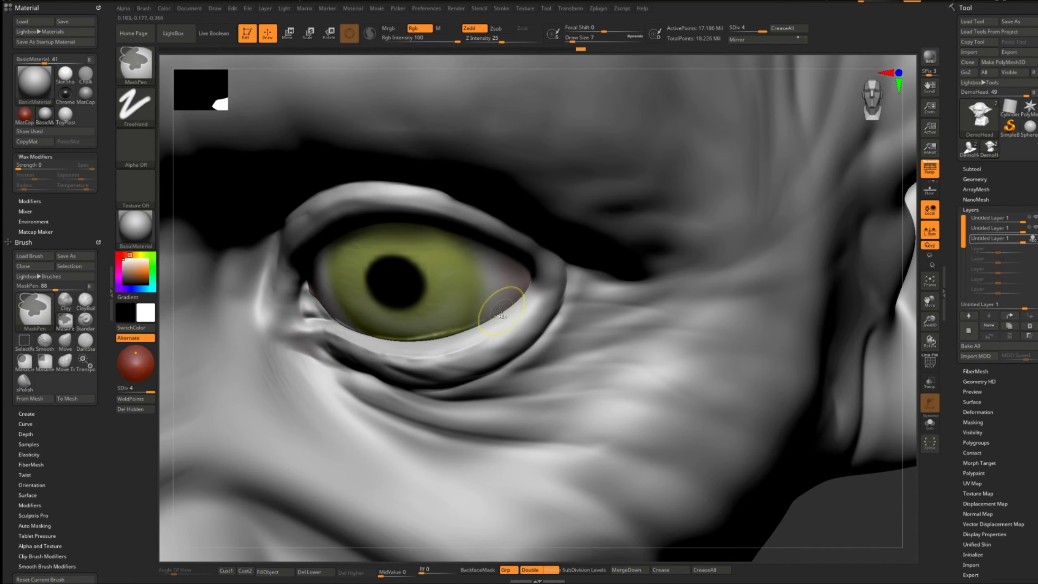
right_click_drag(494, 315, 423, 355)
key("[")
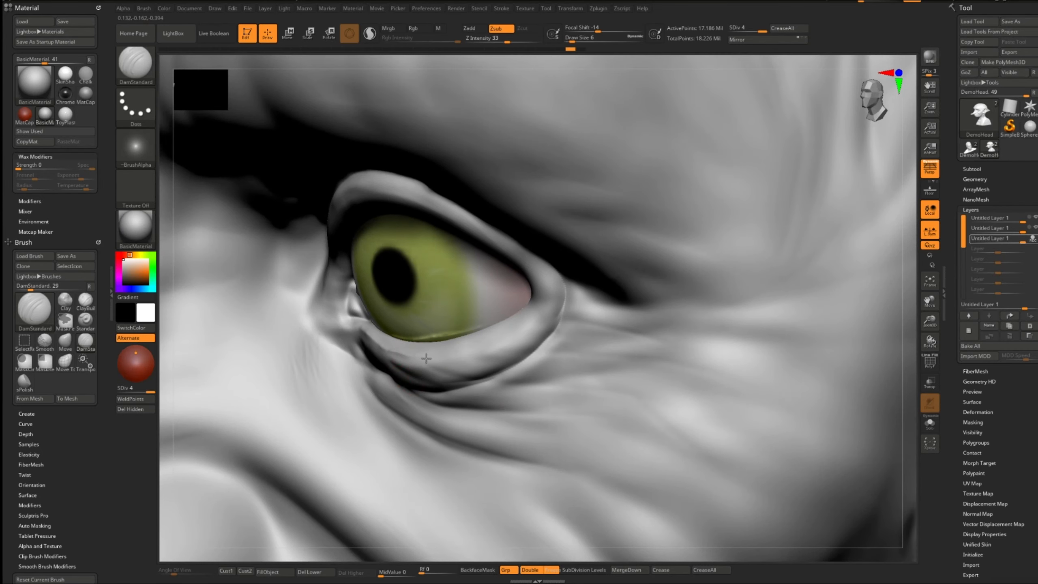
left_click_drag(515, 326, 455, 357)
mouse_move(456, 356)
right_mouse_down()
mouse_move(521, 322)
mouse_move(482, 337)
mouse_move(342, 337)
right_mouse_up()
- Flatten the rim of the lower eyelid with the Polish brush at draw size 6
key("b")
key("p")
key("o")
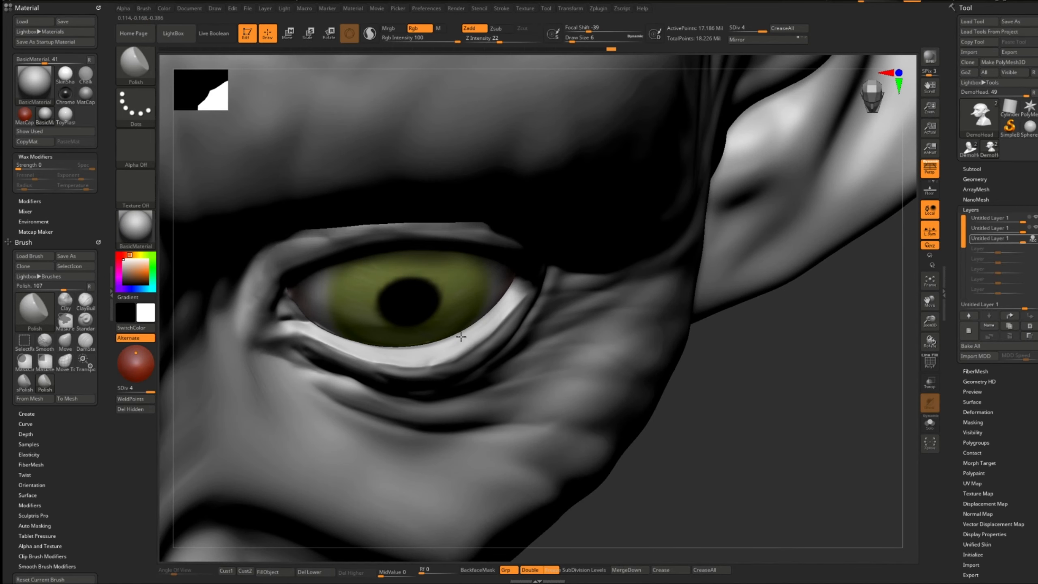
mouse_move(502, 302)
right_mouse_down()
mouse_move(459, 360)
mouse_move(474, 371)
right_mouse_up()
- Build up and smooth the lower eyelid with ClayBuildup at draw size 5 on subdivision level 3
key("b")
key("c")
key("b")
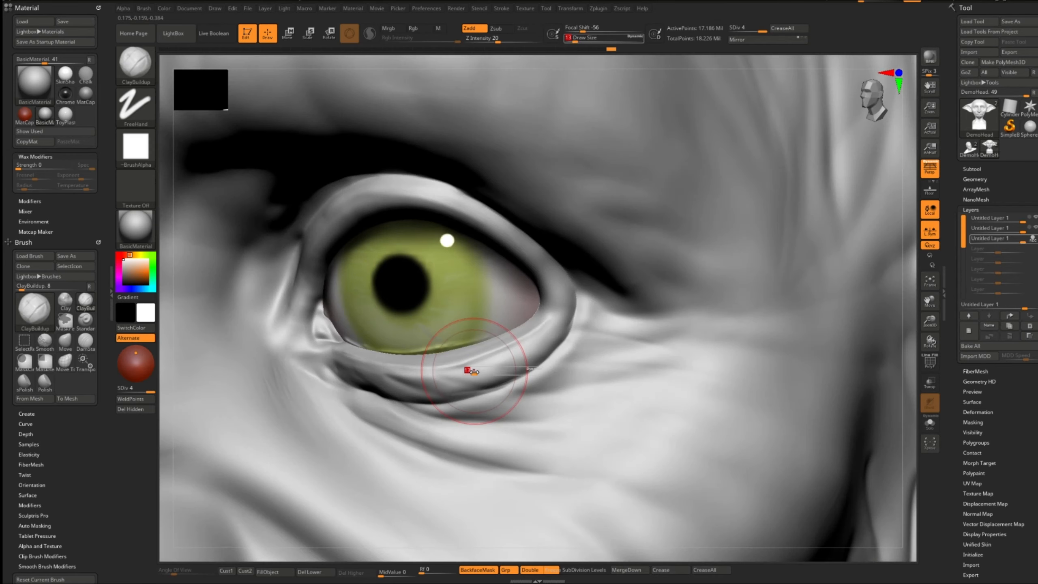
key("shift+d")
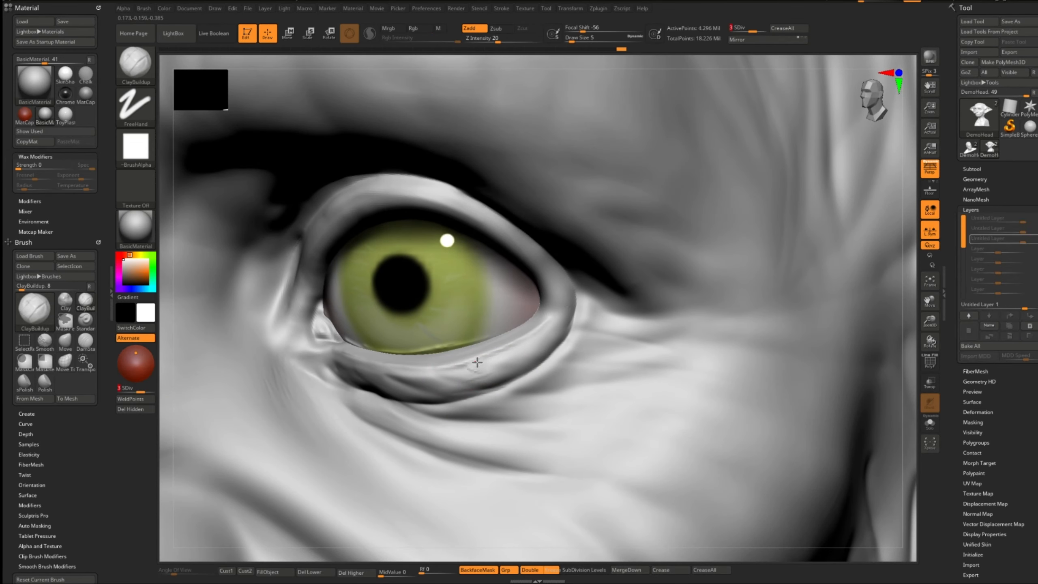
key("shift")
right_click_drag(478, 361, 699, 350, "ctrl")
- Return the head to subdivision level 4 and save the project
key("b")
key("c")
key("b")
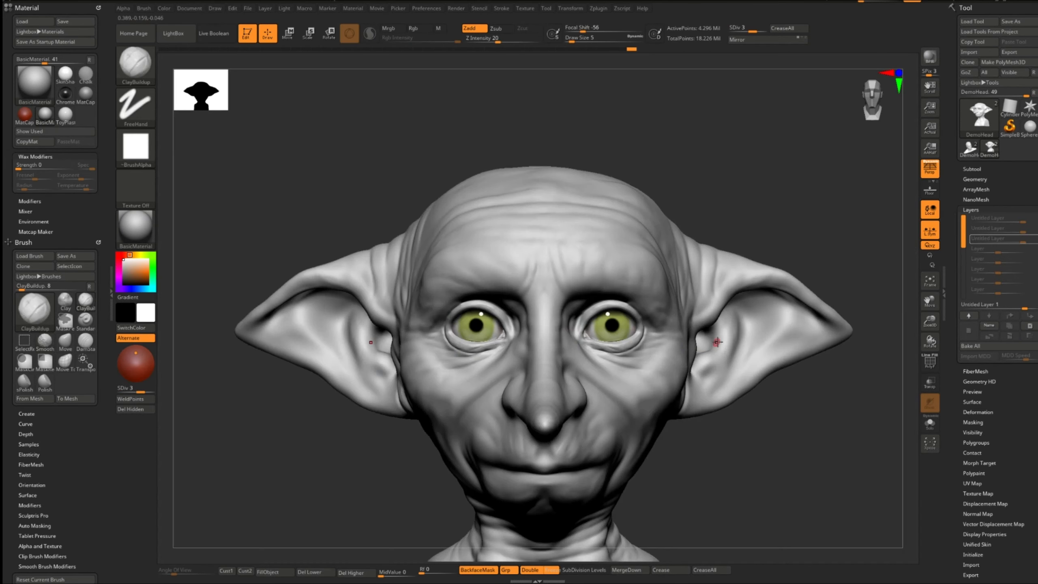
right_click_drag(588, 347, 629, 368, "ctrl")
mouse_move(630, 368)
right_mouse_down("ctrl")
mouse_move(640, 323)
mouse_move(690, 306)
mouse_move(727, 261)
mouse_move(658, 316)
right_mouse_up("ctrl")
left_click_drag(699, 374, 698, 337, "alt")
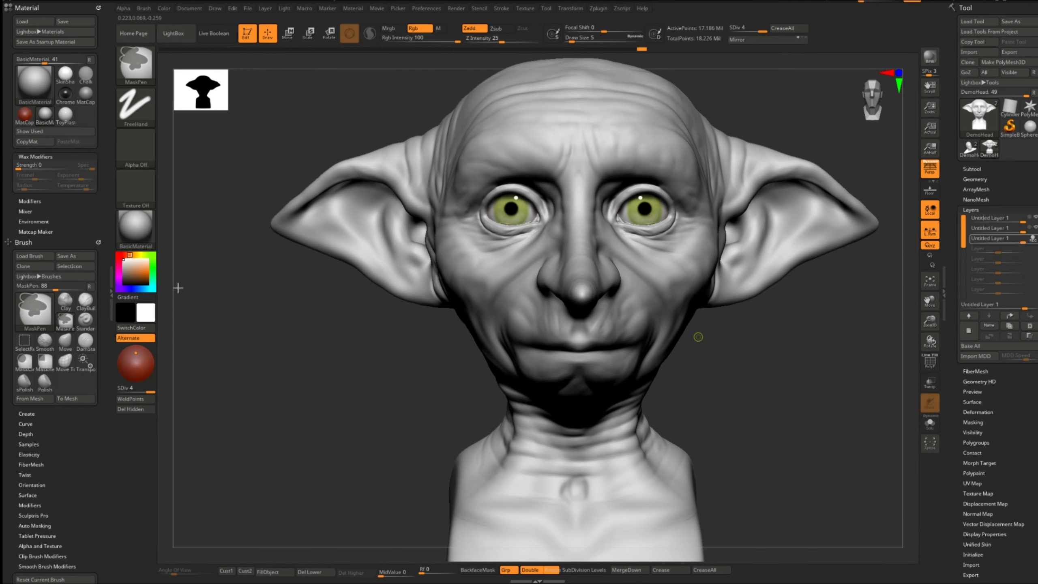
key("ctrl+s")
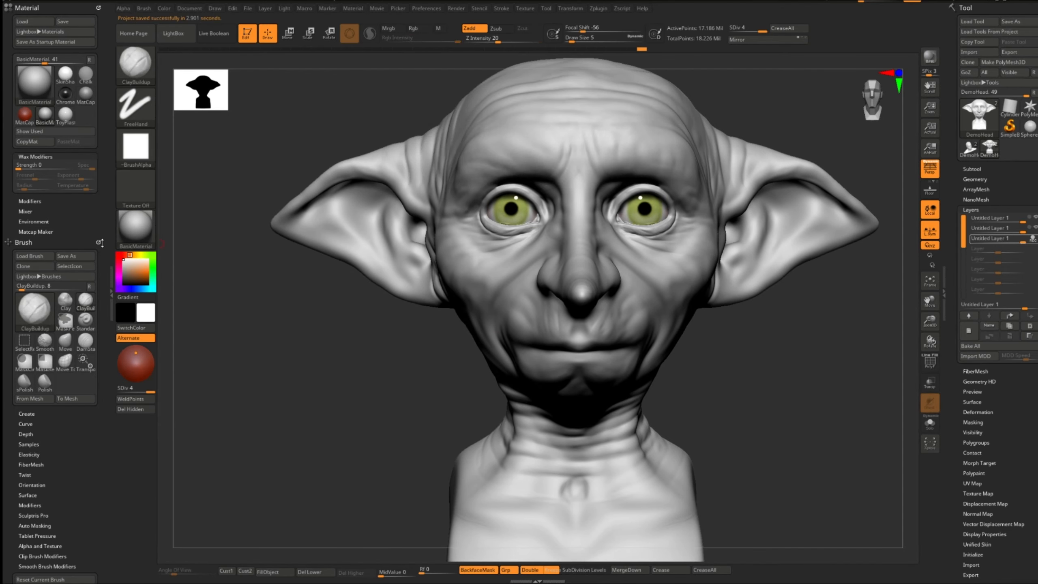
- Collapse the brush and material tray and isolate the head mesh with Solo, viewing the eye socket from below
left_click(111, 289)
right_click_drag(654, 217, 627, 328, "alt")
right_click_drag(627, 327, 474, 328)
mouse_move(474, 328)
right_mouse_down()
mouse_move(520, 307)
mouse_move(437, 313)
mouse_move(464, 331)
mouse_move(543, 286)
mouse_move(532, 277)
right_mouse_up()
key("b")
left_click(930, 424)
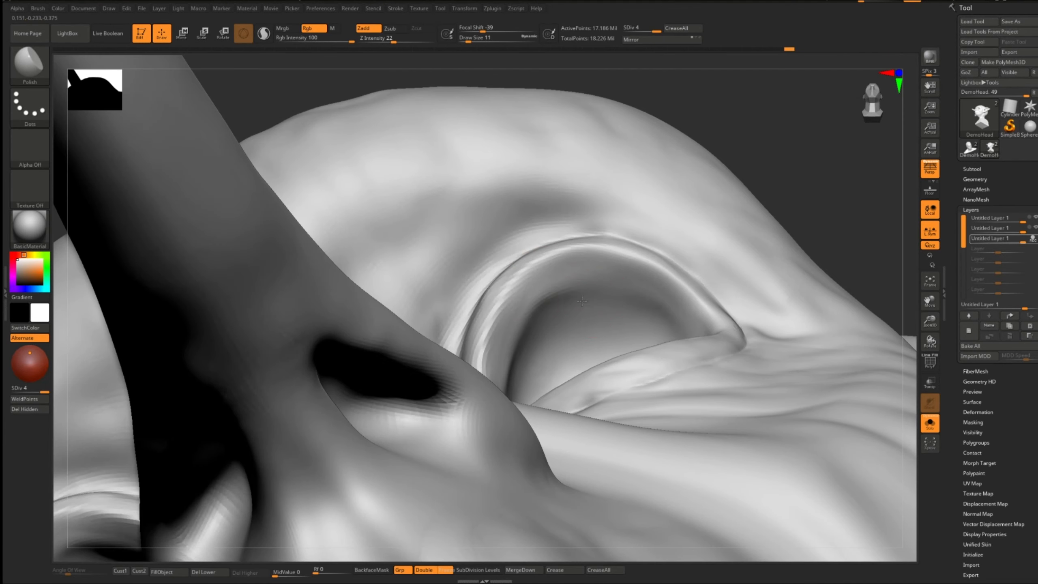
- Sculpt along the inside of the upper eyelid in the eye socket at draw size 11, and turn off Solo
right_click_drag(582, 301, 565, 303)
left_click_drag(593, 297, 667, 326)
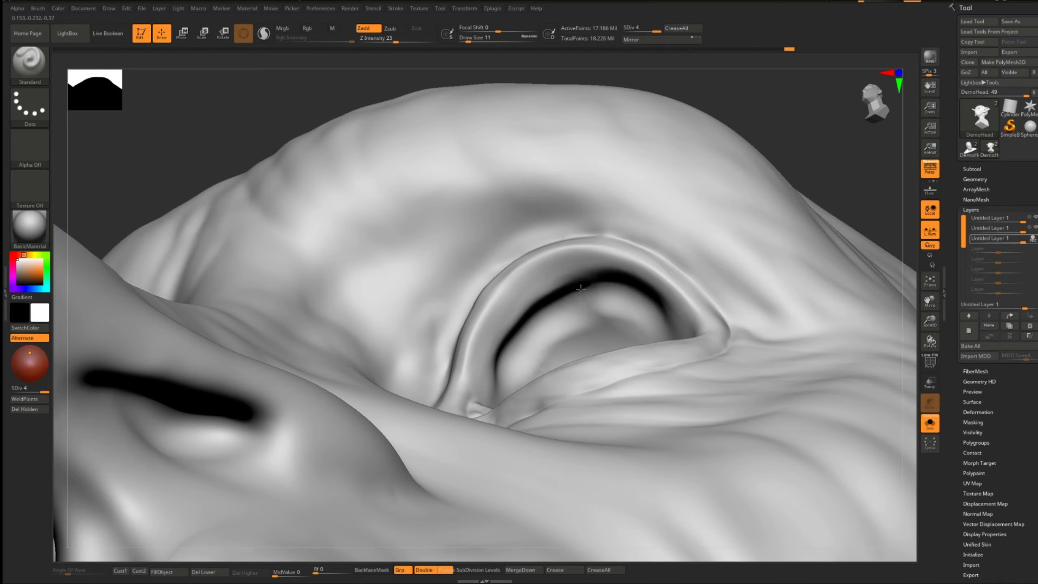
left_click(930, 424)
- Sculpt vertical folds down the front of the throat with the Standard brush
mouse_move(670, 360)
right_mouse_down()
mouse_move(650, 347)
mouse_move(609, 281)
mouse_move(630, 298)
right_mouse_up()
right_click_drag(630, 298, 637, 249, "ctrl")
right_click_drag(677, 311, 550, 317, "alt")
mouse_move(550, 317)
right_mouse_down("ctrl")
mouse_move(560, 355)
mouse_move(636, 356)
mouse_move(604, 355)
mouse_move(614, 360)
right_mouse_up("ctrl")
mouse_move(613, 360)
right_mouse_down("alt")
mouse_move(519, 352)
mouse_move(527, 378)
right_mouse_up("alt")
left_click_drag(516, 378, 509, 399)
left_click_drag(526, 328, 526, 381)
- Add short folds across the upper throat with a smaller Standard brush and smooth them
mouse_move(526, 381)
right_mouse_down()
mouse_move(521, 304)
mouse_move(552, 294)
mouse_move(527, 239)
right_mouse_up()
key("[")
mouse_move(550, 206)
left_mouse_down()
mouse_move(598, 181)
mouse_move(519, 190)
left_mouse_up()
left_click_drag(658, 191, 601, 215)
left_click_drag(670, 217, 612, 235)
left_click_drag(602, 176, 596, 177, "shift")
left_click_drag(538, 192, 531, 197, "shift")
- Sculpt a series of stacked horizontal wrinkles across the neck below the jaw with the Standard brush at draw size 13
mouse_move(535, 204)
right_mouse_down()
mouse_move(609, 215)
mouse_move(695, 196)
right_mouse_up()
right_click_drag(489, 250, 507, 295, "ctrl")
key("s")
left_click_drag(478, 245, 477, 245)
mouse_move(423, 242)
left_mouse_down()
mouse_move(546, 216)
mouse_move(462, 234)
left_mouse_up()
left_click_drag(433, 248, 562, 221)
left_click_drag(441, 268, 552, 245)
left_click_drag(443, 292, 554, 266)
left_click_drag(454, 311, 546, 288)
right_click_drag(547, 268, 621, 257)
left_click_drag(394, 249, 449, 266)
- Add creases across the underside of the chin with the Standard brush at draw sizes 13 and 18
right_click_drag(531, 262, 380, 253)
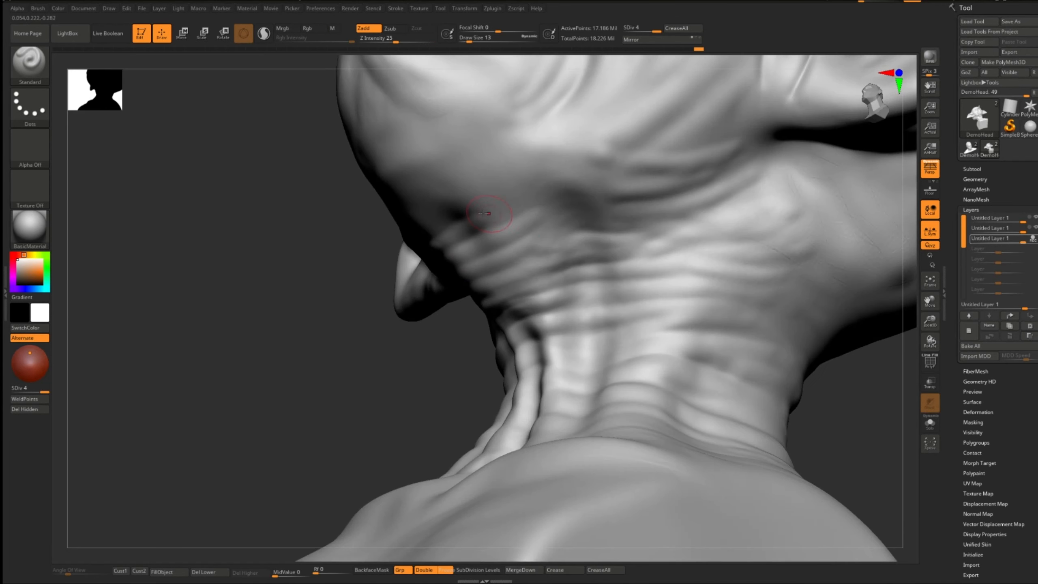
left_click_drag(480, 217, 572, 216)
right_click_drag(470, 221, 605, 229)
left_click_drag(437, 173, 378, 217)
right_click_drag(425, 213, 278, 212)
left_click_drag(433, 180, 515, 188)
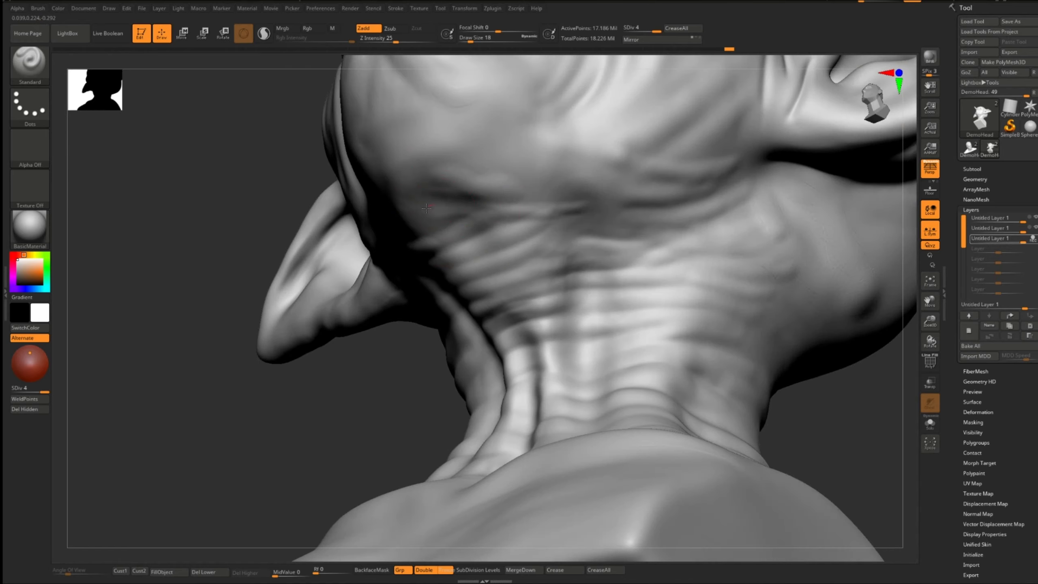
left_click_drag(396, 185, 454, 191)
left_click_drag(402, 202, 478, 209)
left_click_drag(462, 166, 531, 174)
right_click_drag(470, 184, 544, 190)
- Save the project at subdivision level 3 and return the bust to level 4
key("shift+d")
right_click_drag(538, 209, 396, 289)
right_click_drag(460, 269, 641, 288, "ctrl")
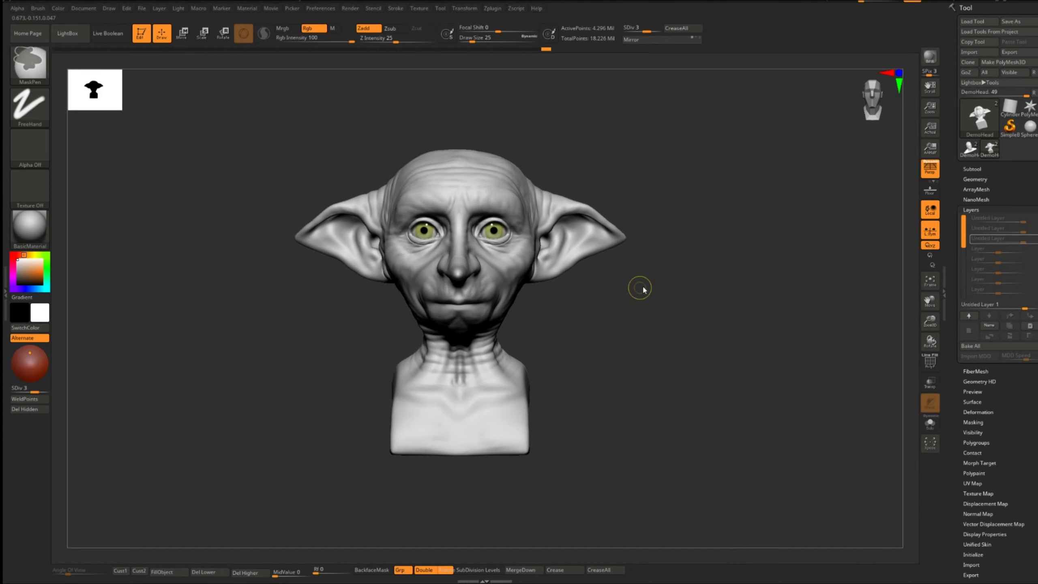
key("ctrl+s")
left_click(43, 392)
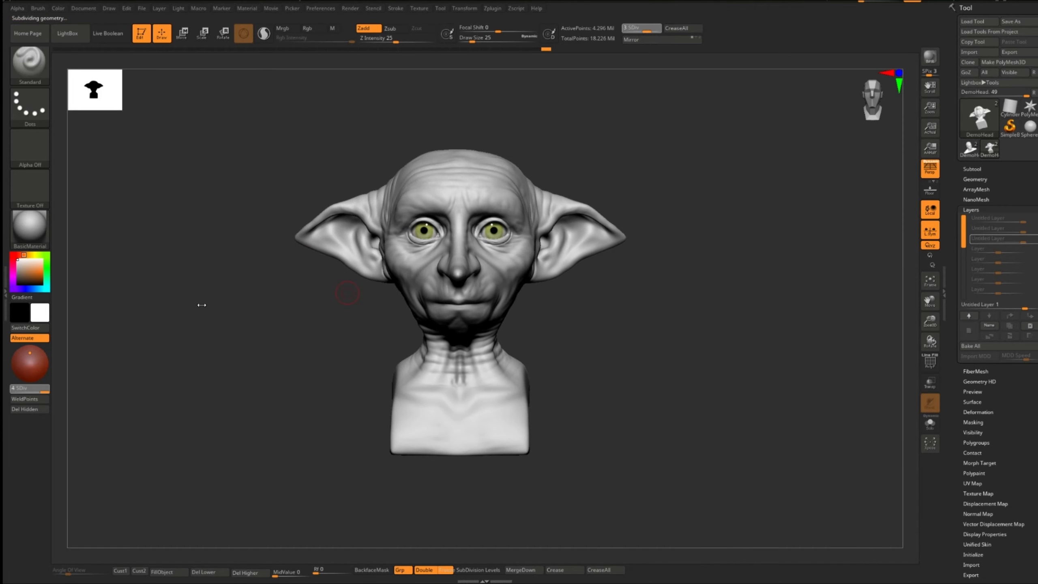
- Sculpt a fold at the inner corner of the eye with the Standard brush at draw size 6 and smooth it
right_click_drag(433, 294, 527, 286, "ctrl")
mouse_move(527, 286)
right_mouse_down()
mouse_move(580, 283)
mouse_move(525, 286)
mouse_move(529, 318)
right_mouse_up()
key("s")
left_click_drag(528, 318, 518, 318)
mouse_move(513, 314)
right_mouse_down()
mouse_move(510, 295)
mouse_move(602, 275)
right_mouse_up()
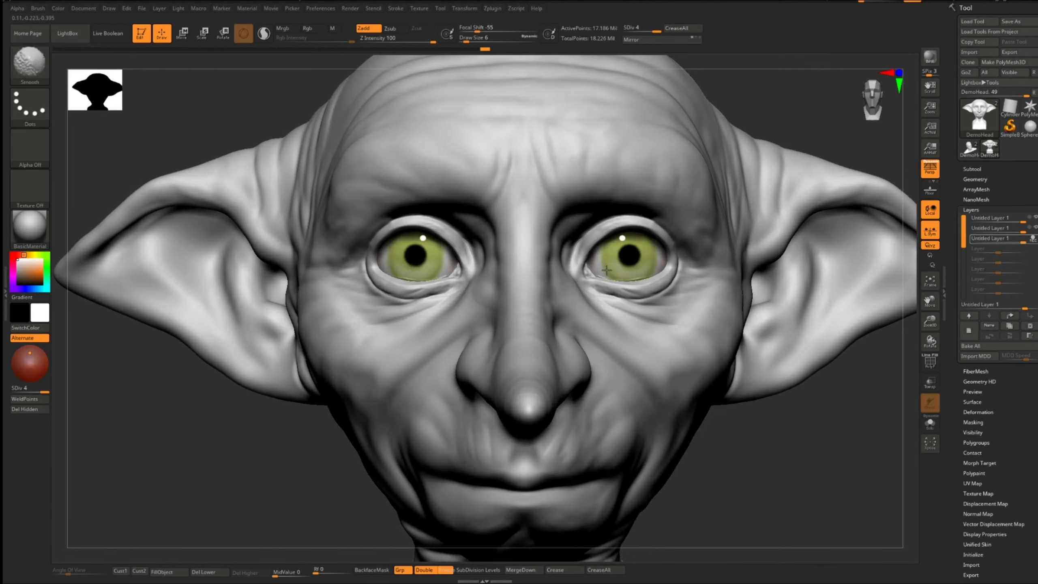
right_click_drag(618, 310, 617, 264, "ctrl")
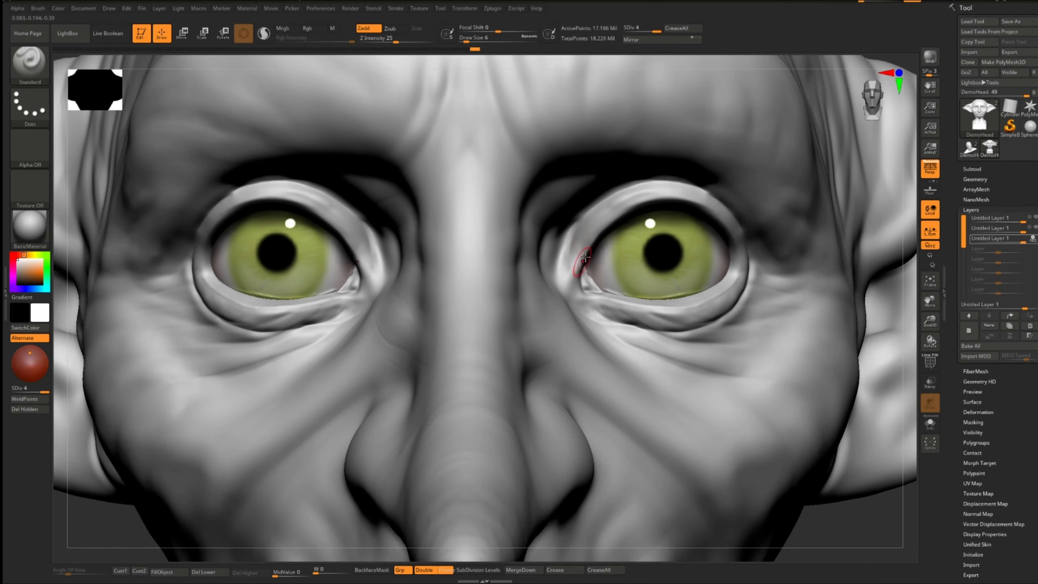
left_click_drag(595, 249, 572, 286)
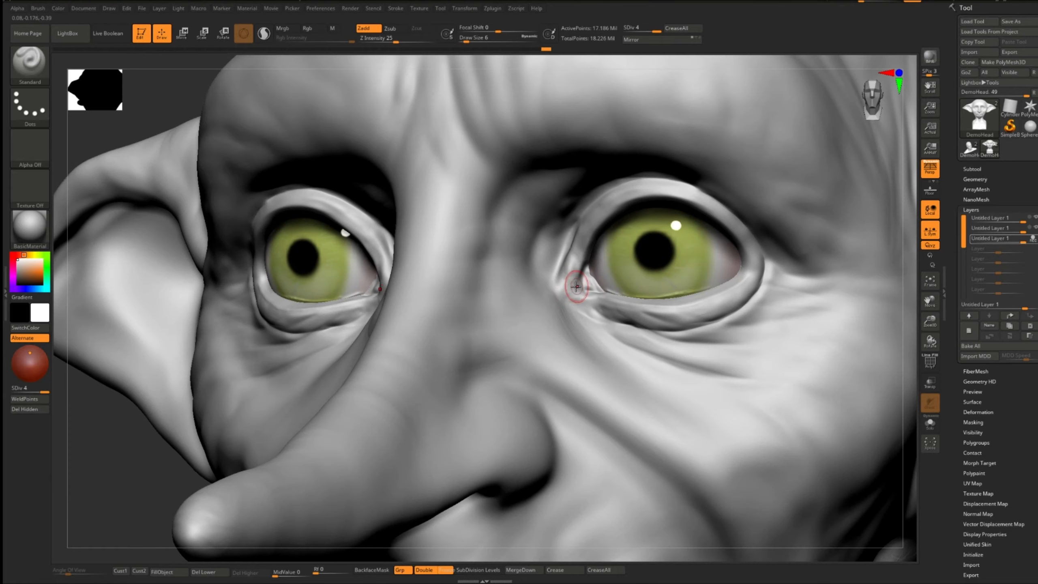
mouse_move(574, 239)
left_mouse_down("shift")
mouse_move(585, 231)
mouse_move(572, 135)
mouse_move(547, 229)
left_mouse_up("shift")
- Add folds between the inner eye corner and the nose bridge with the Standard brush at draw size 14
left_click_drag(245, 368, 348, 368)
mouse_move(668, 282)
right_mouse_down("ctrl")
mouse_move(875, 314)
mouse_move(647, 313)
mouse_move(585, 346)
right_mouse_up("ctrl")
left_click_drag(574, 292, 583, 330)
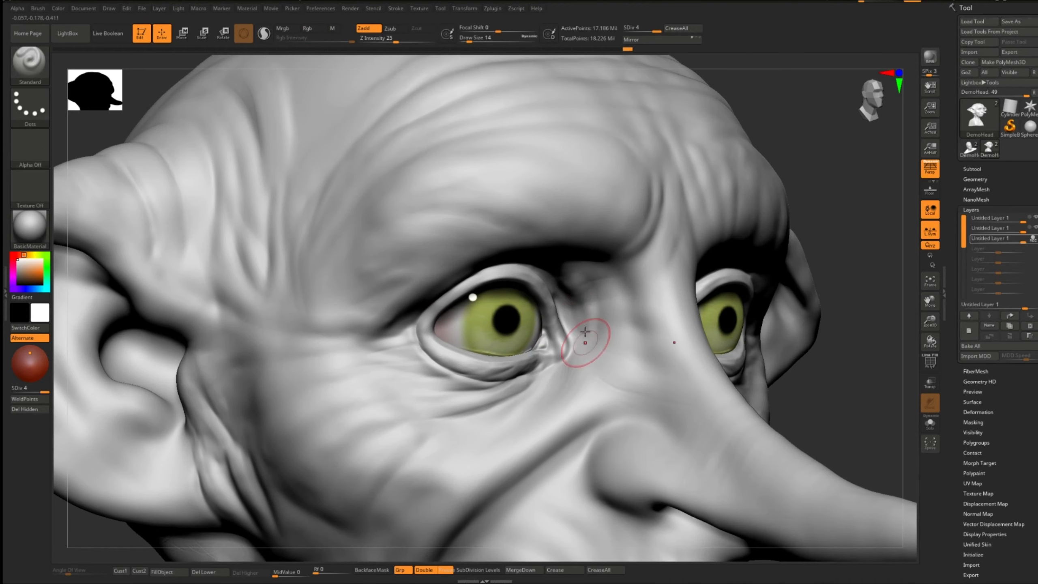
right_click_drag(591, 349, 574, 293)
left_click_drag(575, 287, 587, 327)
- Sculpt the skin between the nasolabial fold and the mouth corner with the Standard brush at draw size 25
mouse_move(648, 295)
right_mouse_down("ctrl")
mouse_move(748, 277)
mouse_move(709, 282)
right_mouse_up("ctrl")
mouse_move(709, 282)
right_mouse_down("alt")
mouse_move(593, 286)
mouse_move(531, 347)
mouse_move(589, 323)
right_mouse_up("alt")
right_click_drag(588, 324, 516, 294, "ctrl")
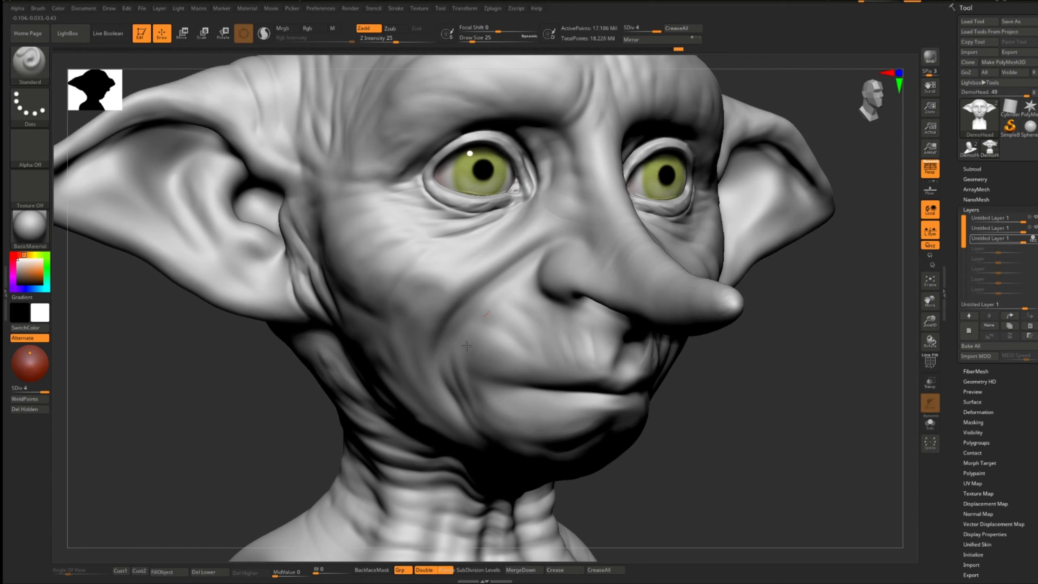
mouse_move(482, 350)
left_mouse_down()
mouse_move(500, 349)
mouse_move(485, 330)
left_mouse_up()
- Add uneven skin folds above the upper lip beside the nostril with the Standard brush at draw size 25
right_click_drag(572, 311, 670, 286, "ctrl")
right_click_drag(670, 286, 625, 288)
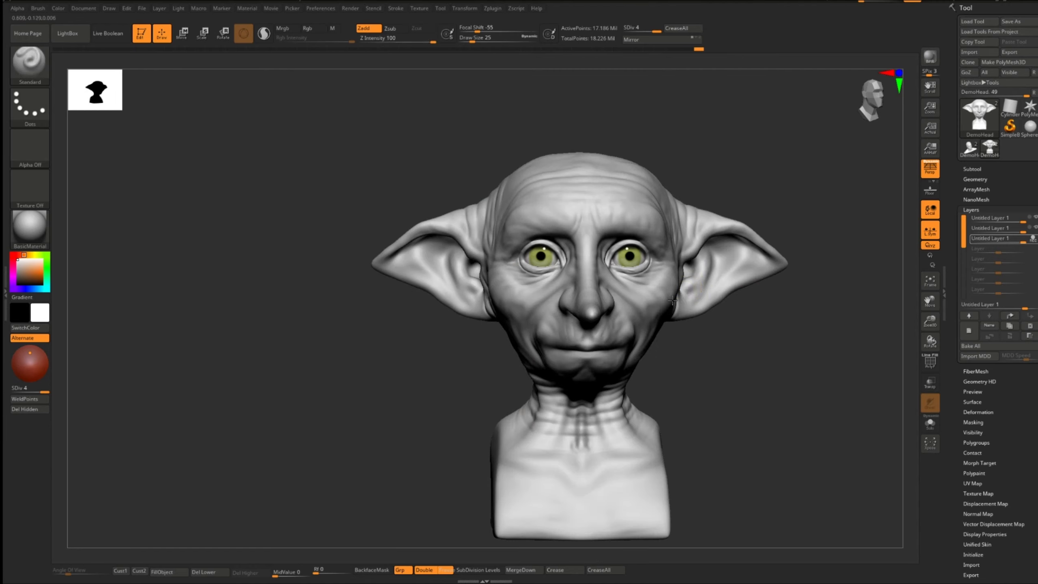
mouse_move(691, 290)
right_mouse_down()
mouse_move(621, 332)
mouse_move(580, 323)
right_mouse_up()
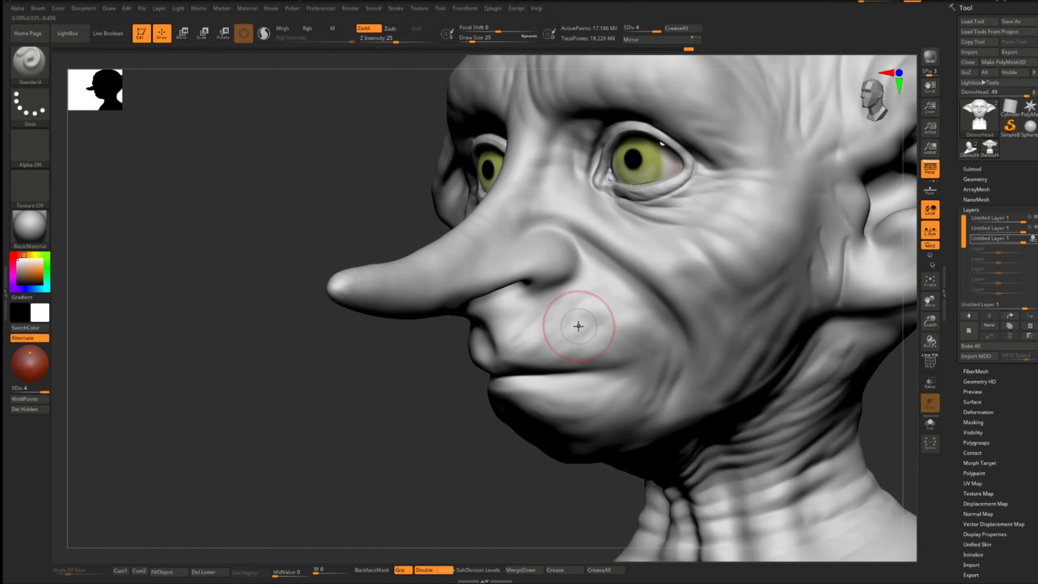
left_click_drag(605, 336, 607, 348)
left_click_drag(589, 307, 555, 354)
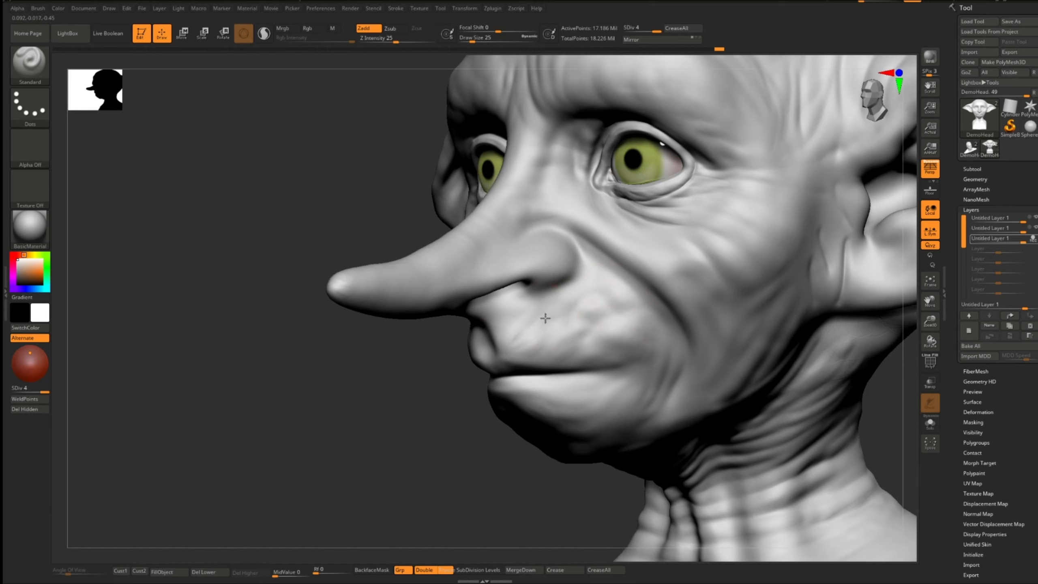
- Deepen the cheek skin along the nasolabial fold with the Standard brush at draw size 25 and save the project
mouse_move(598, 272)
left_mouse_down()
mouse_move(665, 335)
mouse_move(683, 284)
left_mouse_up()
mouse_move(684, 283)
right_mouse_down("ctrl")
mouse_move(675, 245)
mouse_move(613, 299)
mouse_move(656, 297)
mouse_move(674, 311)
right_mouse_up("ctrl")
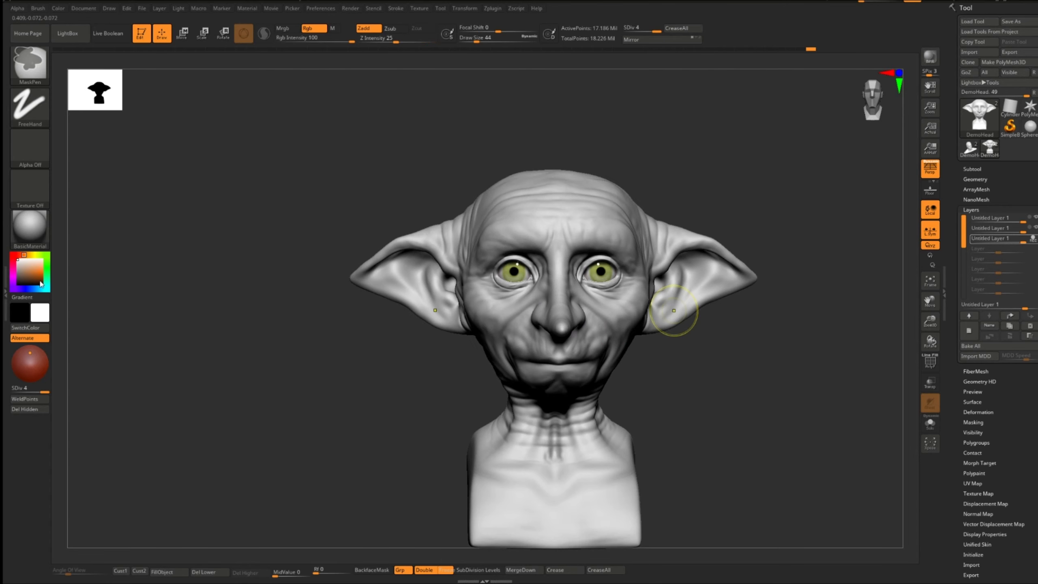
key("ctrl+s")
- Switch to the eyeball subtool and set the Standard brush to paint only black colour at draw size 3
right_click_drag(589, 264, 585, 307, "ctrl")
key("s")
left_click_drag(584, 307, 575, 309)
left_click(654, 283, "alt")
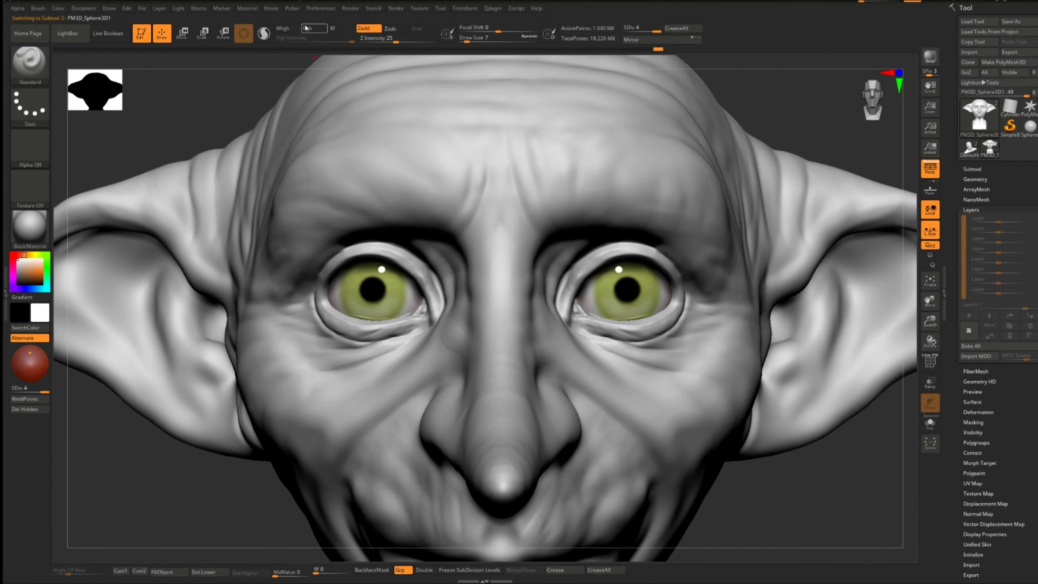
left_click(979, 168)
key("b")
mouse_move(616, 276)
right_mouse_down("ctrl")
mouse_move(599, 298)
mouse_move(609, 304)
right_mouse_up("ctrl")
key("s")
key("t")
key("s")
left_click(590, 307)
left_click(17, 285)
left_click(357, 30)
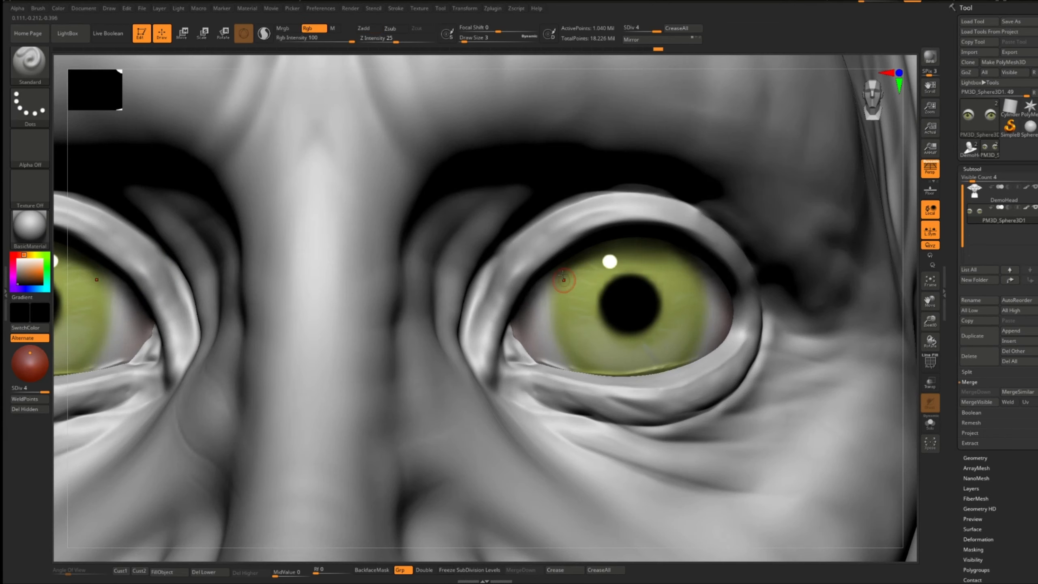
- Paint a dark rim around the outer edge of the iris with the Standard brush at draw sizes 3 and 4
left_click_drag(556, 280, 552, 305)
left_click_drag(560, 273, 561, 342)
mouse_move(588, 340)
right_mouse_down()
mouse_move(527, 347)
mouse_move(567, 349)
right_mouse_up()
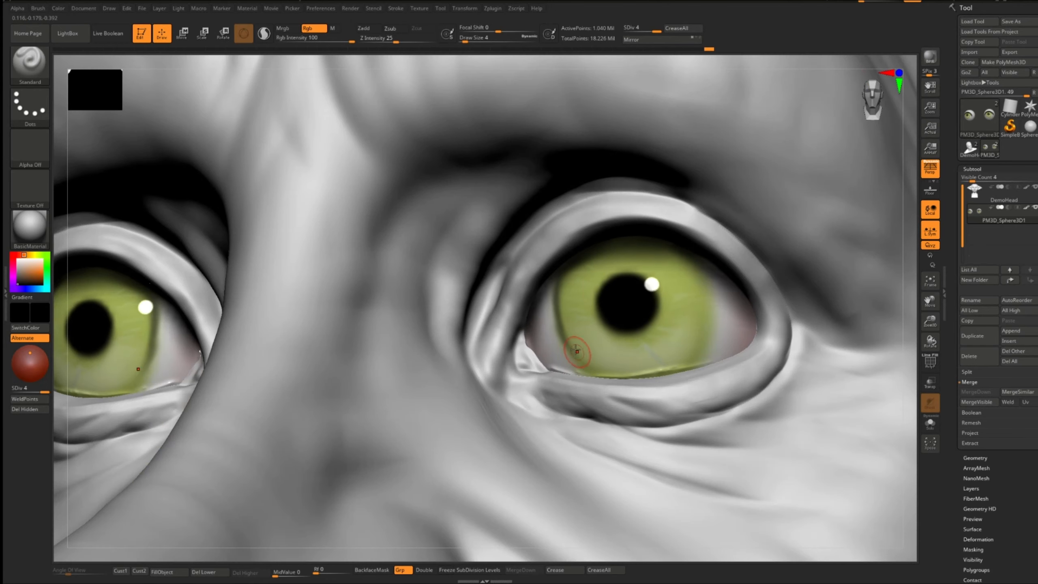
right_click_drag(704, 335, 693, 265)
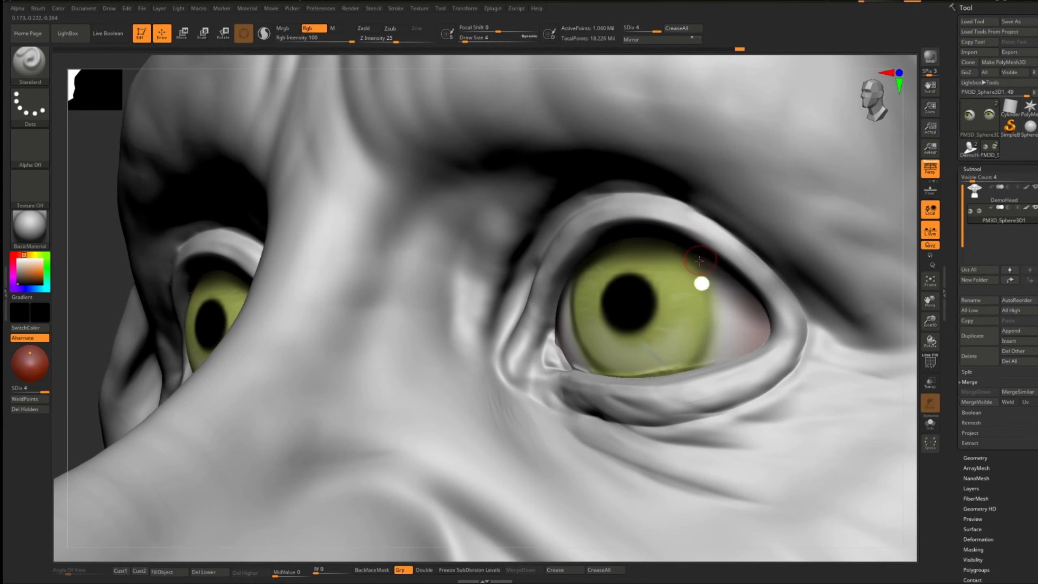
right_click_drag(703, 340, 652, 234)
right_click_drag(754, 291, 677, 248)
right_click_drag(766, 313, 834, 305)
mouse_move(584, 250)
left_mouse_down()
mouse_move(558, 262)
mouse_move(543, 301)
left_mouse_up()
right_click_drag(545, 302, 524, 350)
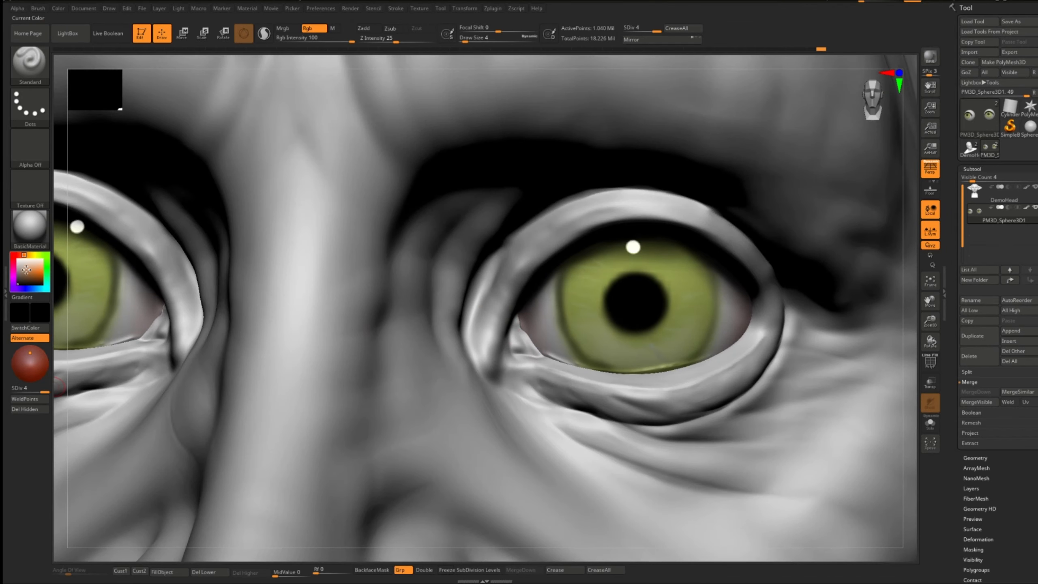
- Paint a soft pink tint on the eye whites near the corners at draw size 4 and save the project
mouse_move(532, 301)
left_mouse_down()
mouse_move(527, 316)
mouse_move(563, 361)
left_mouse_up()
right_click_drag(767, 344, 723, 353)
left_click_drag(723, 352, 710, 338)
right_click_drag(709, 338, 597, 368)
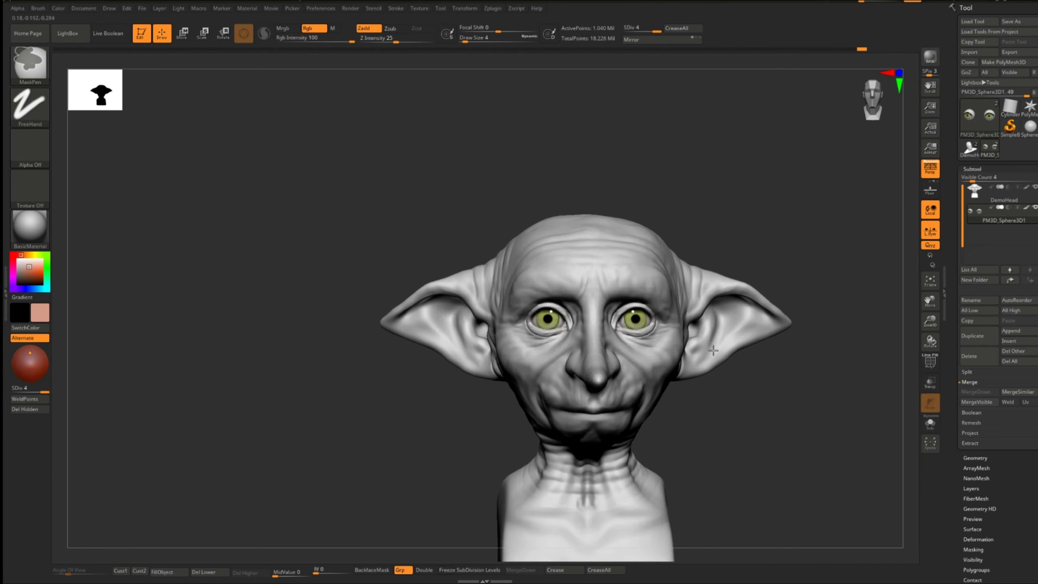
right_click_drag(713, 351, 735, 340, "ctrl")
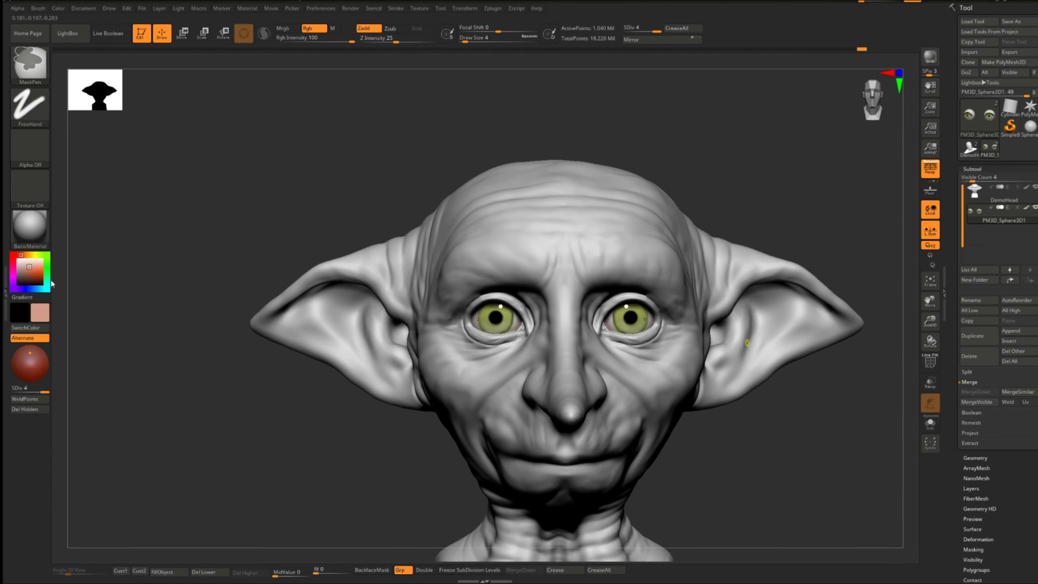
key("ctrl+s")
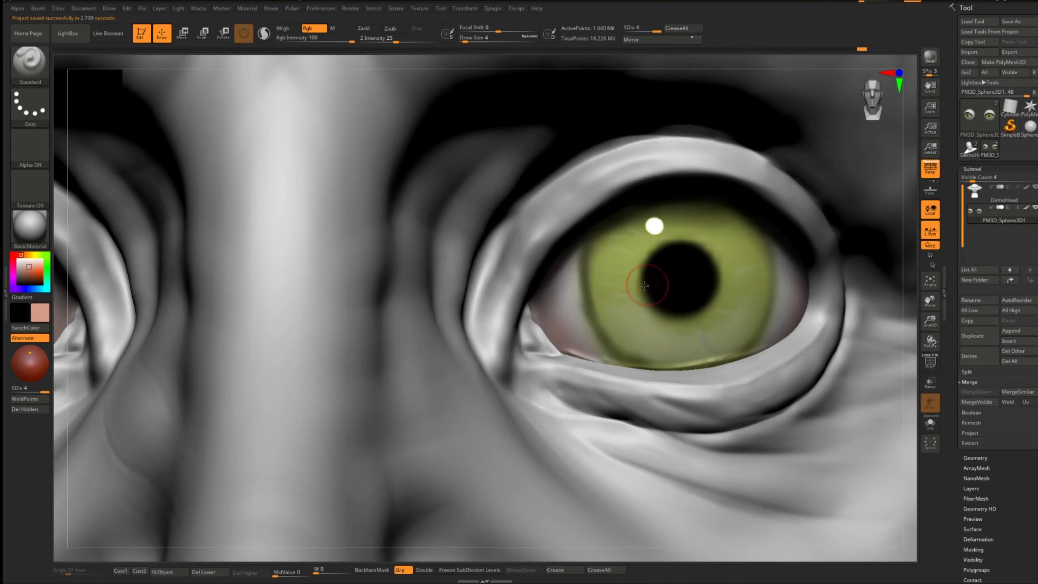
- Sample a dark grey from the eye, paint it along the outer iris edge and save the project
key("c")
key("shift")
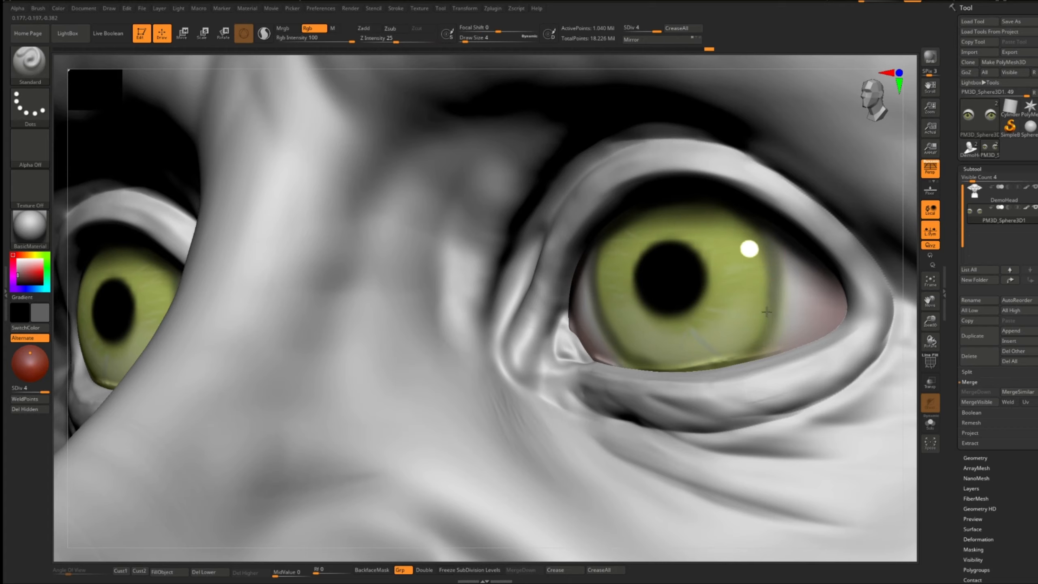
left_click_drag(766, 311, 754, 348)
mouse_move(776, 309)
left_mouse_down()
mouse_move(755, 343)
mouse_move(773, 322)
left_mouse_up()
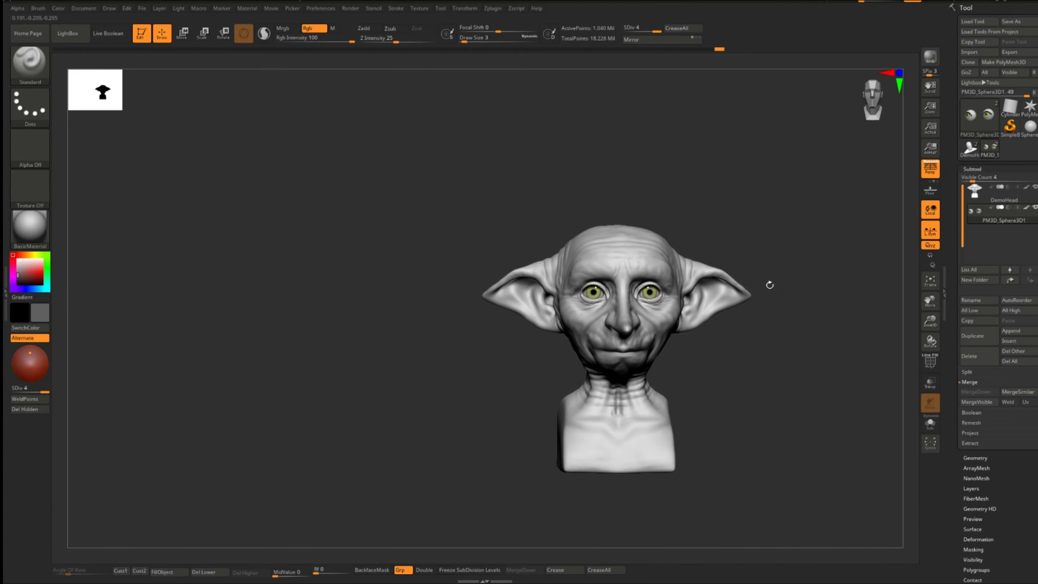
left_click_drag(585, 259, 584, 258)
key("q")
mouse_move(789, 234)
left_mouse_down()
mouse_move(748, 238)
mouse_move(788, 226)
left_mouse_up()
key("ctrl+s")
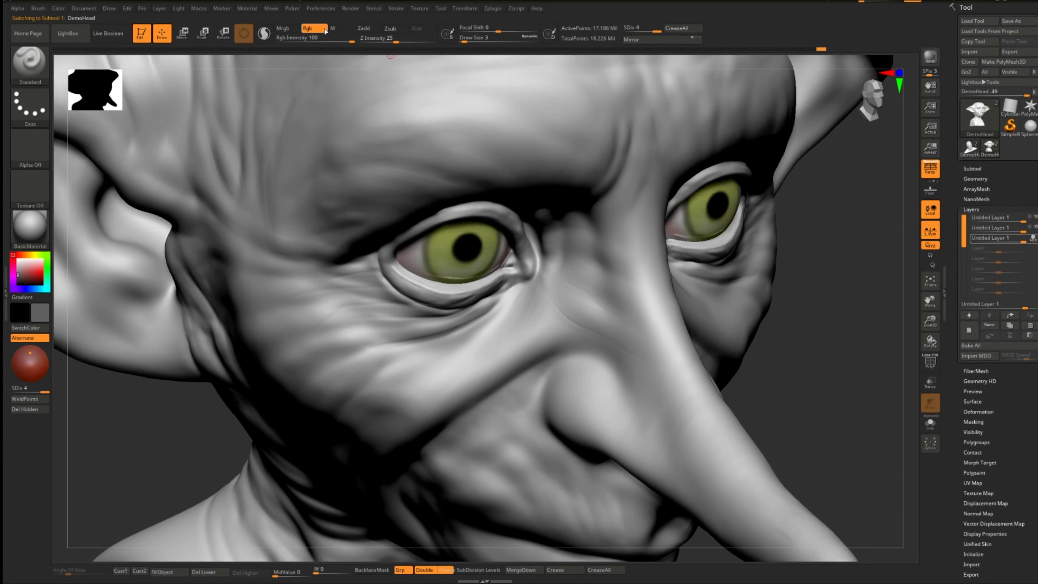
- Switch the brush on the head from Rgb to Zadd and sculpt fine wrinkles around the inner eye corner at draw size 1
left_click(326, 31)
left_click(368, 29)
key("ctrl+z")
left_click_drag(523, 288, 485, 328)
key("s")
left_click(516, 311)
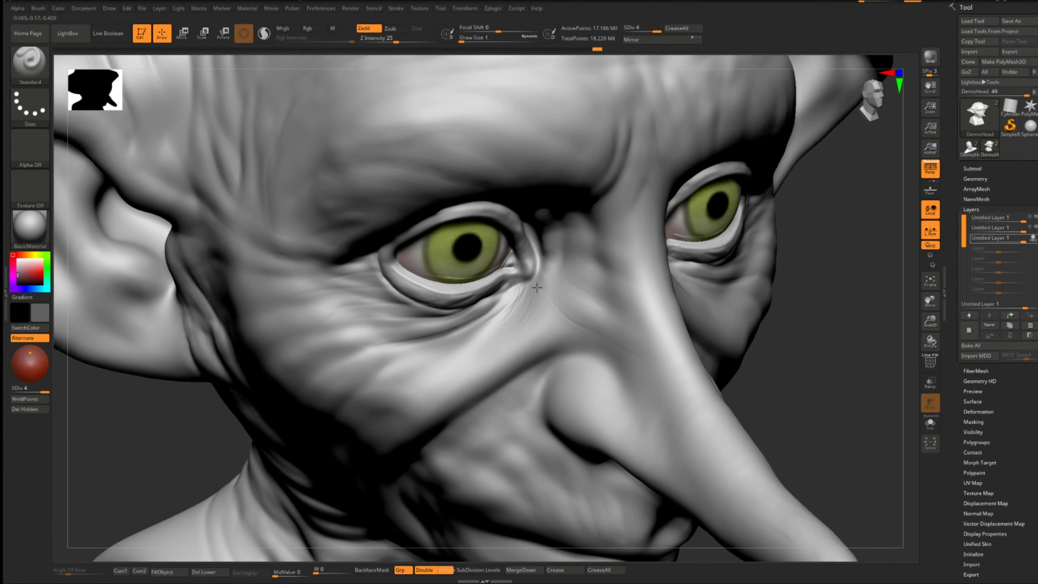
right_click_drag(558, 280, 589, 294)
mouse_move(470, 326)
left_mouse_down()
mouse_move(511, 322)
mouse_move(486, 352)
left_mouse_up()
key("s")
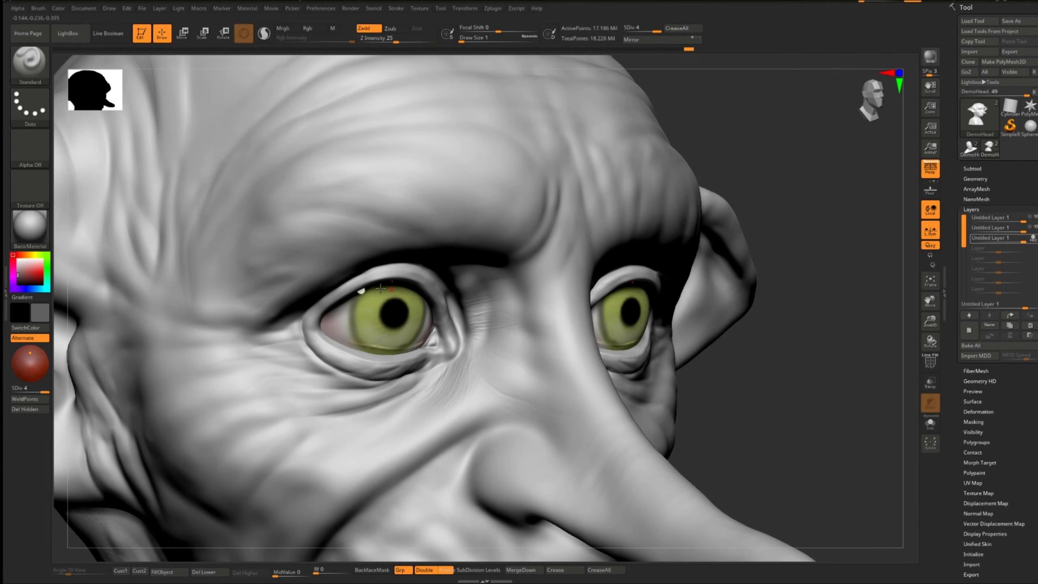
- Sculpt fine skin lines on the upper eyelid with the Standard brush at draw size 1
right_click_drag(385, 277, 348, 278, "shift")
left_click_drag(404, 270, 438, 297)
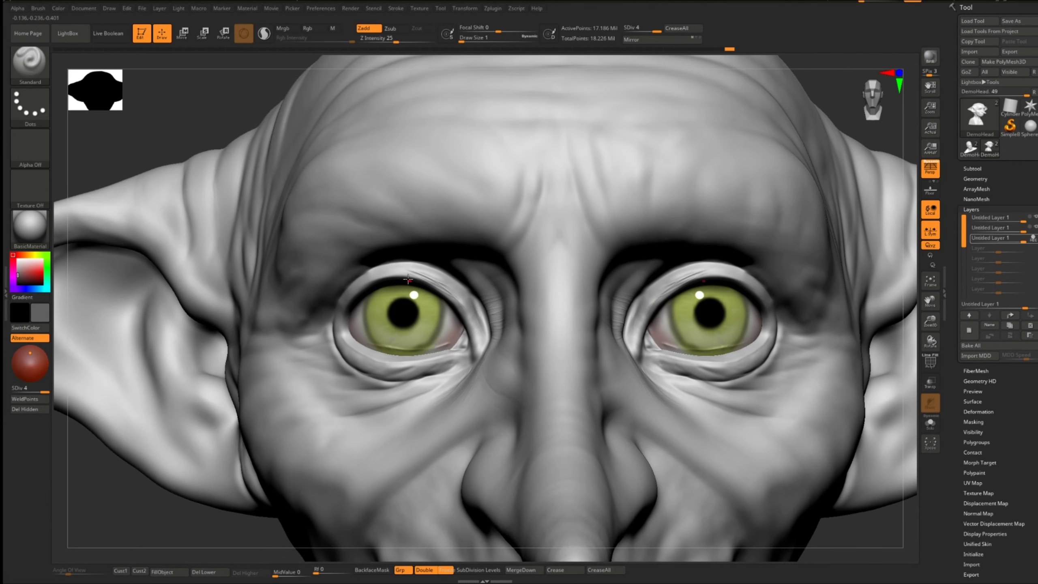
right_click_drag(421, 276, 367, 289)
right_click_drag(462, 278, 463, 295, "shift")
mouse_move(401, 270)
right_mouse_down()
mouse_move(354, 372)
mouse_move(413, 364)
right_mouse_up()
left_click_drag(412, 363, 422, 362)
- Sculpt rows of horizontal skin folds across the chest and collarbones with the Standard brush
mouse_move(552, 345)
right_mouse_down("ctrl")
mouse_move(589, 295)
mouse_move(593, 337)
mouse_move(621, 321)
right_mouse_up("ctrl")
key("s")
left_click(452, 482)
mouse_move(443, 477)
right_mouse_down("ctrl")
mouse_move(477, 447)
mouse_move(449, 444)
right_mouse_up("ctrl")
right_click_drag(380, 408, 369, 395)
mouse_move(307, 318)
right_mouse_down()
mouse_move(327, 305)
mouse_move(196, 375)
right_mouse_up()
left_click_drag(104, 333, 266, 358)
mouse_move(167, 365)
left_mouse_down()
mouse_move(195, 433)
mouse_move(288, 391)
mouse_move(247, 449)
left_mouse_up()
- Lower the head to subdivision level 2, smooth the chest folds and save the project
key("shift+d")
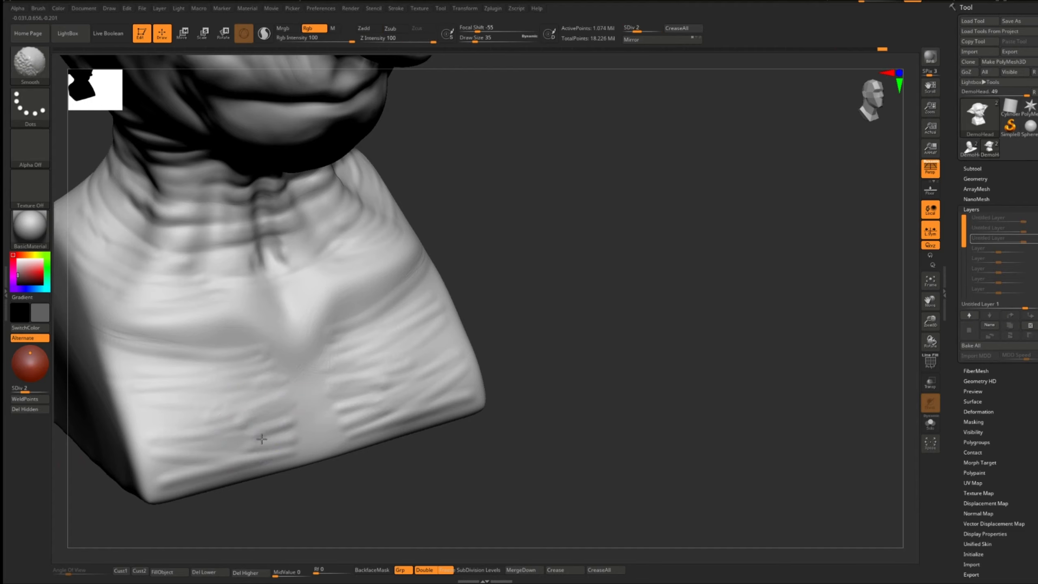
mouse_move(290, 388)
left_mouse_down("shift")
mouse_move(298, 441)
mouse_move(327, 472)
mouse_move(312, 387)
mouse_move(295, 427)
left_mouse_up("shift")
left_click_drag(287, 387, 303, 427, "shift")
right_click_drag(303, 428, 310, 394, "shift")
left_click_drag(305, 390, 145, 359, "shift")
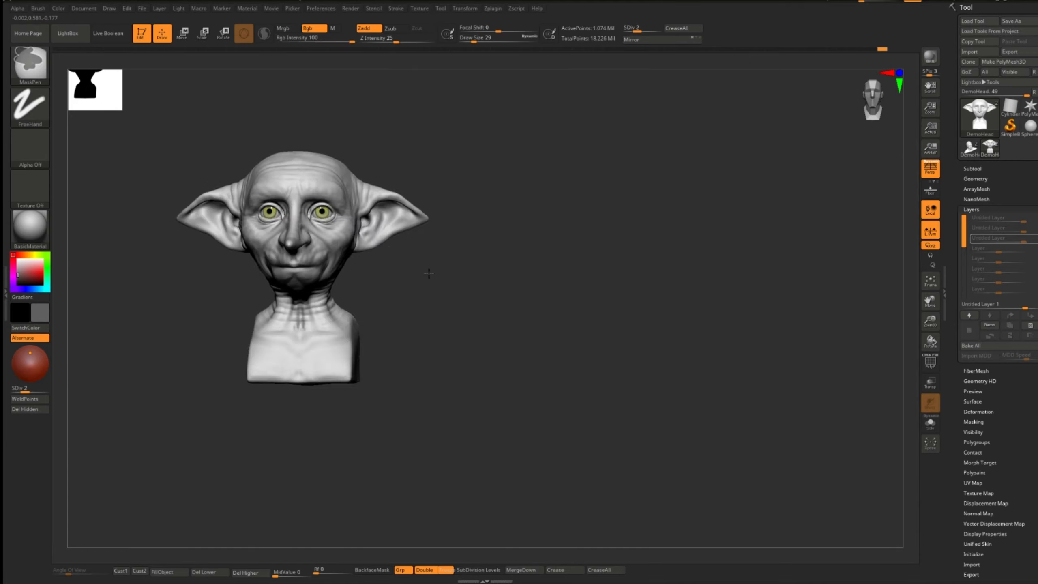
right_click_drag(462, 262, 586, 287, "alt")
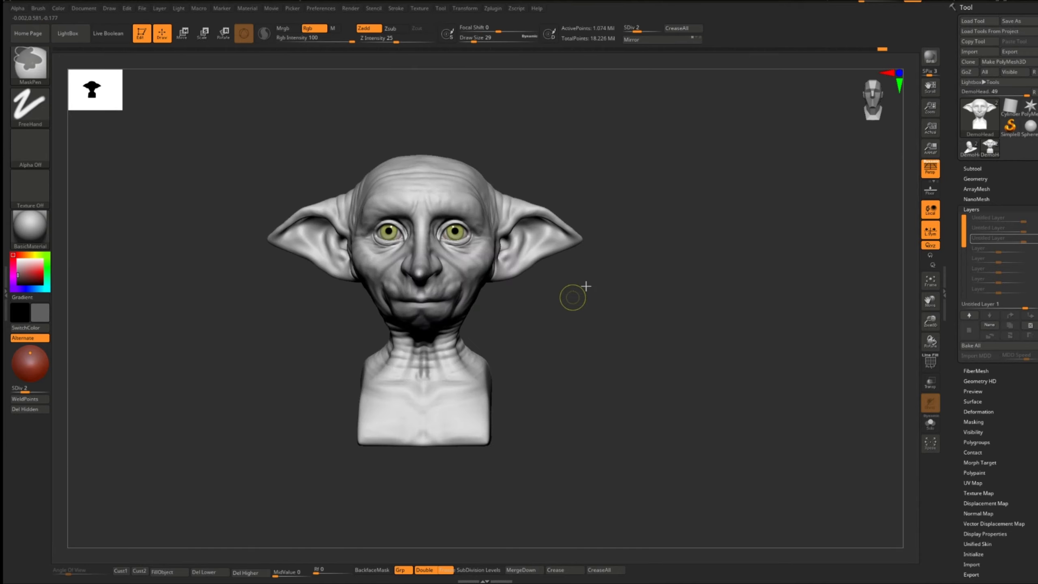
key("ctrl+s")
- Sculpt fine creases and volume on the lower lip with the Standard brush at draw size 9
mouse_move(506, 257)
right_mouse_down("alt")
mouse_move(540, 314)
mouse_move(501, 367)
mouse_move(713, 190)
right_mouse_up("alt")
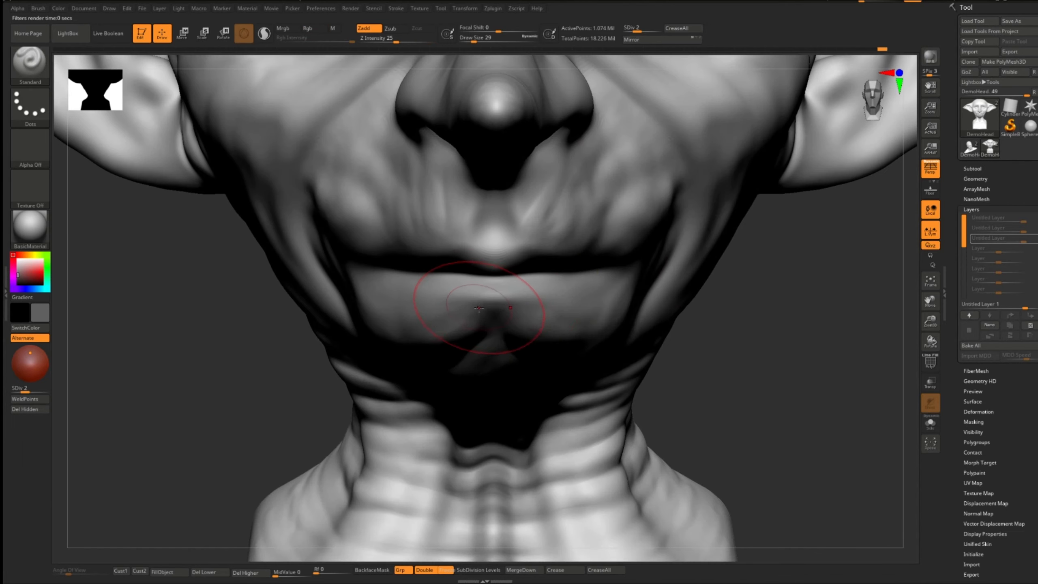
key("b")
key("s")
key("t")
key("s")
left_click(445, 310)
left_click_drag(83, 380, 213, 368)
left_click_drag(431, 288, 404, 284)
left_click_drag(695, 369, 572, 376)
left_click_drag(496, 297, 531, 291)
left_click_drag(777, 347, 614, 348)
left_click_drag(339, 295, 617, 262)
- Shape the upper lip edge and mouth corner at draw size 9, smooth the corner and save the project
left_click_drag(143, 408, 417, 328)
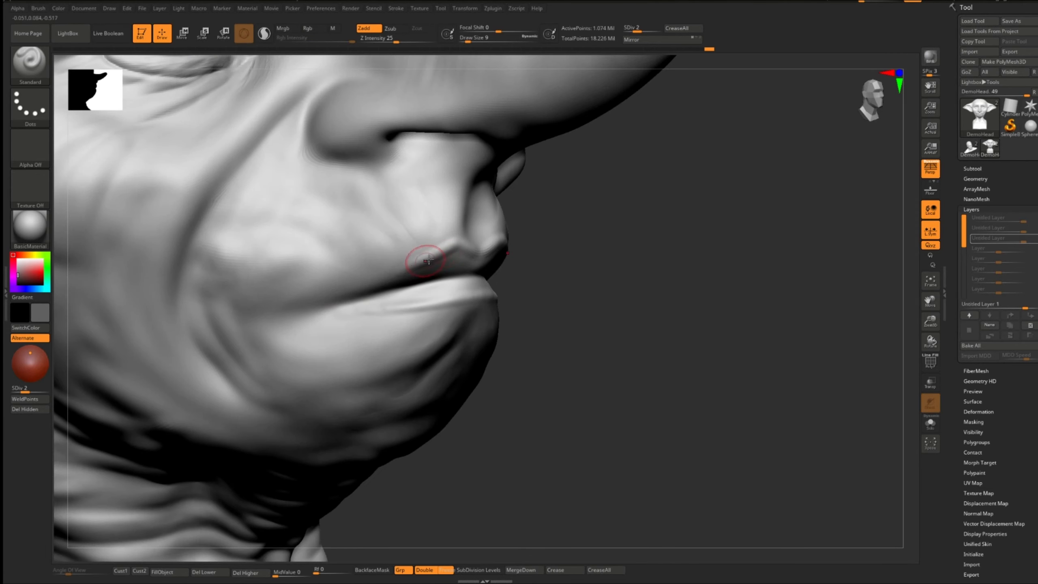
left_click_drag(613, 348, 662, 332)
mouse_move(352, 311)
left_mouse_down()
mouse_move(421, 307)
mouse_move(327, 317)
left_mouse_up()
left_click_drag(327, 317, 351, 313, "shift")
mouse_move(408, 277)
right_mouse_down()
mouse_move(744, 272)
mouse_move(646, 302)
mouse_move(694, 304)
right_mouse_up()
key("ctrl+s")
- Adjust the mouth area with the brush at draw size 31 and undo the last change
key("s")
mouse_move(692, 298)
right_mouse_down("ctrl")
mouse_move(477, 386)
mouse_move(392, 385)
right_mouse_up("ctrl")
key("s")
mouse_move(459, 386)
left_mouse_down()
mouse_move(486, 368)
mouse_move(456, 360)
left_mouse_up()
mouse_move(421, 362)
right_mouse_down()
mouse_move(463, 364)
mouse_move(452, 365)
right_mouse_up()
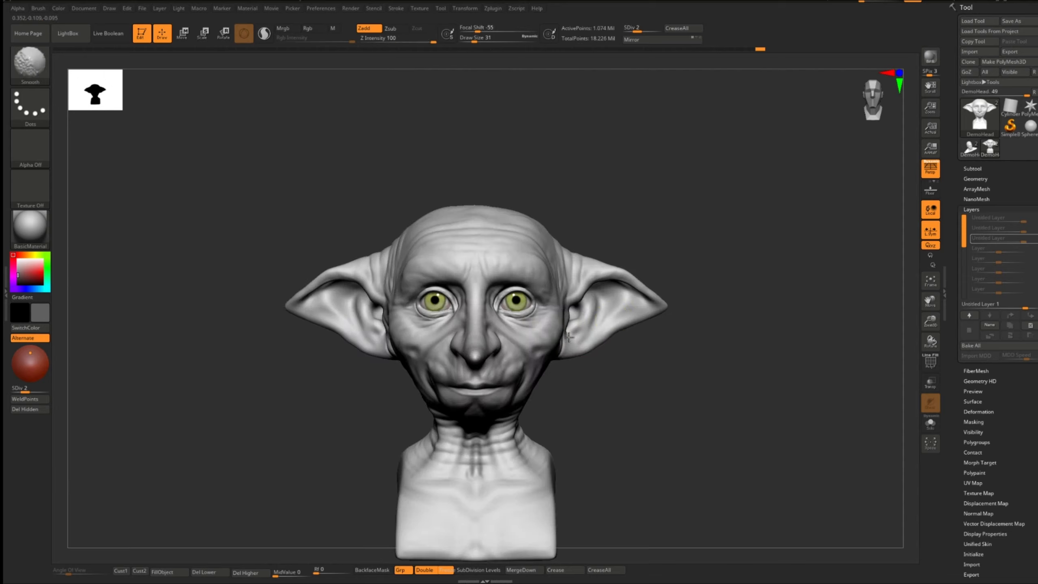
key("ctrl")
mouse_move(626, 312)
right_mouse_down()
mouse_move(511, 324)
mouse_move(507, 370)
mouse_move(613, 327)
mouse_move(605, 261)
right_mouse_up()
mouse_move(606, 262)
right_mouse_down()
mouse_move(543, 286)
mouse_move(679, 308)
mouse_move(609, 381)
right_mouse_up()
key("ctrl+z")
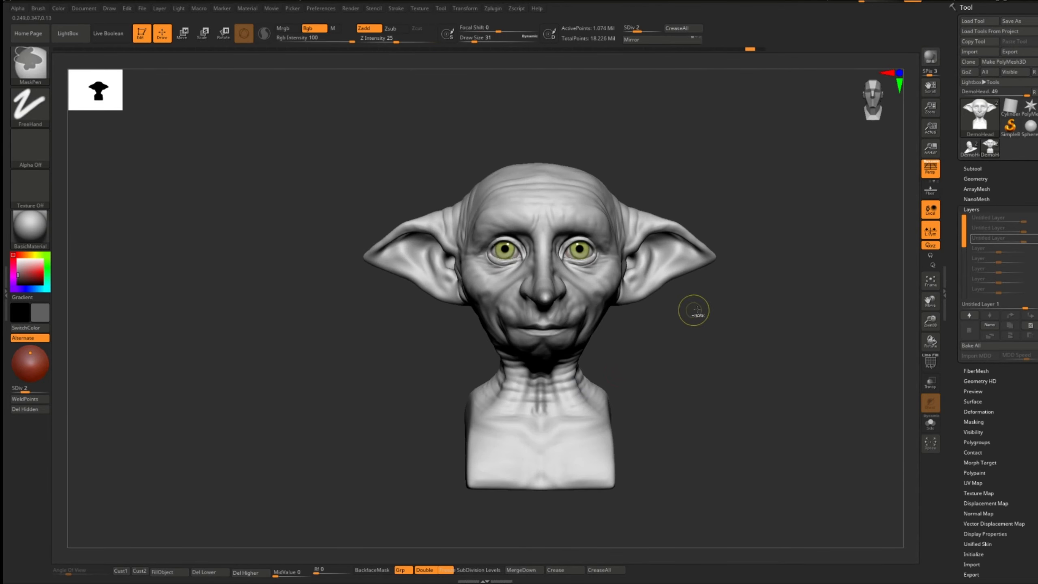
mouse_move(694, 310)
right_mouse_down("ctrl")
mouse_move(546, 175)
mouse_move(482, 192)
mouse_move(606, 211)
mouse_move(695, 261)
right_mouse_up("ctrl")
right_click_drag(695, 262, 659, 233)
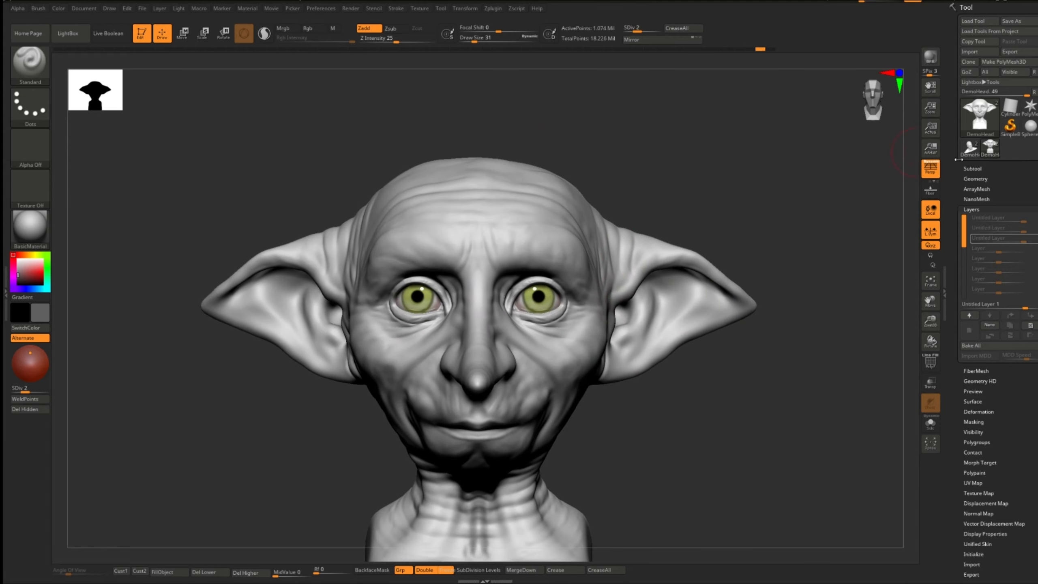
- Load the 25-Skin_pattern brush from the LightBox brush library
key("comma")
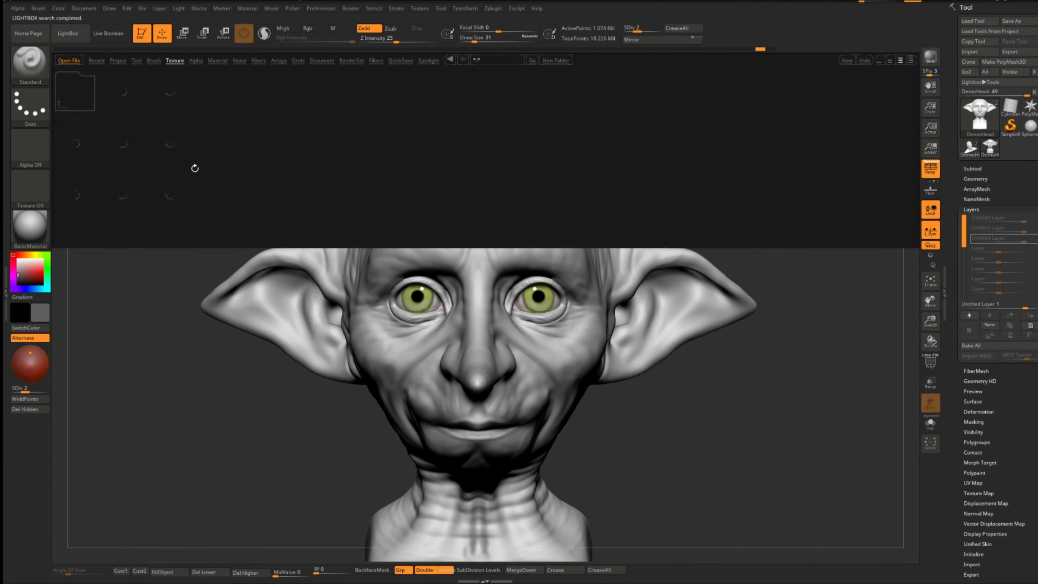
left_click(154, 60)
double_click(602, 144)
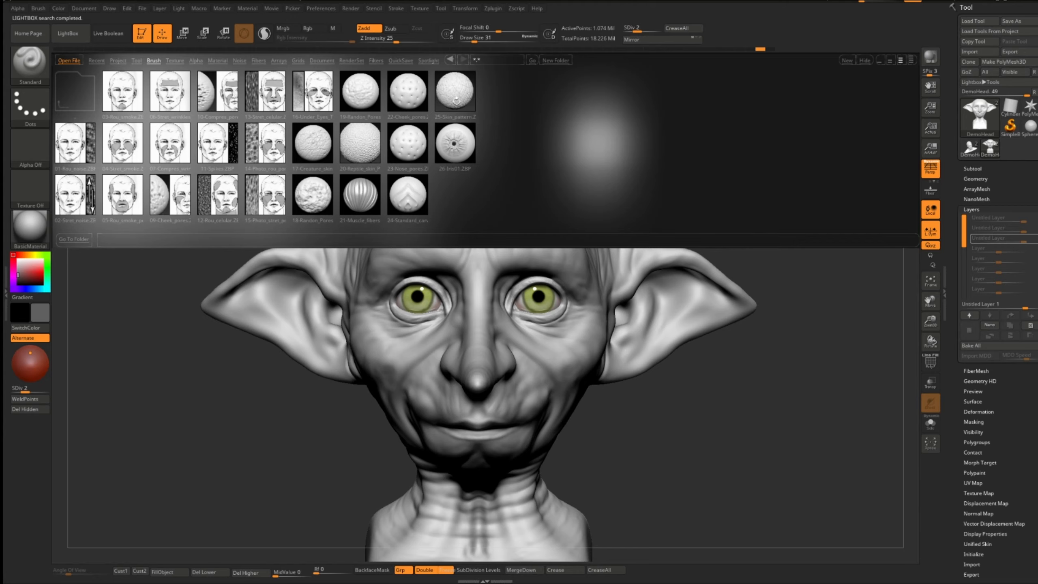
left_click(457, 100)
double_click(460, 102)
- Raise the head to subdivision level 4, add a new layer and name it SKinbase
key("d")
key("d")
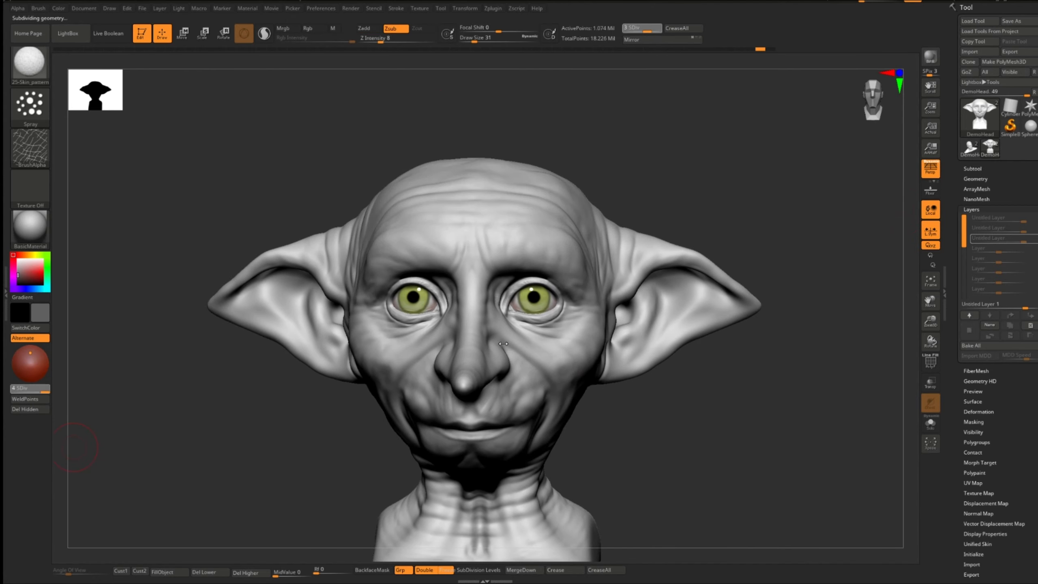
left_click(989, 326)
type("SKinba")
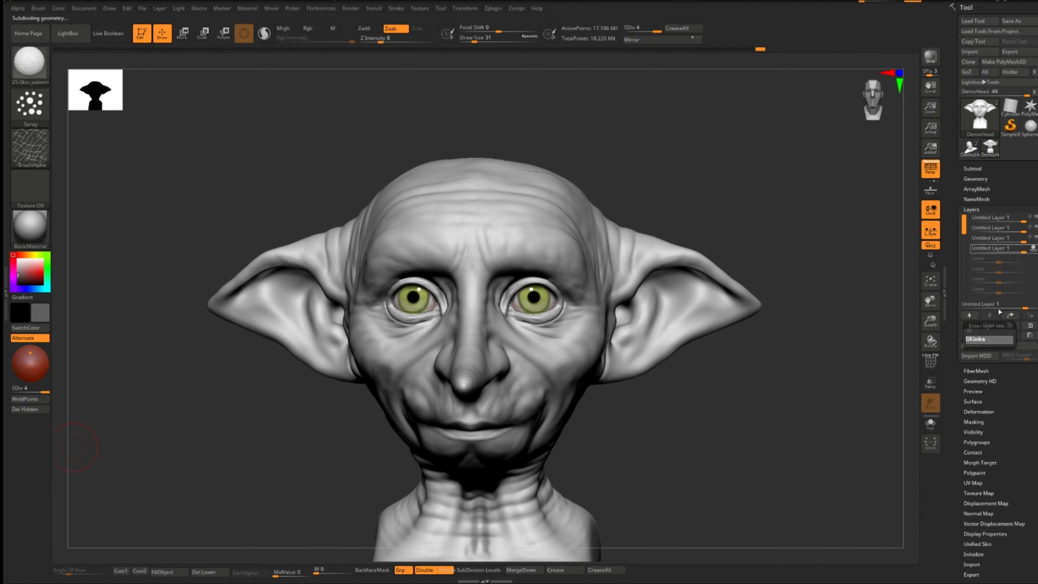
type("se")
key("Return")
- Spray the skin pattern over the cheek and around the eye on the SKinbase layer at draw size 33
mouse_move(777, 388)
left_mouse_down()
mouse_move(772, 434)
mouse_move(838, 393)
left_mouse_up()
left_click_drag(776, 368, 776, 426, "alt")
left_click_drag(475, 42, 471, 42)
left_click_drag(484, 277, 512, 344)
right_click_drag(405, 389, 433, 364, "alt")
mouse_move(434, 363)
left_mouse_down()
mouse_move(360, 315)
mouse_move(305, 324)
left_mouse_up()
key("s")
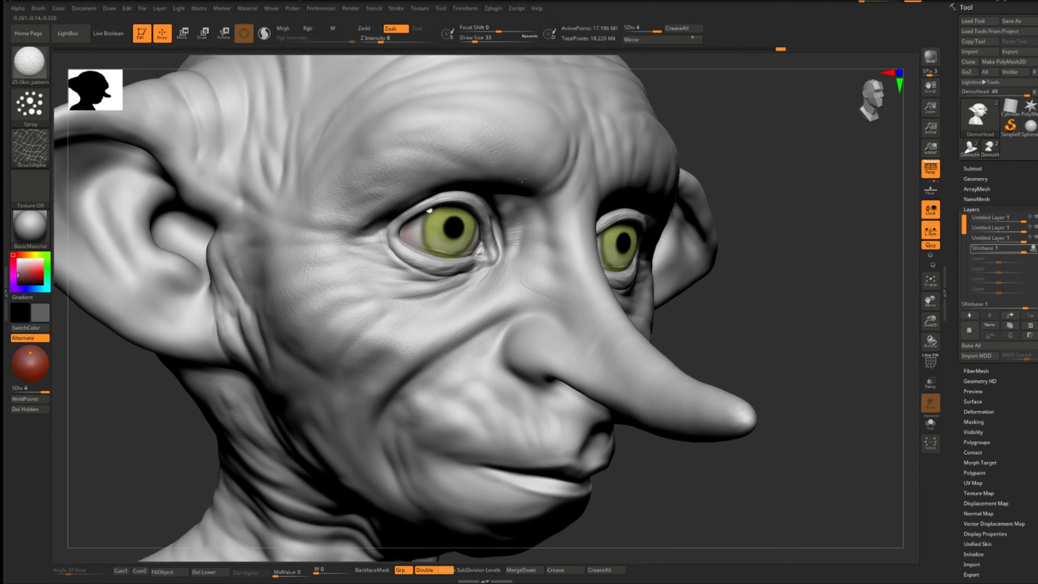
- Spray the skin pattern over the brow, forehead and temple at draw size 25, undoing a stray stroke
left_click_drag(647, 400, 618, 353)
key("[")
left_click_drag(425, 371, 479, 362)
mouse_move(403, 132)
left_mouse_down()
mouse_move(384, 135)
mouse_move(398, 141)
left_mouse_up()
mouse_move(396, 164)
right_mouse_down()
mouse_move(431, 310)
mouse_move(461, 281)
mouse_move(433, 305)
right_mouse_up()
left_click_drag(454, 295, 538, 305)
key("ctrl+z")
key("s")
left_click_drag(390, 327, 385, 327)
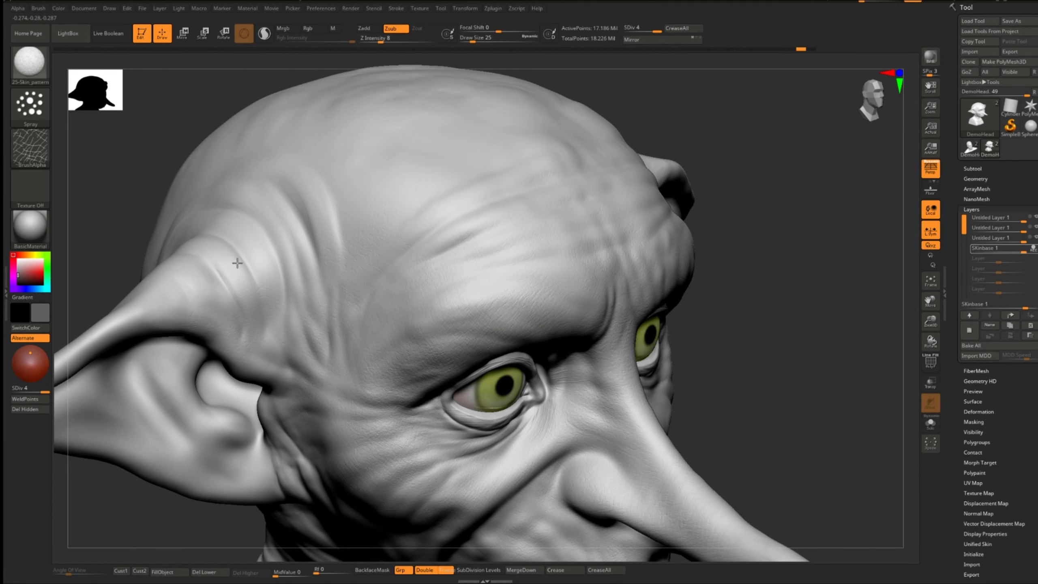
- Spray the skin pattern over the lower cheek, lips, chin and jaw at draw size 25
right_click_drag(461, 327, 507, 98, "alt")
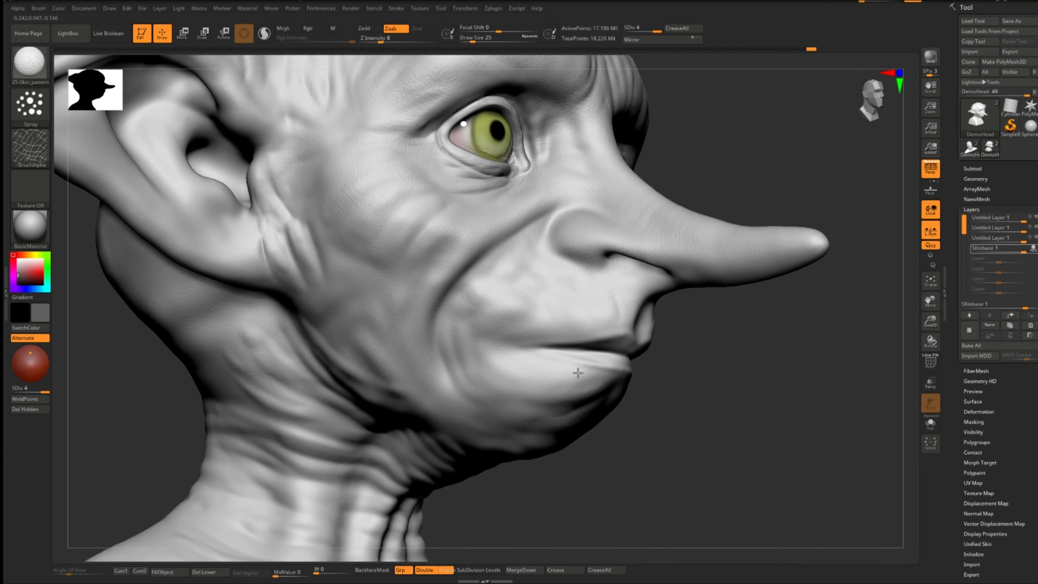
right_click_drag(494, 429, 413, 403)
left_click_drag(650, 346, 662, 339)
right_click_drag(662, 338, 743, 331)
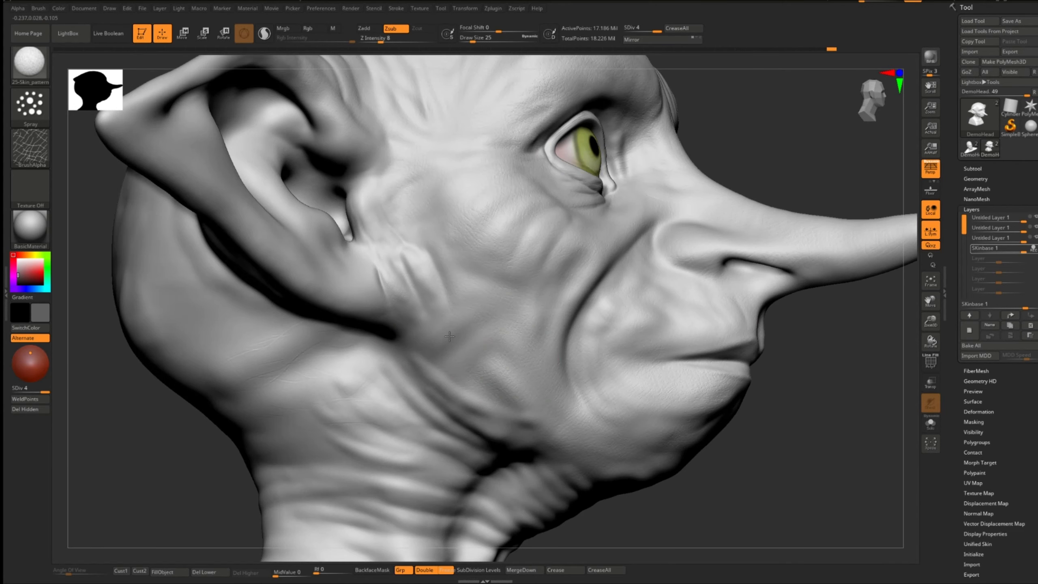
key("ctrl+z")
- Spray the skin pattern over the ears, the back of the head and the neck at draw size 25
right_click_drag(339, 146, 391, 279)
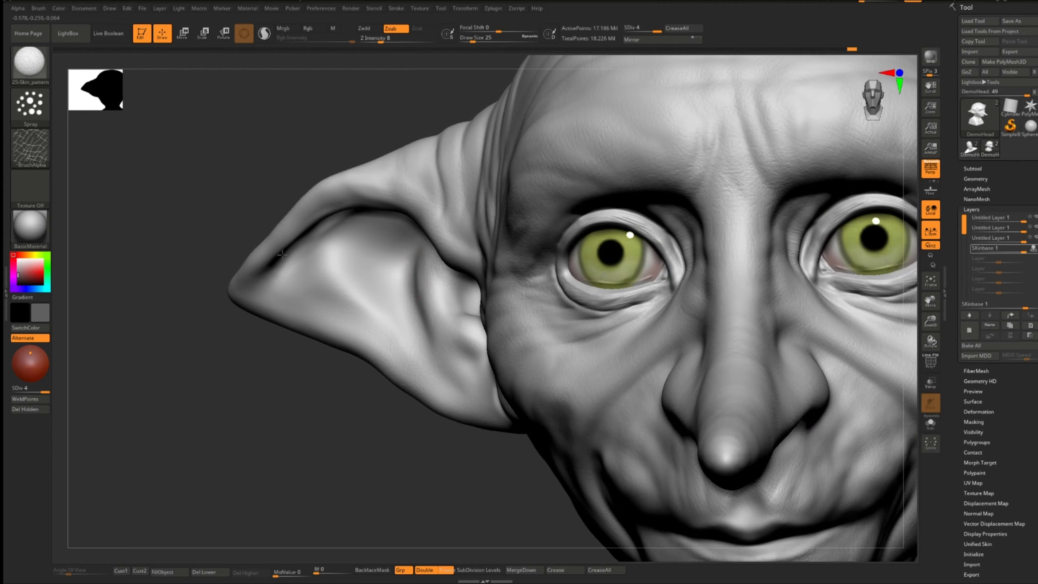
right_click_drag(333, 211, 275, 200)
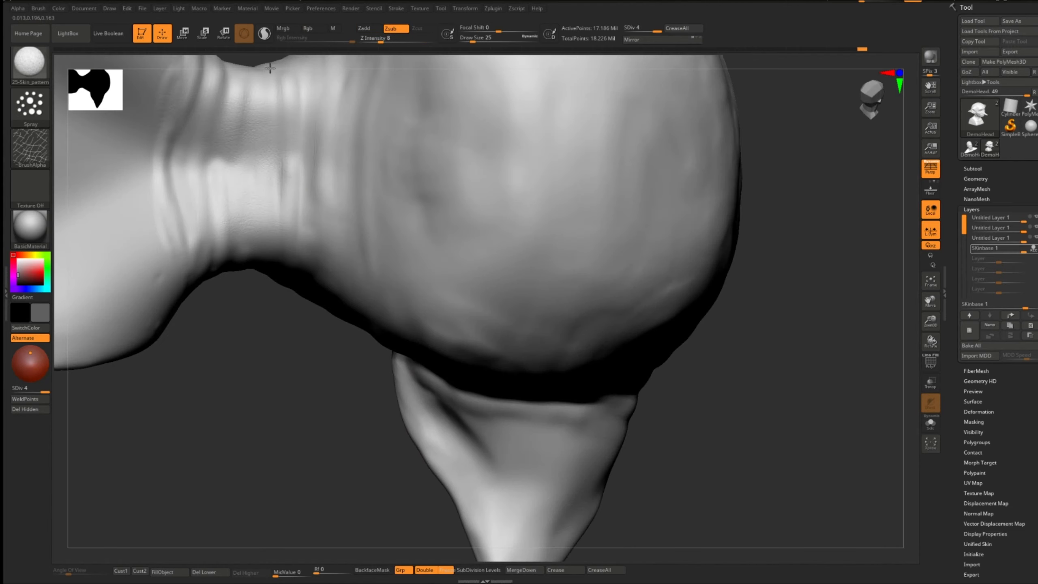
right_click_drag(416, 252, 447, 373)
mouse_move(523, 322)
right_mouse_down()
mouse_move(639, 308)
mouse_move(552, 297)
mouse_move(579, 308)
right_mouse_up()
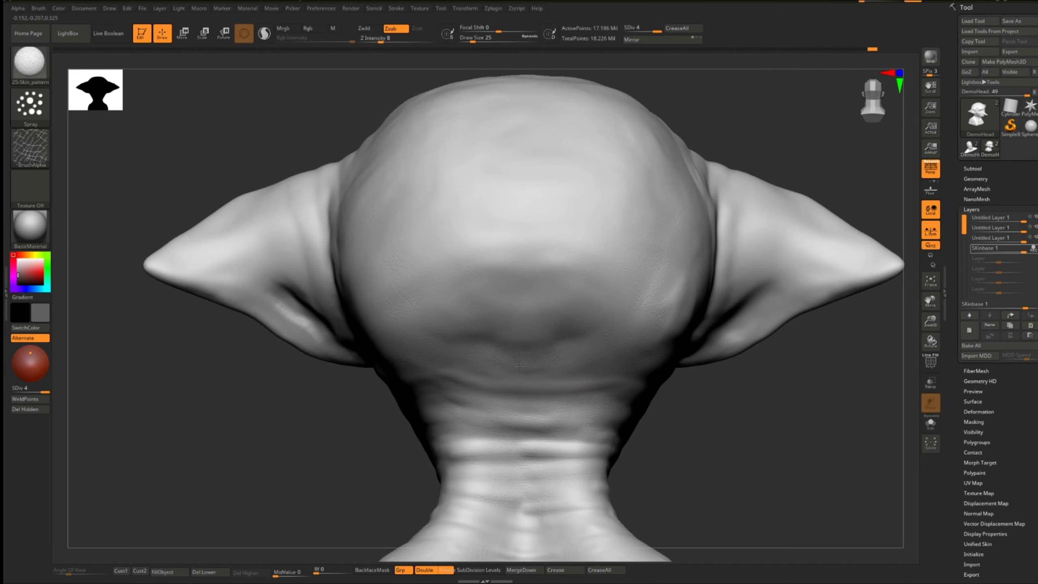
right_click_drag(514, 486, 427, 449)
mouse_move(452, 374)
right_mouse_down()
mouse_move(511, 360)
mouse_move(440, 325)
right_mouse_up()
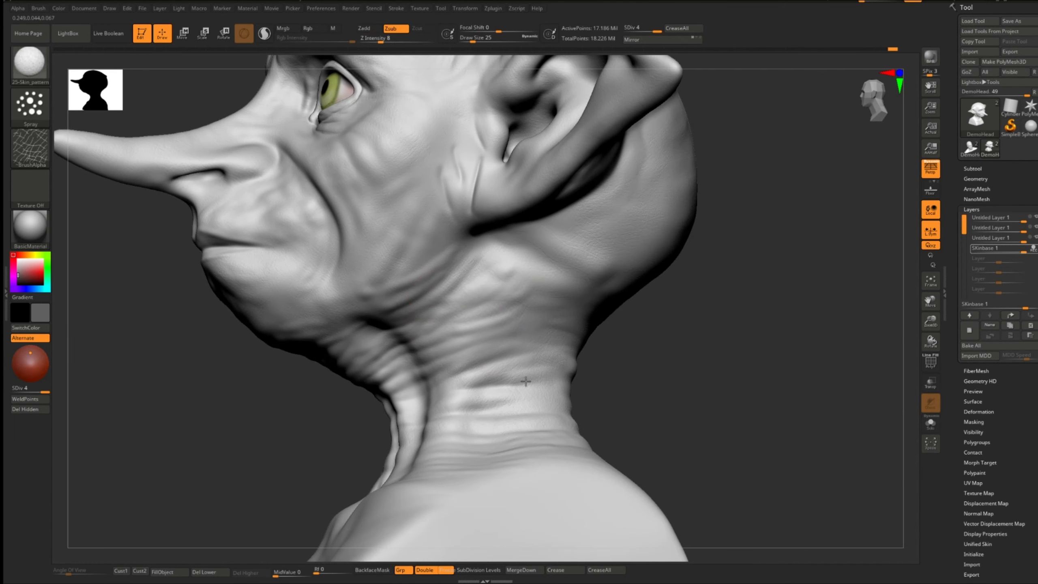
mouse_move(449, 291)
right_mouse_down()
mouse_move(319, 206)
mouse_move(535, 321)
mouse_move(304, 191)
mouse_move(336, 222)
right_mouse_up()
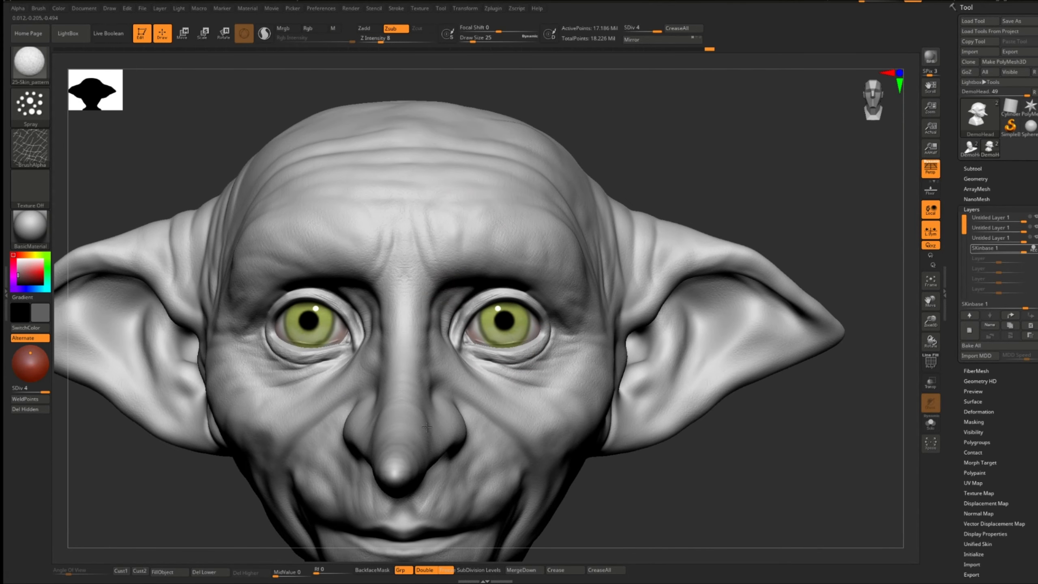
- Smooth the sprayed skin pattern around the nose and brow at draw size 25
mouse_move(467, 424)
right_mouse_down()
mouse_move(519, 371)
mouse_move(285, 285)
mouse_move(690, 332)
mouse_move(336, 359)
right_mouse_up()
key("shift")
left_click_drag(361, 334, 377, 341, "shift")
left_click_drag(585, 422, 559, 446, "shift")
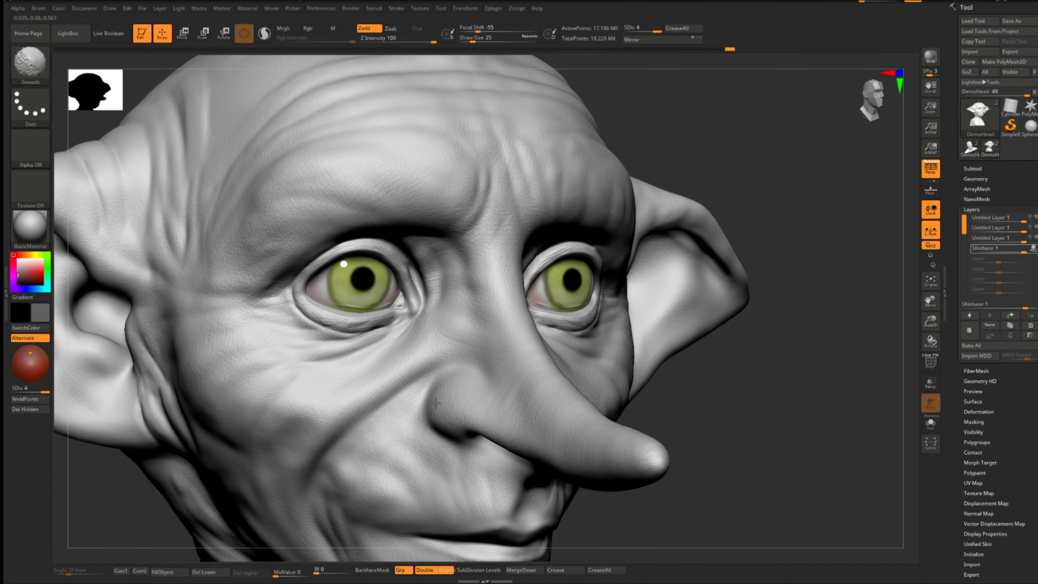
right_click_drag(469, 417, 466, 394)
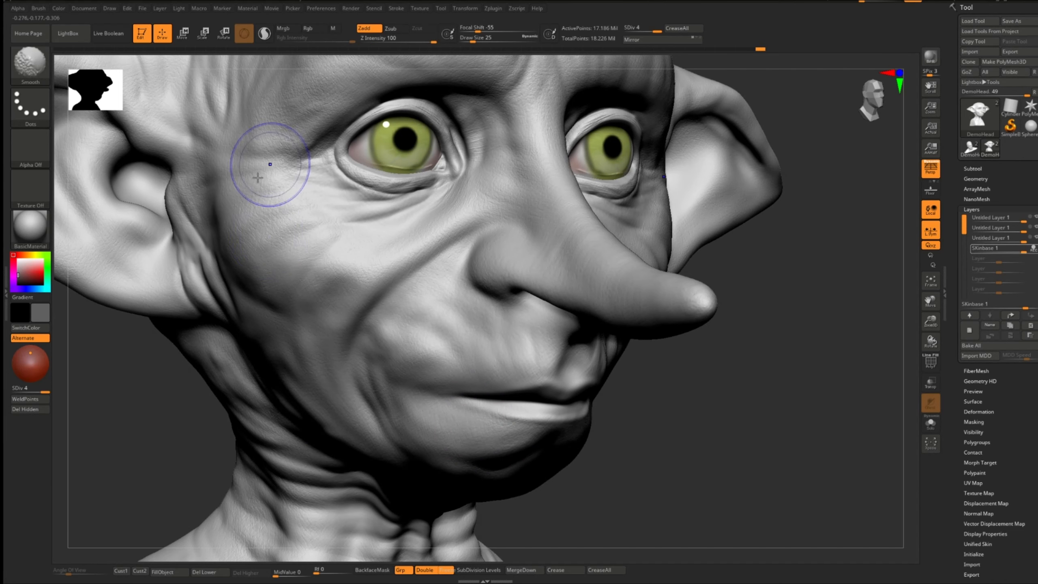
right_click_drag(297, 208, 383, 240)
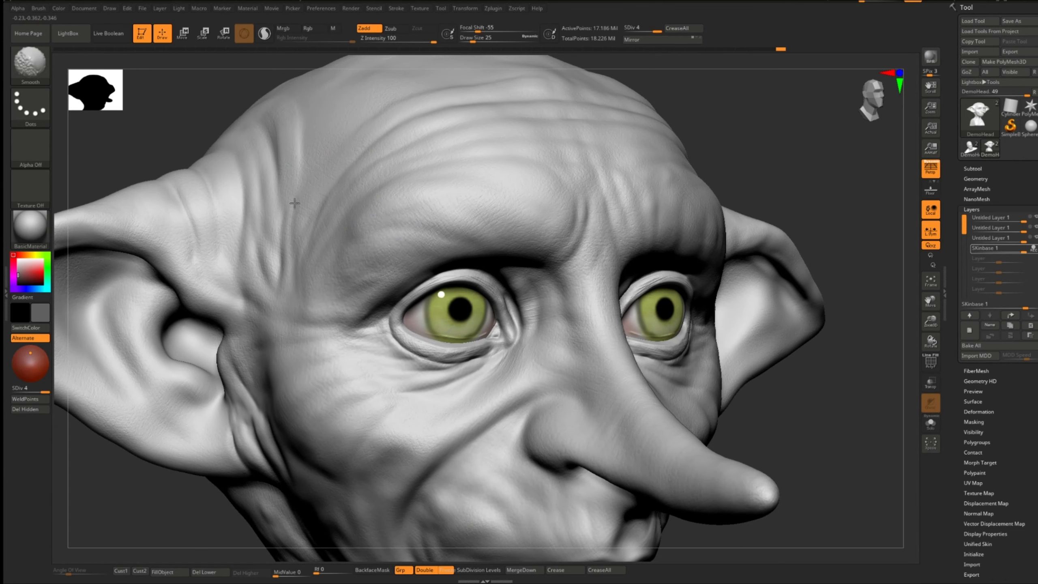
left_click_drag(557, 247, 594, 96, "shift")
- Smooth the back of the head at subdivision level 2 with an enlarged brush, and return to level 4
right_click_drag(770, 301, 536, 367, "ctrl")
key("bracketright")
mouse_move(453, 407)
right_mouse_down()
mouse_move(433, 394)
mouse_move(424, 253)
right_mouse_up()
key("bracketright")
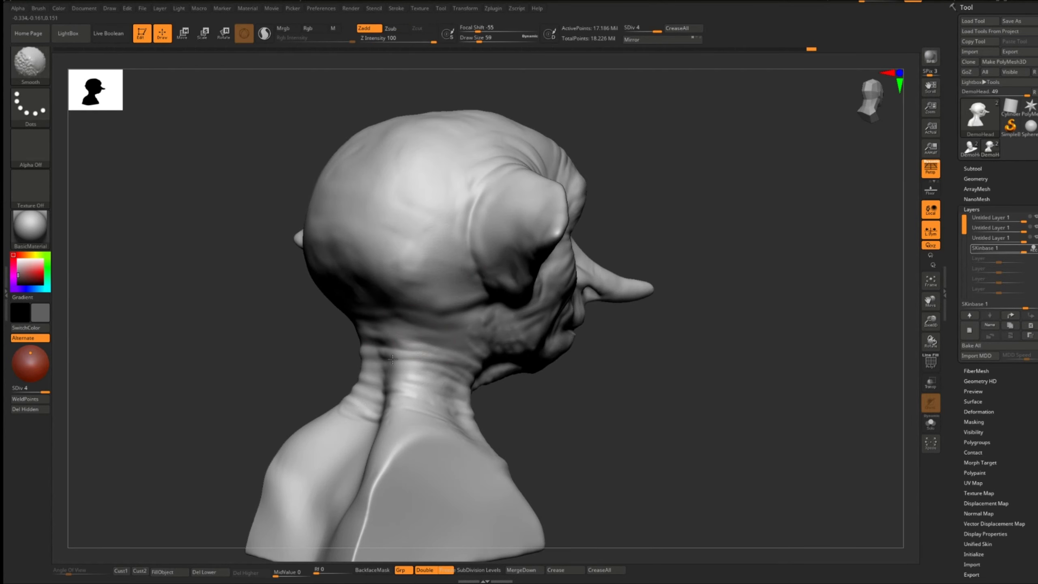
right_click_drag(489, 285, 526, 272, "ctrl")
left_click(25, 391)
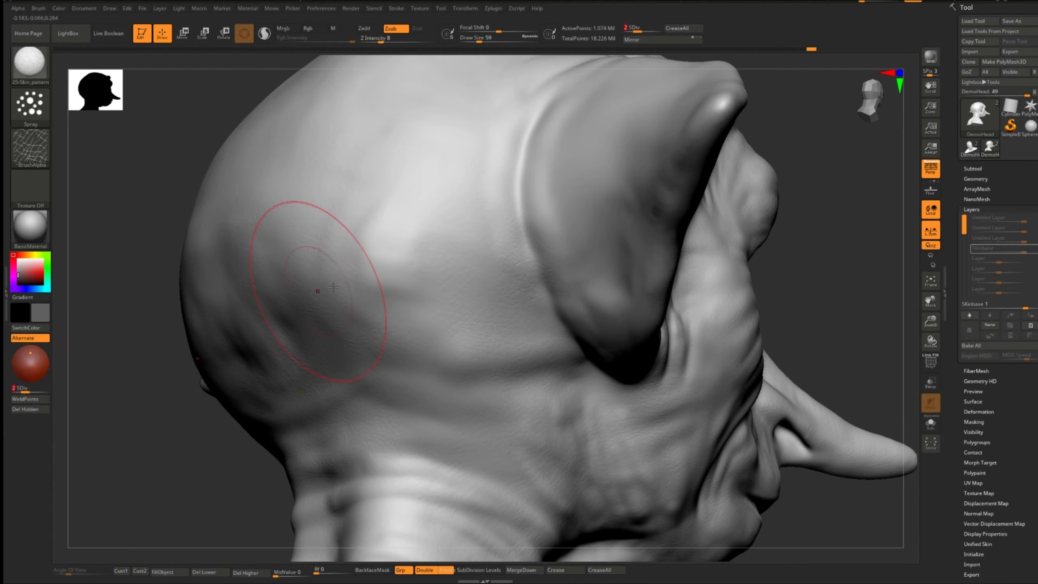
key("bracketleft")
left_click_drag(319, 282, 367, 248, "shift")
left_click(41, 389)
- Load the cellular forehead skin brush numbered 13 from the brush library
mouse_move(348, 328)
right_mouse_down()
mouse_move(439, 339)
mouse_move(324, 367)
mouse_move(316, 312)
right_mouse_up()
right_click_drag(632, 242, 605, 245, "shift")
right_click_drag(605, 245, 736, 156, "alt")
right_click_drag(735, 155, 736, 262, "ctrl")
left_click(68, 34)
double_click(276, 93)
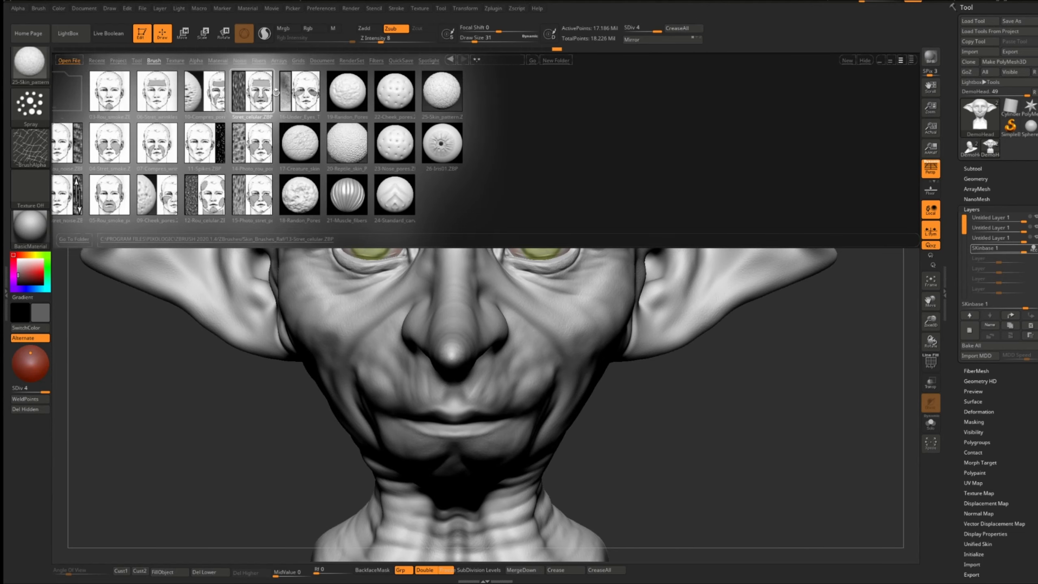
right_click_drag(519, 158, 470, 237)
left_click_drag(425, 230, 454, 270)
key("ctrl+z")
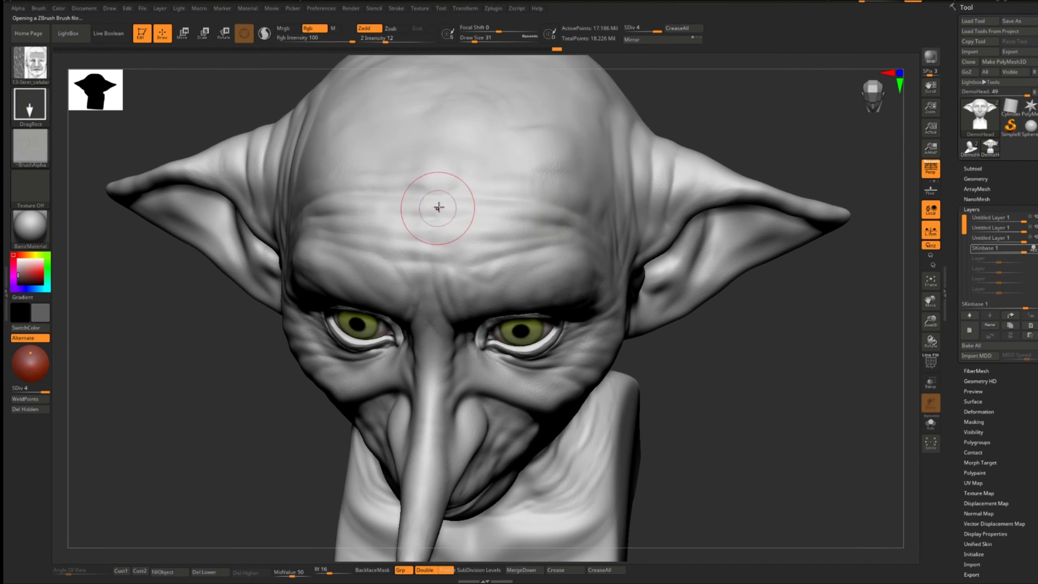
- Reduce the draw size to 18 and add a new layer named Details
right_click_drag(437, 212, 428, 262, "ctrl")
key("s")
left_click_drag(428, 263, 424, 263)
left_click(989, 326)
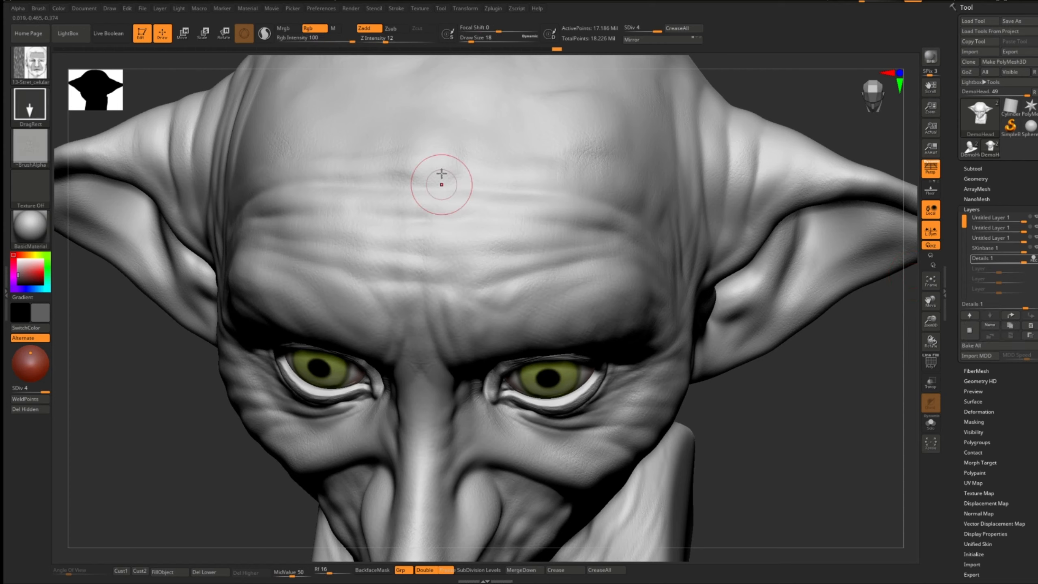
left_click(979, 412)
left_click(33, 390)
left_click_drag(32, 391, 25, 390)
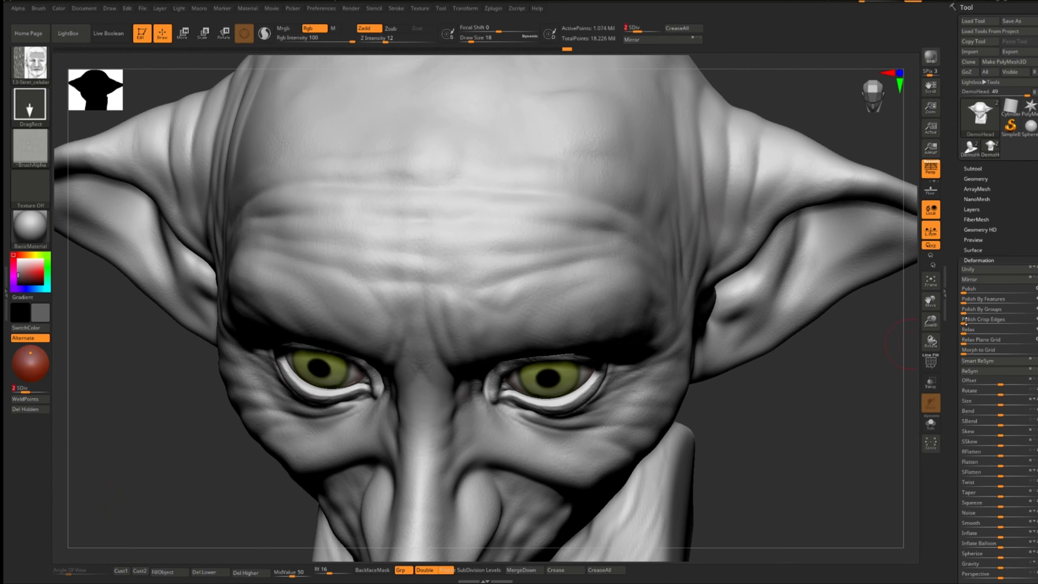
left_click_drag(1005, 254, 1005, 196)
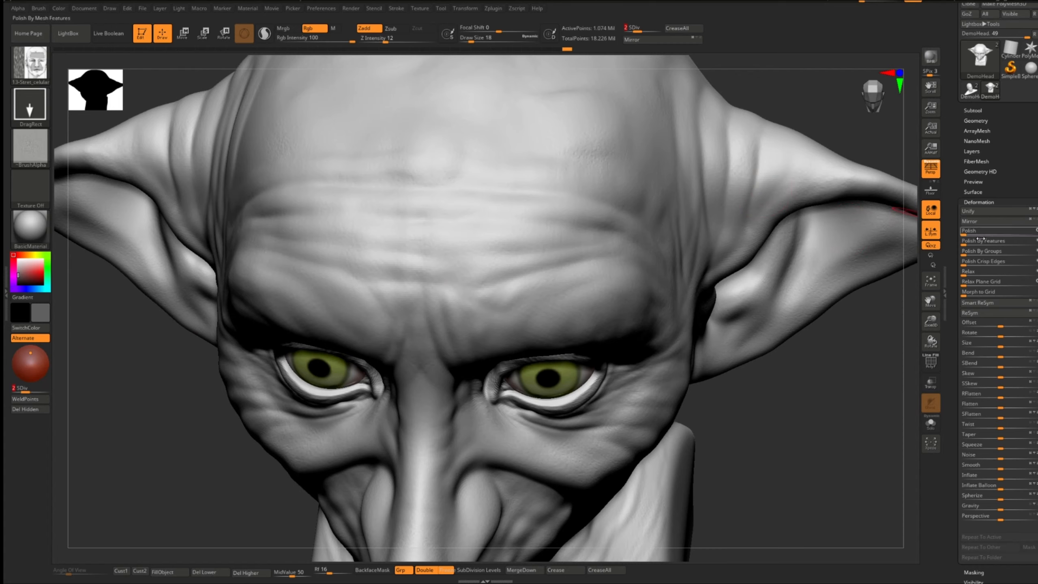
left_click(979, 202)
left_click(980, 253)
left_click_drag(990, 244, 990, 294)
left_click(973, 200)
left_click_drag(25, 392, 125, 367)
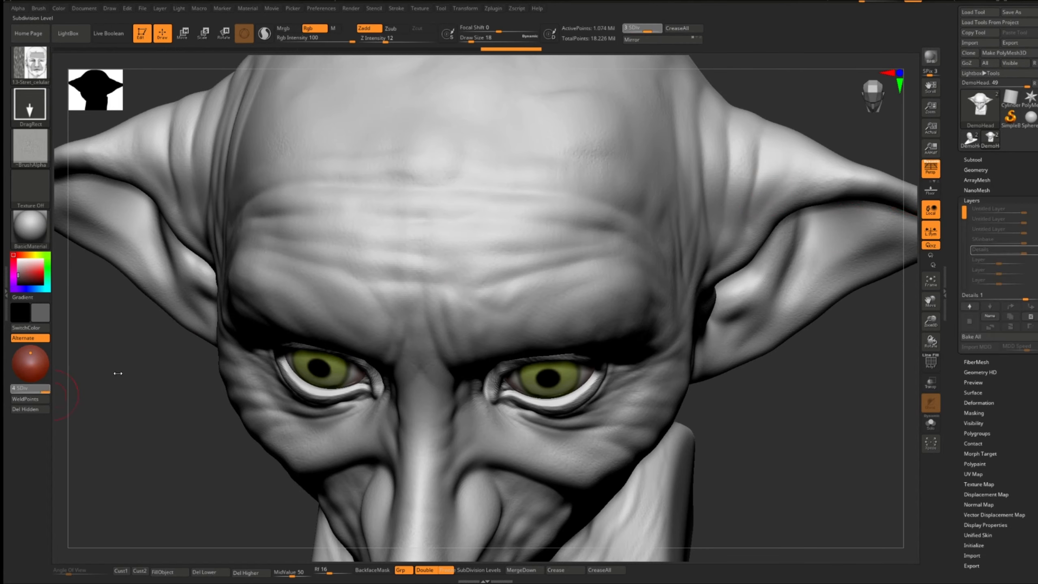
- Try stamping the cellular skin pattern across the forehead and brow at Z intensity 12
left_click_drag(446, 258, 561, 259)
right_click_drag(560, 259, 662, 241)
left_click_drag(391, 244, 466, 245)
right_click_drag(613, 253, 450, 257)
left_click_drag(448, 248, 507, 226)
key("ctrl+z")
key("ctrl+z")
key("ctrl+z")
key("ctrl+z")
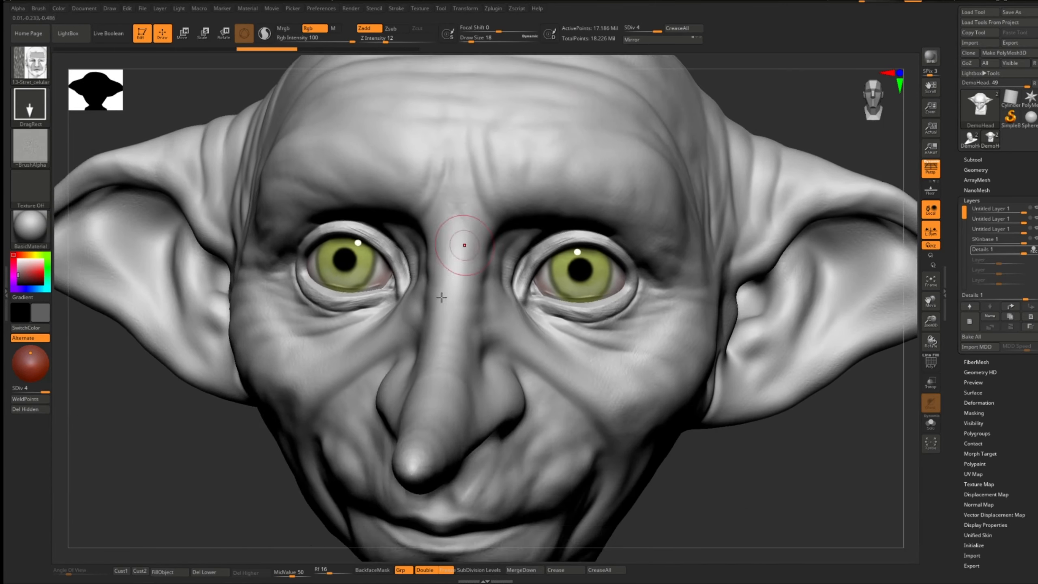
- Lower the brush's Z intensity, test it on the cheek beside the nose, and turn off Rgb painting
left_click_drag(213, 417, 360, 339)
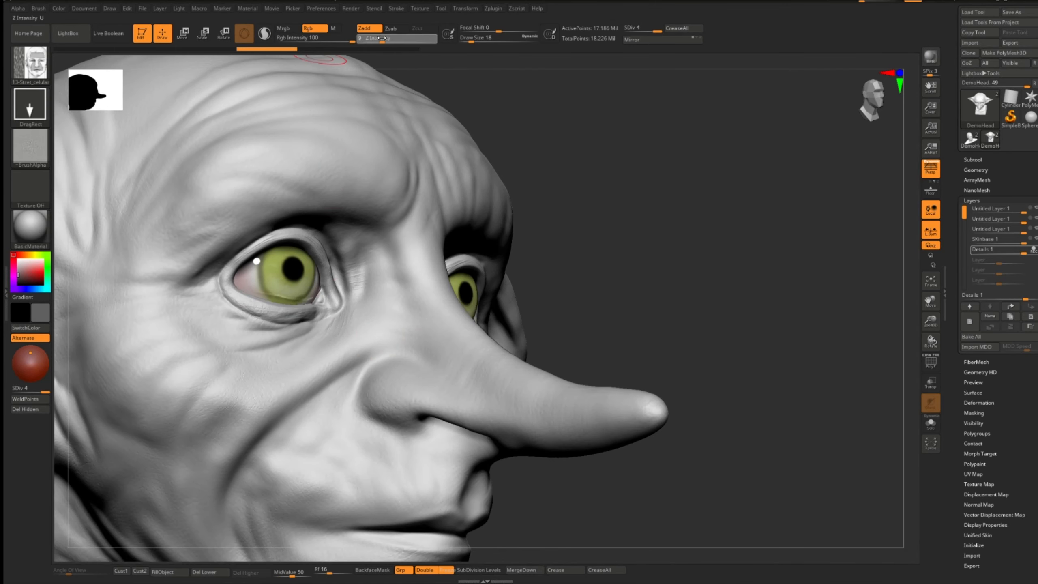
left_click_drag(385, 40, 378, 40)
left_click_drag(354, 361, 364, 362)
mouse_move(402, 329)
right_mouse_down("alt")
mouse_move(480, 287)
mouse_move(462, 319)
right_mouse_up("alt")
key("ctrl+z")
key("ctrl+z")
left_click(314, 29)
- Try stamping the cellular skin pattern beside the nose and on the forehead at Z intensity 7
left_click_drag(417, 354, 425, 366)
left_click_drag(403, 327, 410, 339)
mouse_move(462, 237)
right_mouse_down()
mouse_move(363, 208)
mouse_move(322, 237)
right_mouse_up()
right_click_drag(352, 204, 339, 347, "alt")
left_click_drag(378, 40, 380, 40)
left_click_drag(409, 319, 414, 322)
right_click_drag(408, 319, 438, 381)
left_click_drag(378, 303, 460, 287)
left_click_drag(256, 328, 348, 307)
key("ctrl+z")
key("ctrl+z")
key("ctrl+z")
key("ctrl+z")
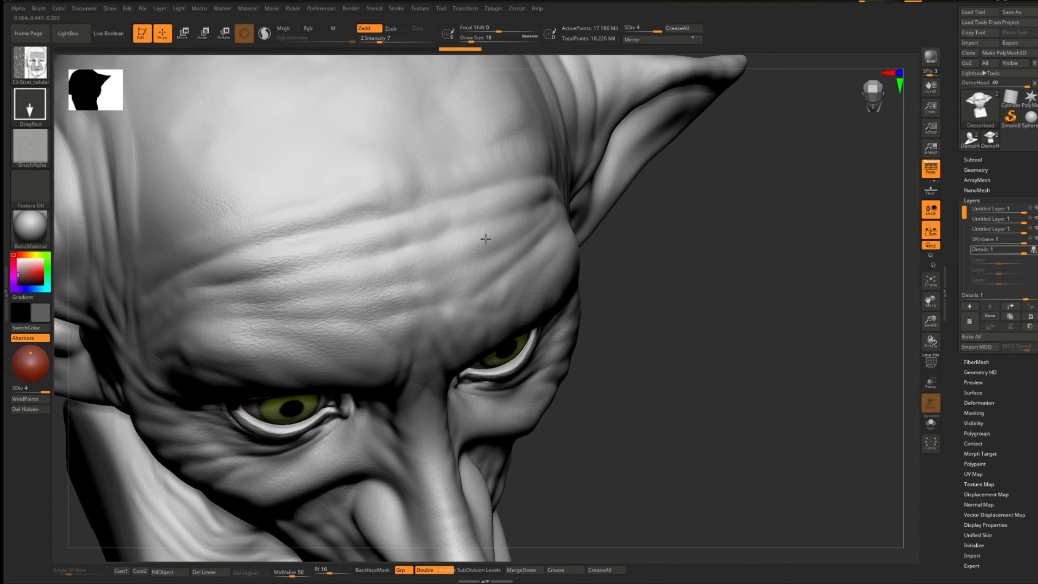
- Redo the forehead stamps, then undo the cellular stamps again
key("ctrl+shift+z")
key("ctrl+shift+z")
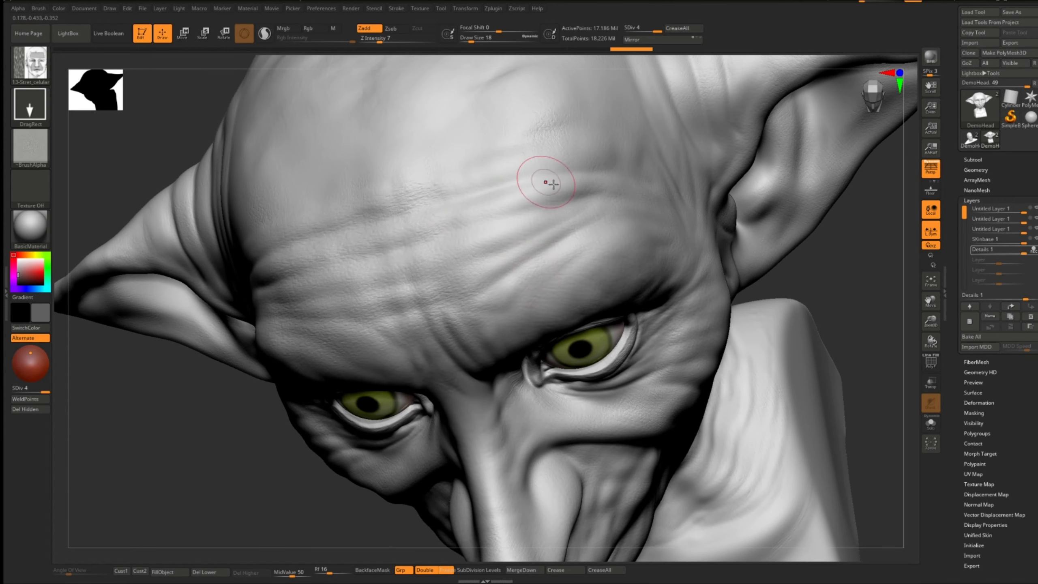
key("ctrl+shift+z")
key("ctrl+shift+z")
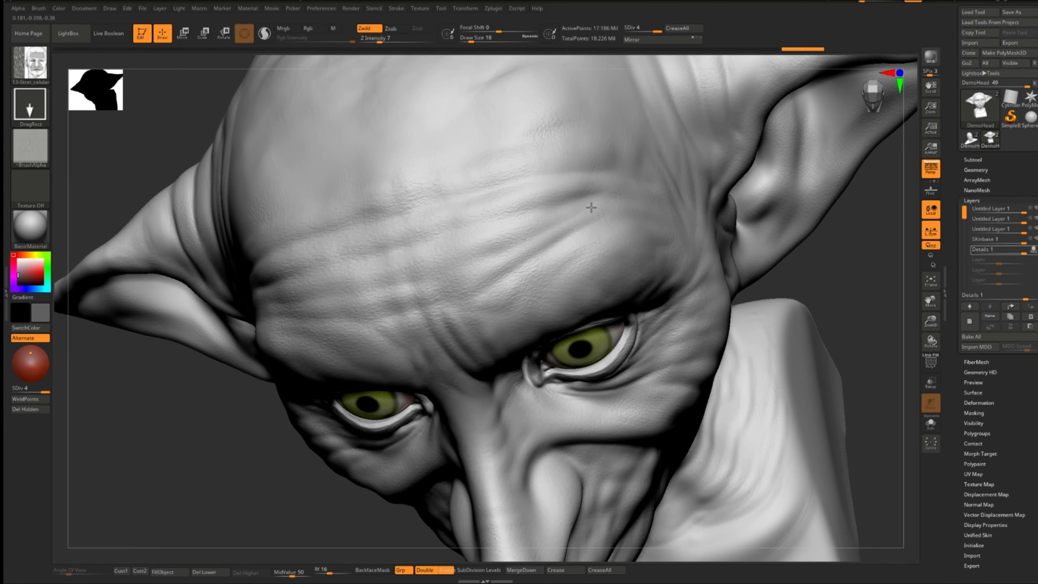
key("ctrl+z")
key("ctrl+z")
key("ctrl+z")
key("ctrl+z")
key("ctrl+z")
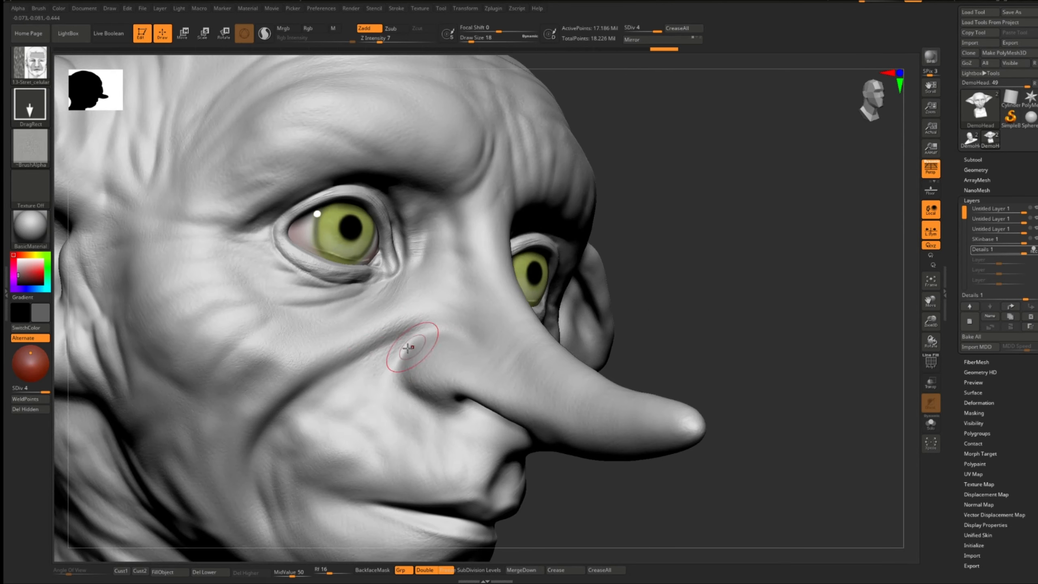
- Stamp the cellular skin pattern beside the nose, above the lip and around the mouth corner at Z intensity 7
left_click_drag(379, 356, 365, 383)
key("ctrl+shift+z")
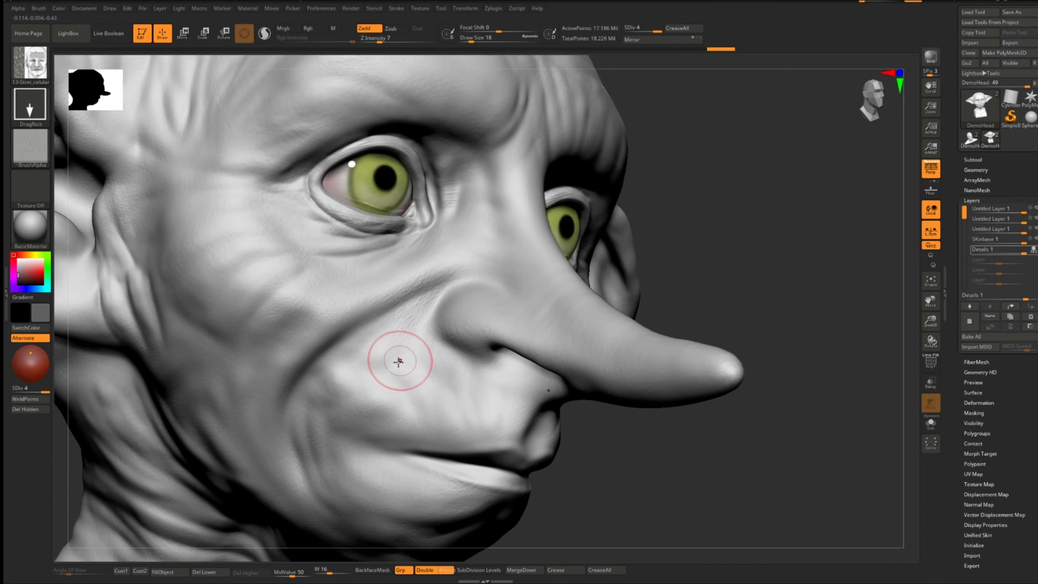
key("ctrl+shift+z")
left_click_drag(351, 381, 364, 402)
mouse_move(456, 391)
left_mouse_down()
mouse_move(464, 413)
mouse_move(450, 439)
left_mouse_up()
left_click_drag(425, 426, 423, 454)
left_click_drag(372, 479, 386, 491)
- Stamp the cellular skin pattern over the cheek, smile line and mouth corner at Z intensity 10
right_click_drag(490, 375, 544, 313, "alt")
left_click(383, 41)
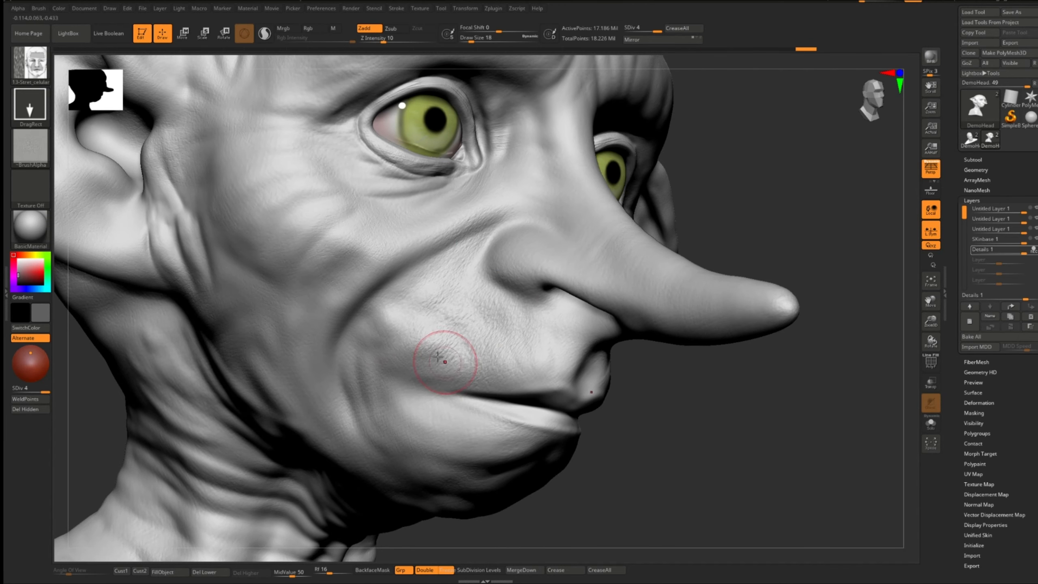
left_click_drag(375, 293, 368, 304)
left_click_drag(347, 278, 309, 327)
left_click_drag(415, 229, 359, 281)
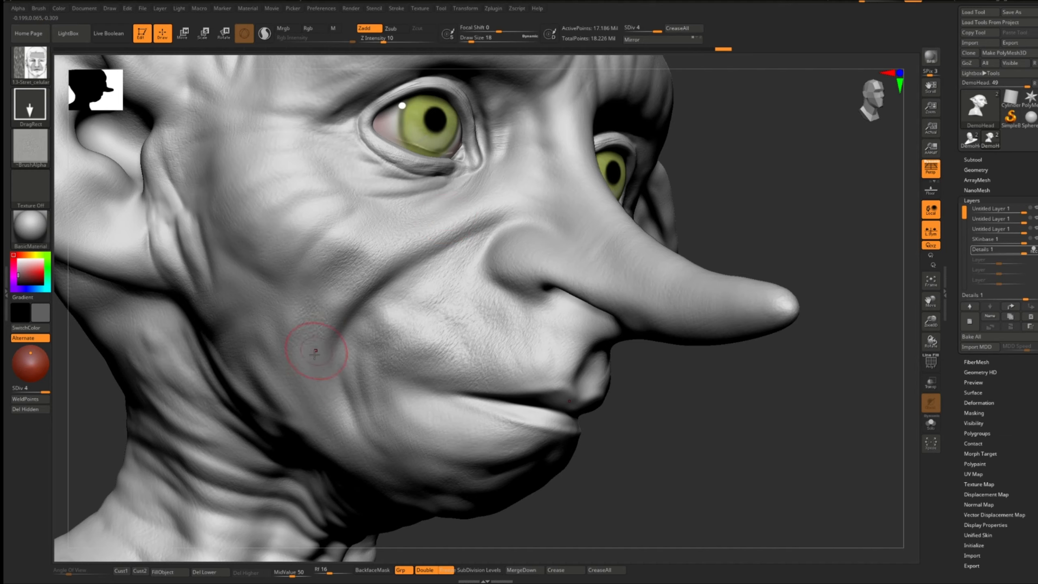
left_click_drag(378, 408, 392, 453)
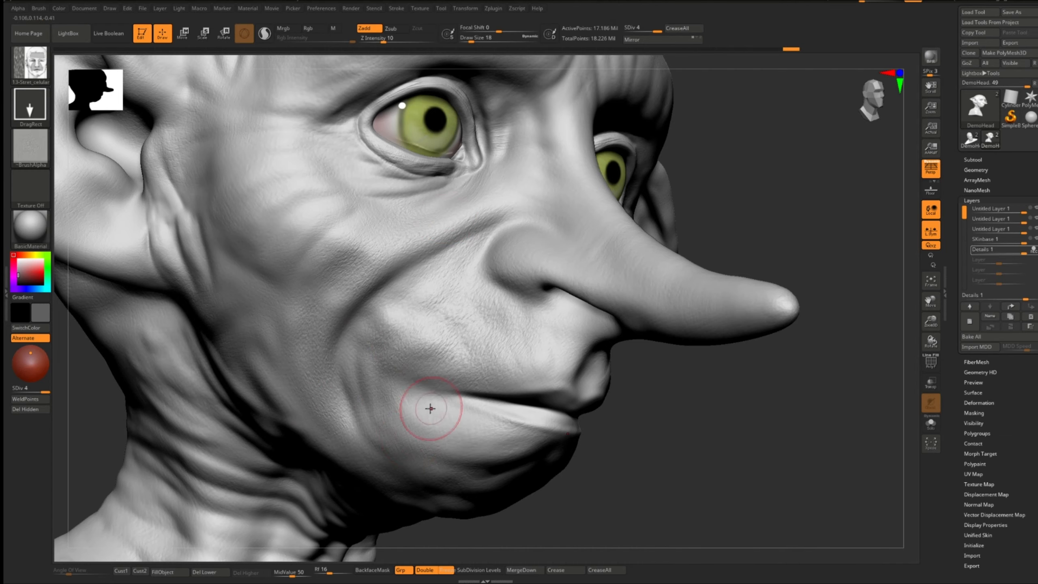
- Stamp the cellular skin pattern over the lower lip, chin and jaw at Z intensity 10
right_click_drag(454, 463, 443, 275)
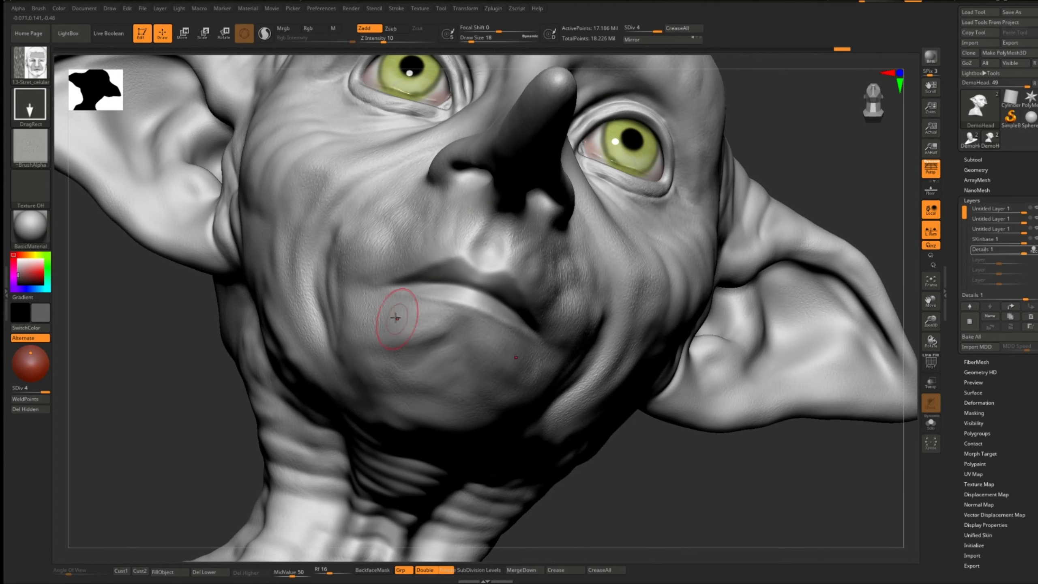
right_click_drag(465, 352, 353, 376)
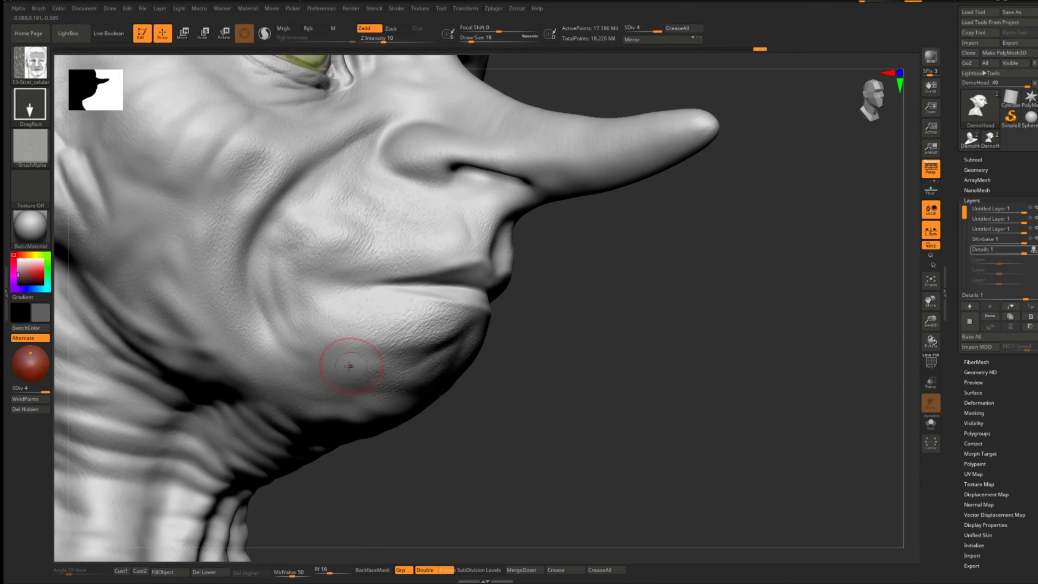
left_click_drag(489, 281, 492, 304)
mouse_move(491, 230)
right_mouse_down("alt")
mouse_move(496, 294)
mouse_move(690, 292)
mouse_move(453, 271)
mouse_move(498, 266)
right_mouse_up("alt")
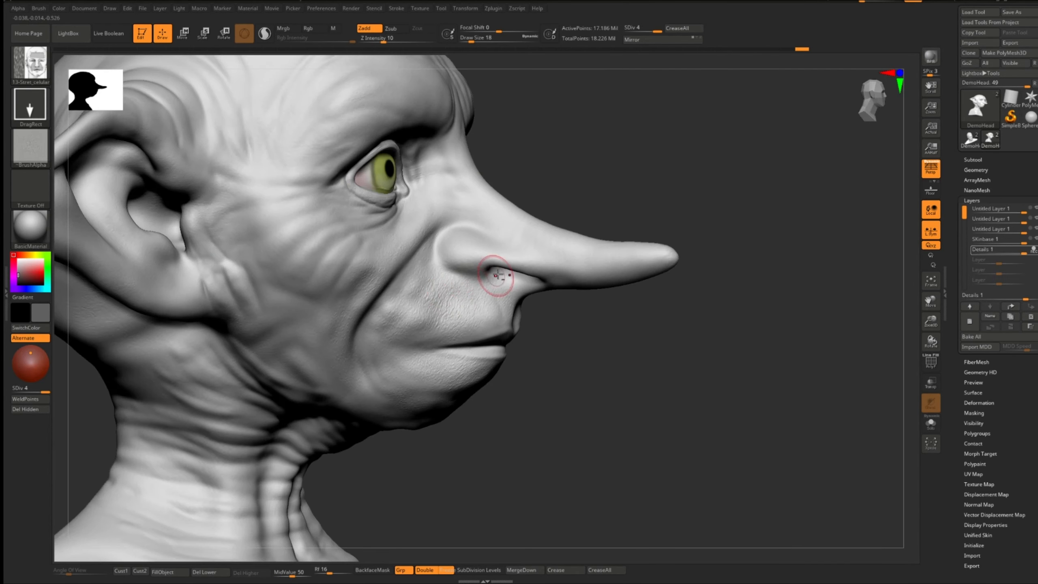
right_click_drag(285, 358, 355, 283)
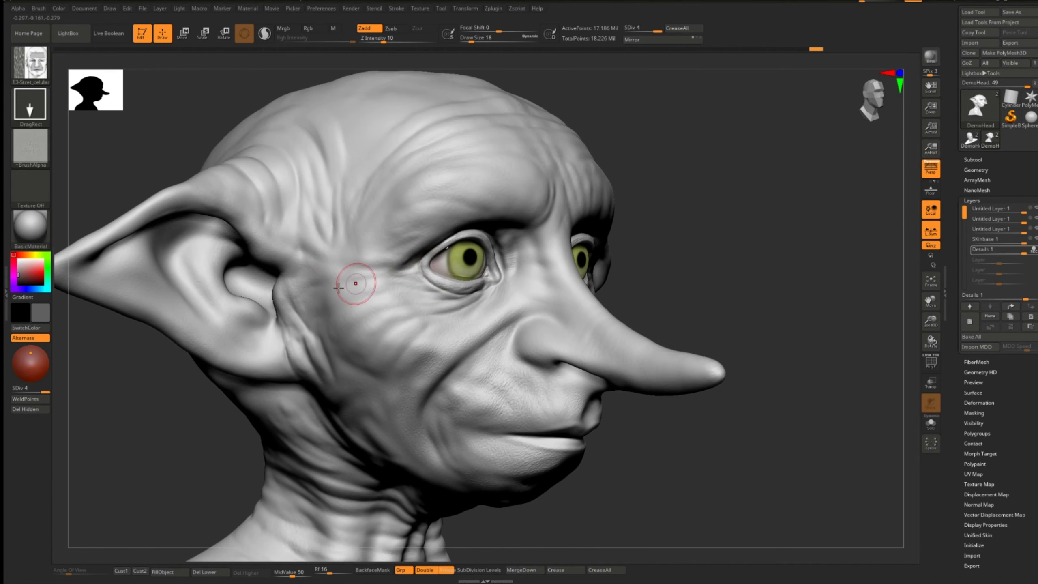
- Load the photo pore brush numbered 14 and stamp pores onto the cheek below the eye
left_click(85, 35)
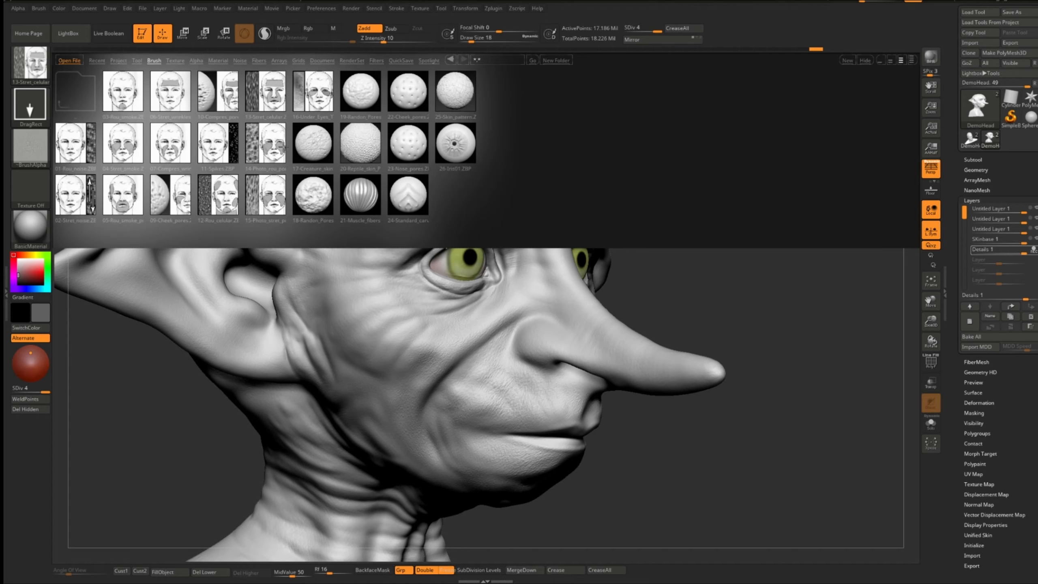
double_click(265, 144)
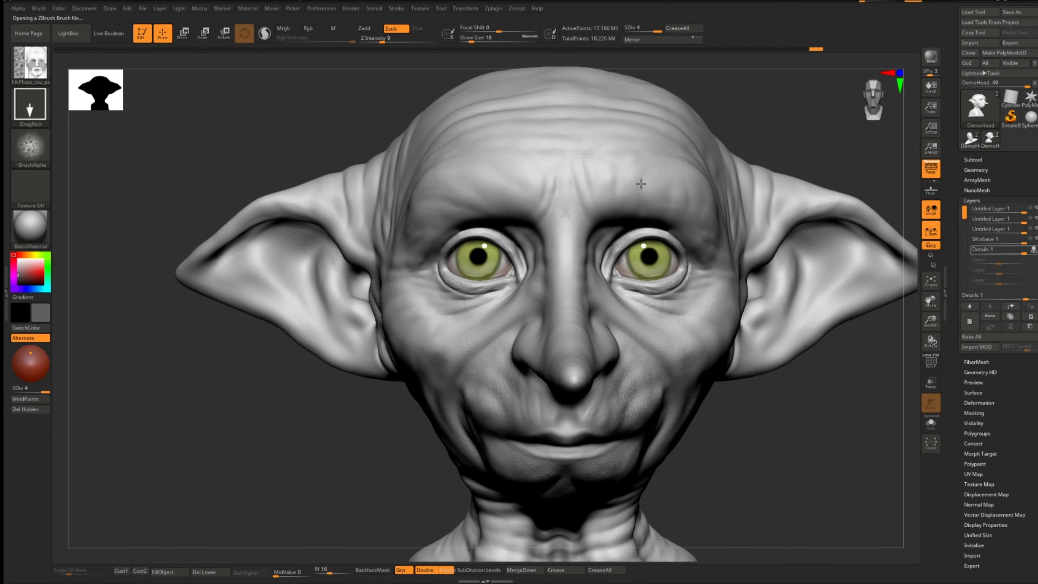
mouse_move(750, 253)
right_mouse_down()
mouse_move(641, 301)
mouse_move(482, 312)
right_mouse_up()
key("ctrl+z")
left_click_drag(473, 302, 487, 391)
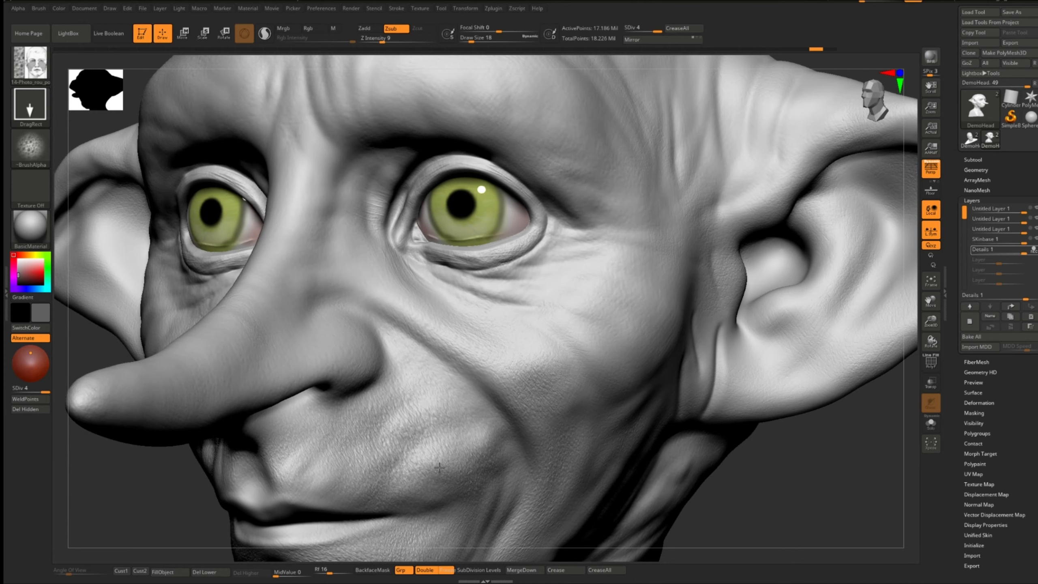
- Load the Stret_smoke skin brush, turn off its Rgb colour and set its Z intensity to 10
mouse_move(549, 290)
right_mouse_down("ctrl")
mouse_move(527, 274)
mouse_move(563, 258)
mouse_move(478, 304)
right_mouse_up("ctrl")
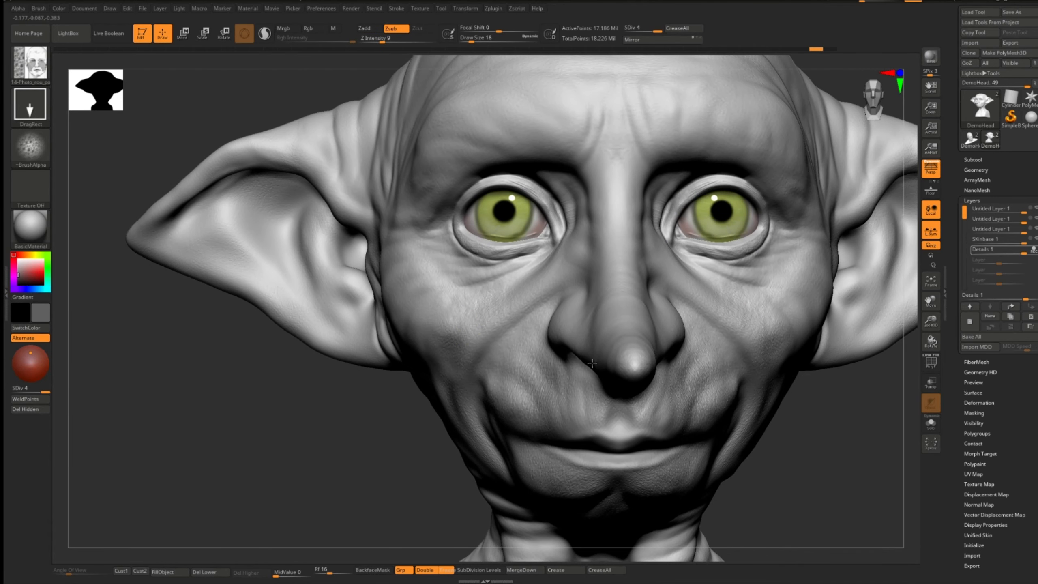
left_click_drag(640, 323, 641, 323)
right_click_drag(615, 222, 514, 273, "alt")
key("comma")
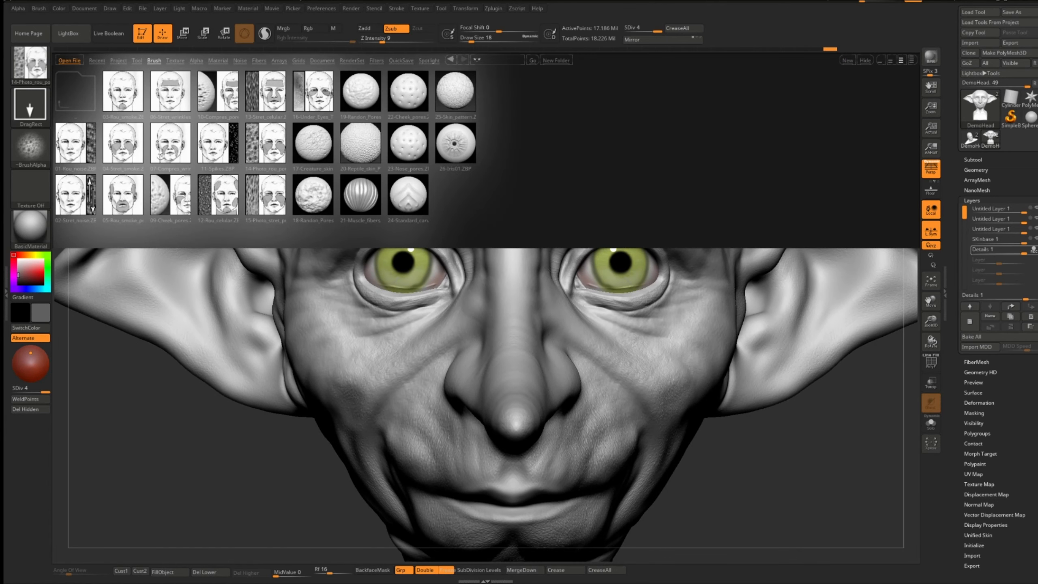
double_click(125, 144)
mouse_move(262, 302)
right_mouse_down()
mouse_move(394, 334)
mouse_move(339, 337)
right_mouse_up()
left_click_drag(408, 340, 443, 361)
key("ctrl+z")
left_click(315, 29)
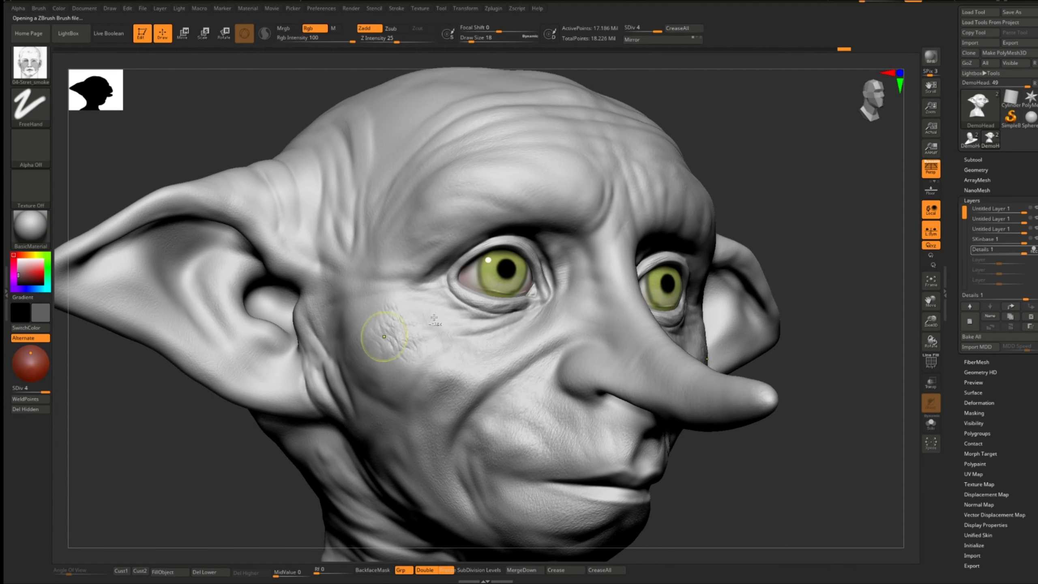
right_click_drag(394, 333, 375, 296, "alt")
left_click(380, 39)
left_click_drag(376, 39, 380, 39)
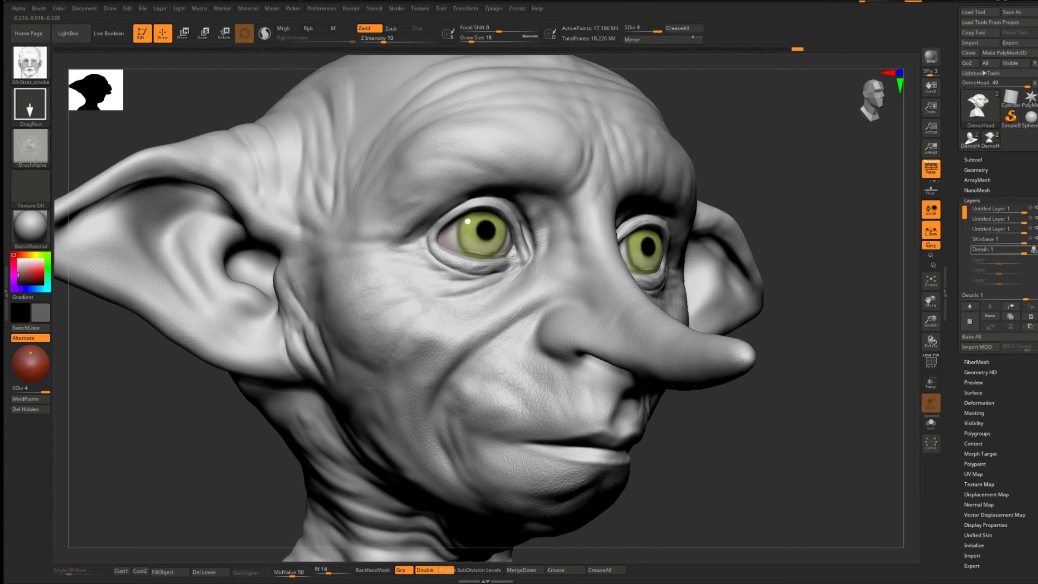
- Stamp the Stret_smoke wrinkle pattern over the forehead, temple and side of the scalp
right_click_drag(562, 347, 734, 291)
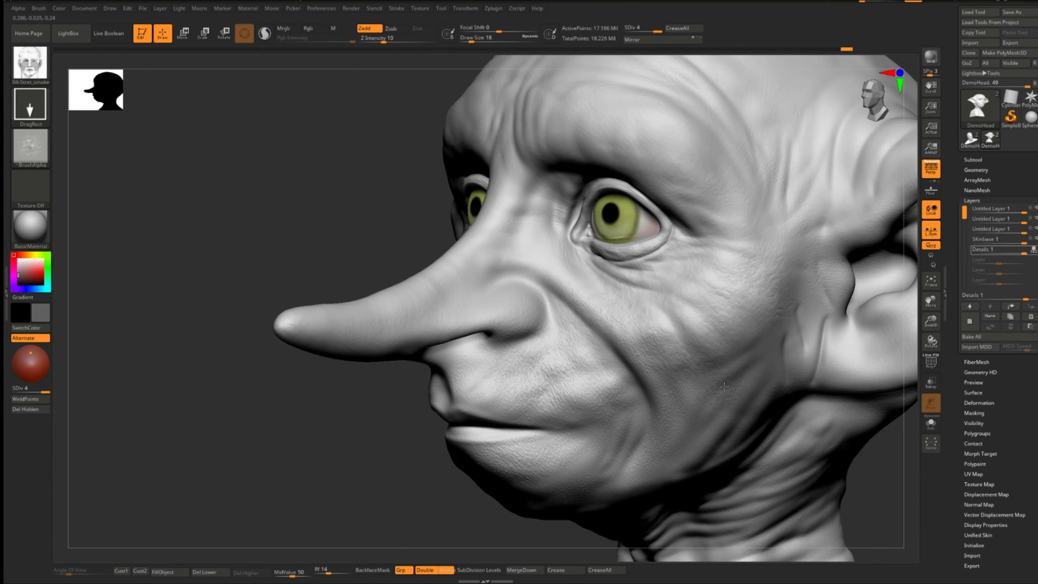
right_click_drag(659, 358, 593, 335)
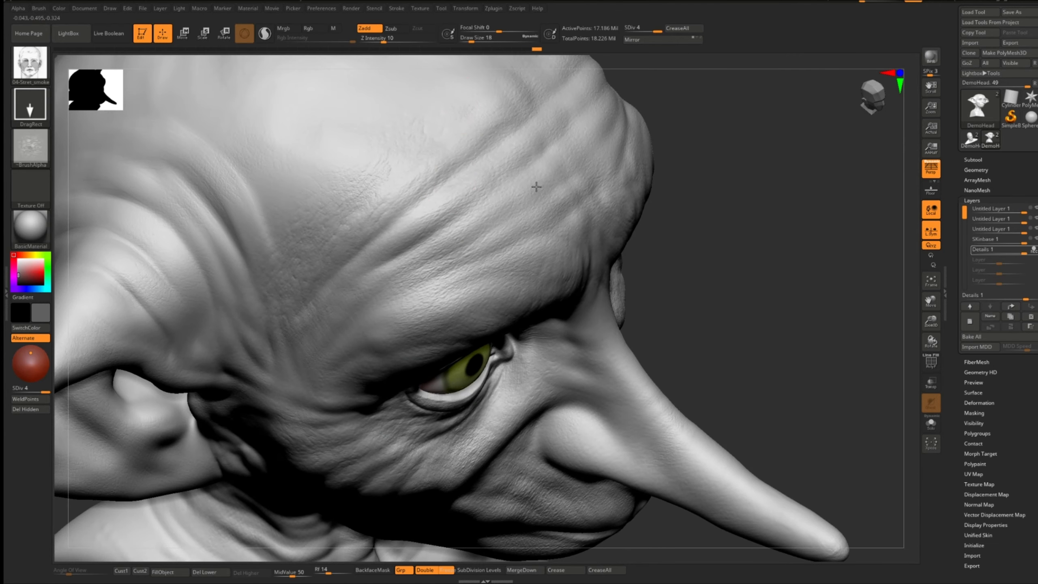
left_click_drag(536, 187, 537, 188)
left_click_drag(335, 144, 409, 217)
right_click_drag(405, 139, 423, 238)
left_click_drag(420, 237, 457, 163)
- Stamp the Stret_smoke wrinkle pattern over the crown and the scalp above the ears
right_click_drag(457, 163, 399, 339)
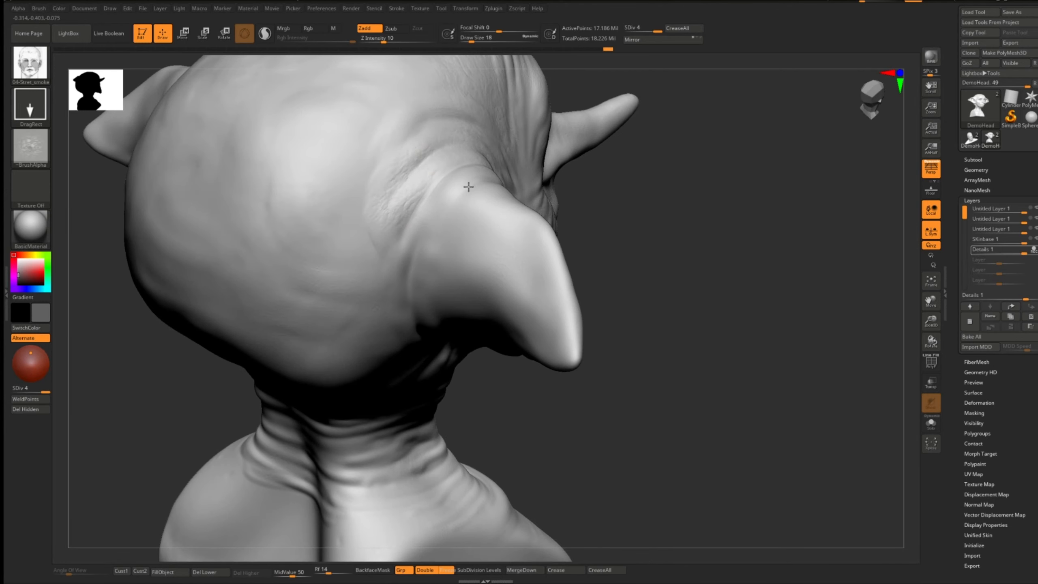
mouse_move(358, 168)
right_mouse_down()
mouse_move(454, 295)
mouse_move(421, 265)
mouse_move(432, 242)
right_mouse_up()
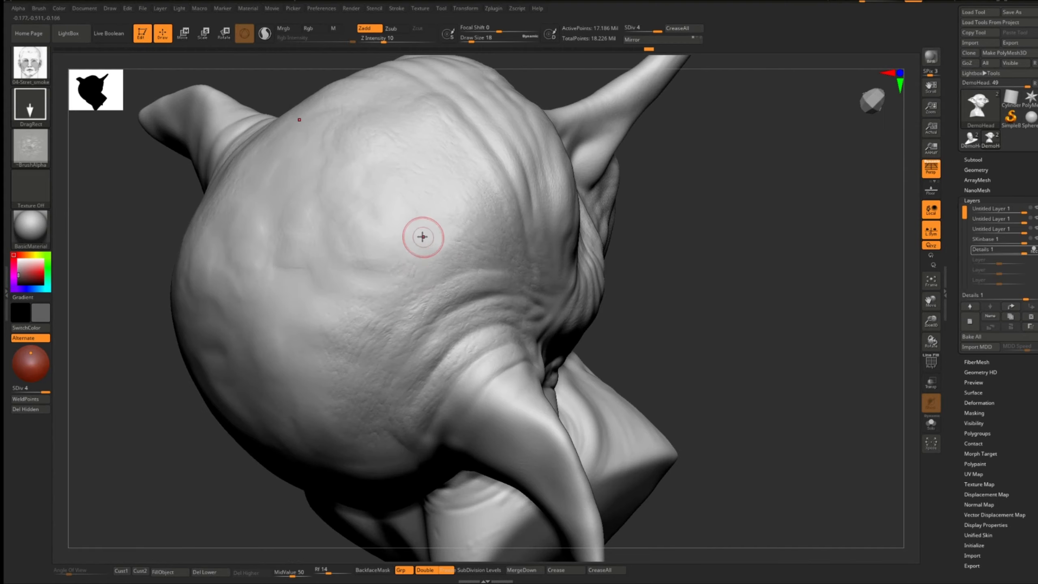
left_click_drag(388, 194, 393, 196)
mouse_move(331, 187)
left_mouse_down()
mouse_move(387, 177)
mouse_move(400, 187)
left_mouse_up()
left_click_drag(326, 264, 347, 267)
mouse_move(308, 322)
right_mouse_down("shift")
mouse_move(478, 270)
mouse_move(266, 294)
mouse_move(406, 347)
mouse_move(470, 387)
mouse_move(480, 327)
mouse_move(507, 333)
right_mouse_up("shift")
left_click_drag(470, 344, 467, 378)
right_click_drag(468, 378, 360, 291)
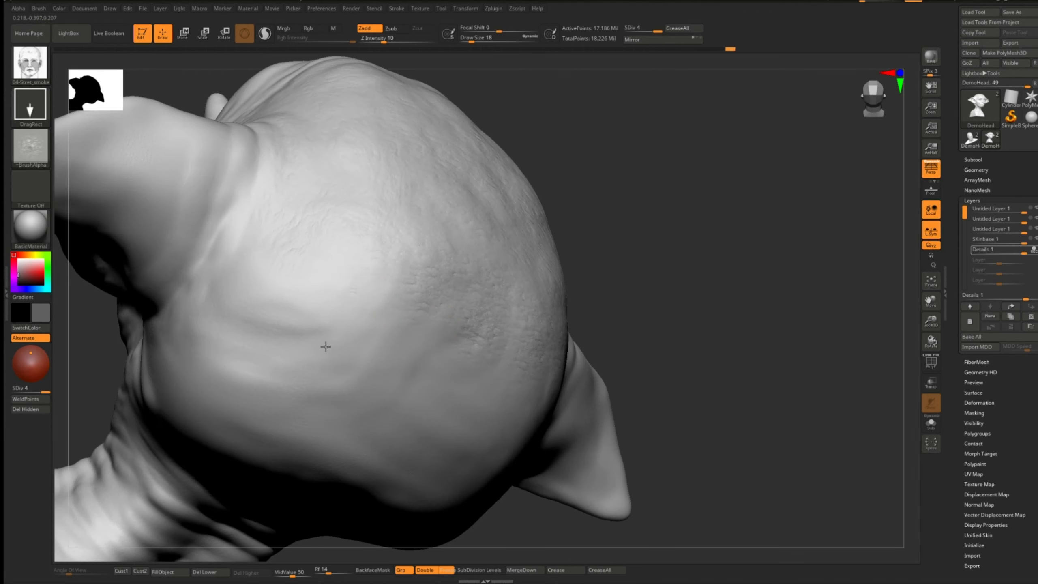
- Extend the Stret_smoke wrinkle pattern down the back of the skull behind the ear
left_click_drag(325, 346, 348, 381)
right_click_drag(348, 381, 303, 286)
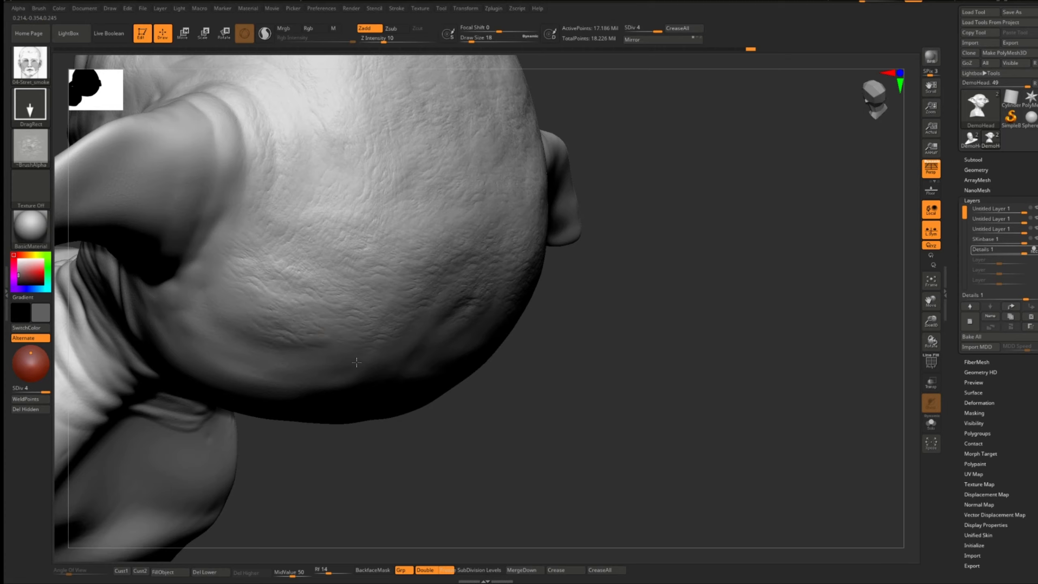
right_click_drag(356, 362, 334, 382)
left_click_drag(458, 342, 464, 398)
right_click_drag(464, 398, 360, 368)
right_click_drag(514, 437, 353, 374)
- Stamp the Stret_smoke pattern across the back of the skull up to the base of the ear
left_click_drag(464, 330, 438, 368)
left_click_drag(513, 330, 579, 396)
left_click_drag(604, 317, 644, 313)
right_click_drag(644, 312, 613, 401)
left_click_drag(657, 283, 637, 311)
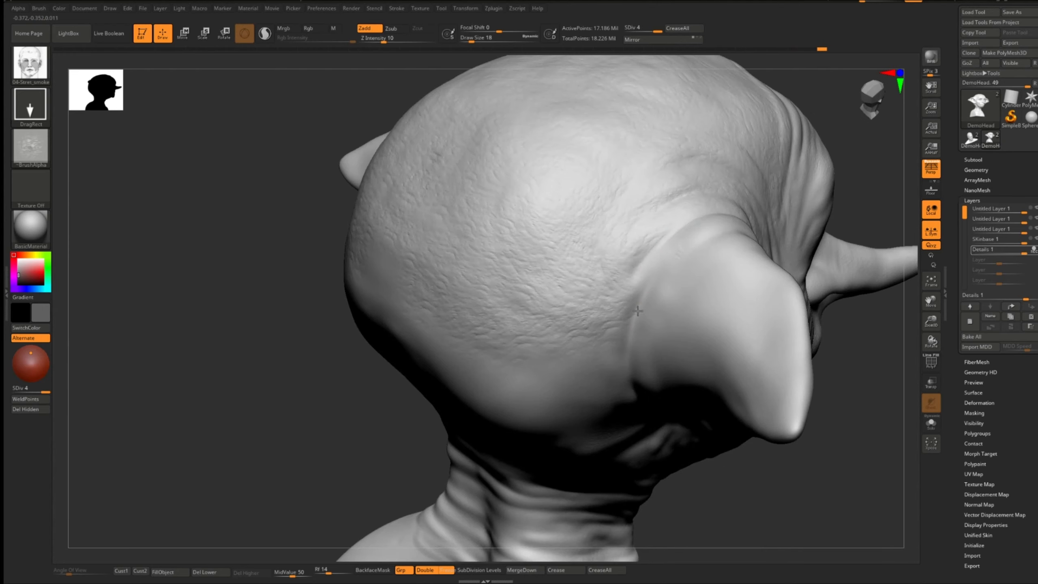
right_click_drag(690, 350, 605, 343)
left_click_drag(709, 336, 691, 311)
left_click_drag(718, 235, 650, 269)
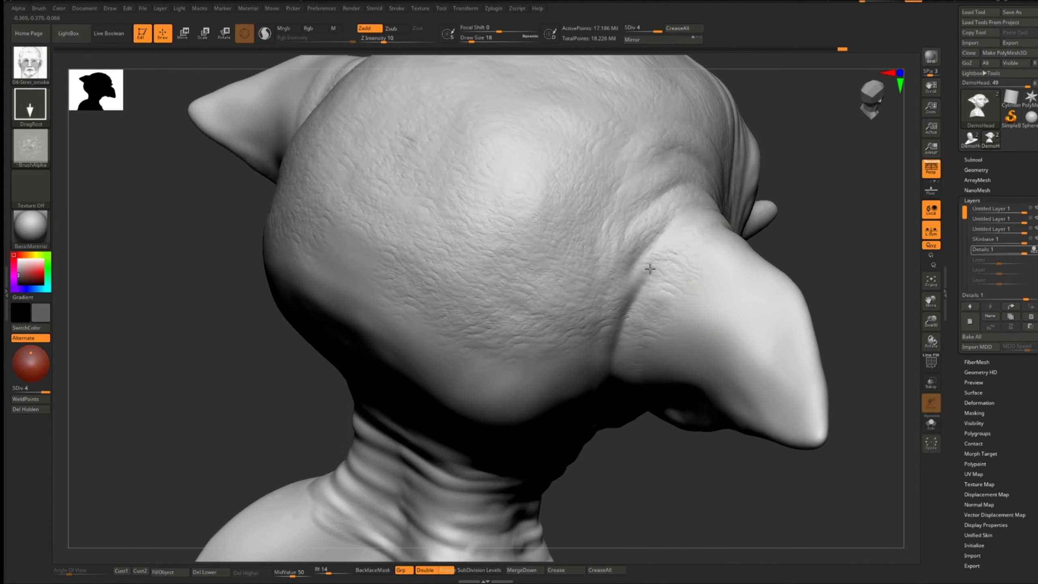
- Stamp the Stret_smoke pattern over the lower back of the head toward the nape
right_click_drag(489, 303, 304, 349)
left_click_drag(404, 347, 435, 367)
right_click_drag(650, 351, 485, 372)
right_click_drag(594, 379, 591, 300, "alt")
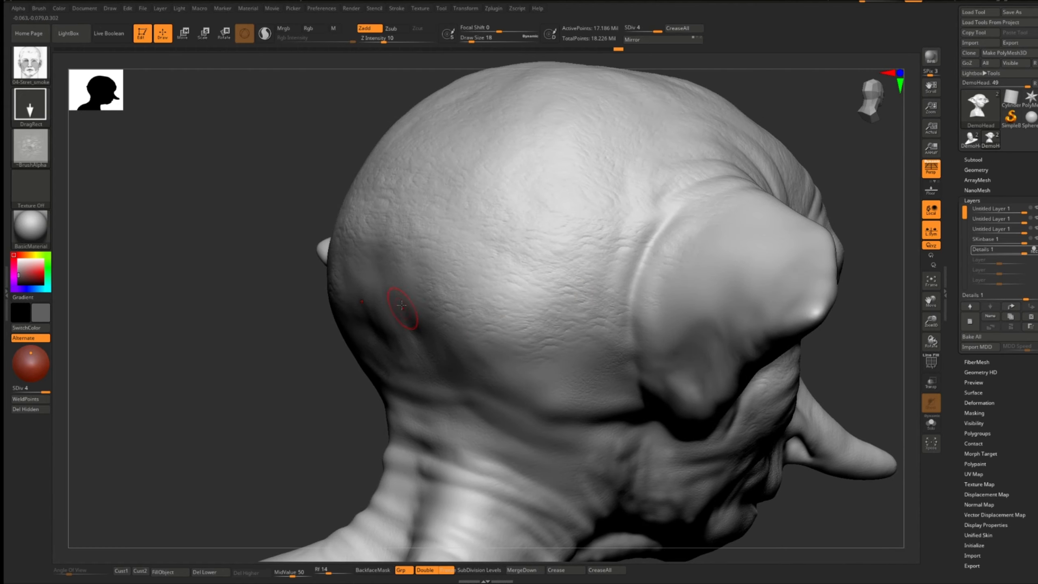
right_click_drag(402, 305, 554, 301)
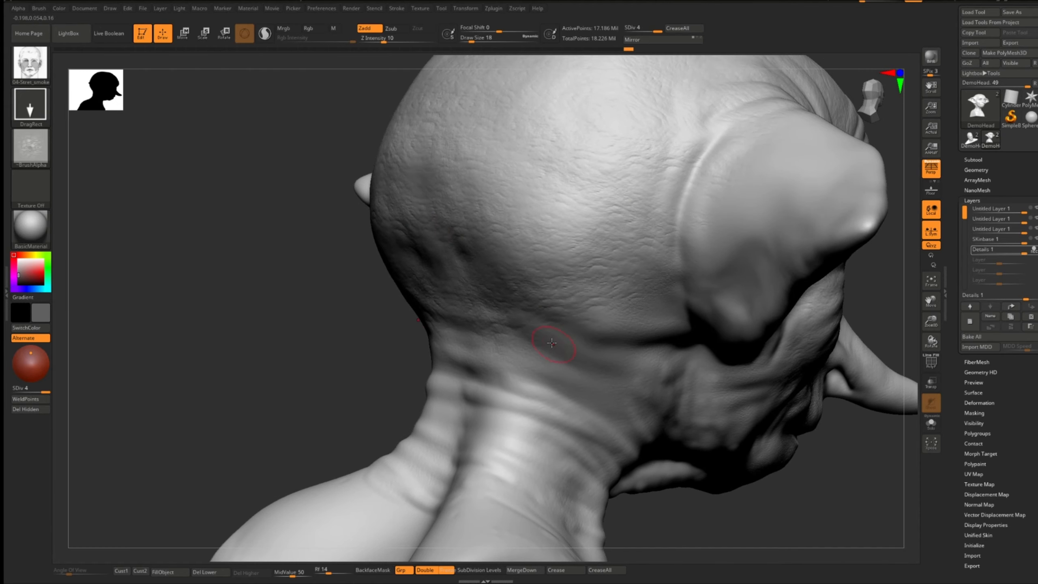
mouse_move(579, 457)
right_mouse_down()
mouse_move(522, 371)
mouse_move(360, 401)
mouse_move(294, 466)
mouse_move(408, 424)
right_mouse_up()
mouse_move(480, 487)
right_mouse_down()
mouse_move(348, 447)
mouse_move(311, 327)
mouse_move(265, 303)
right_mouse_up()
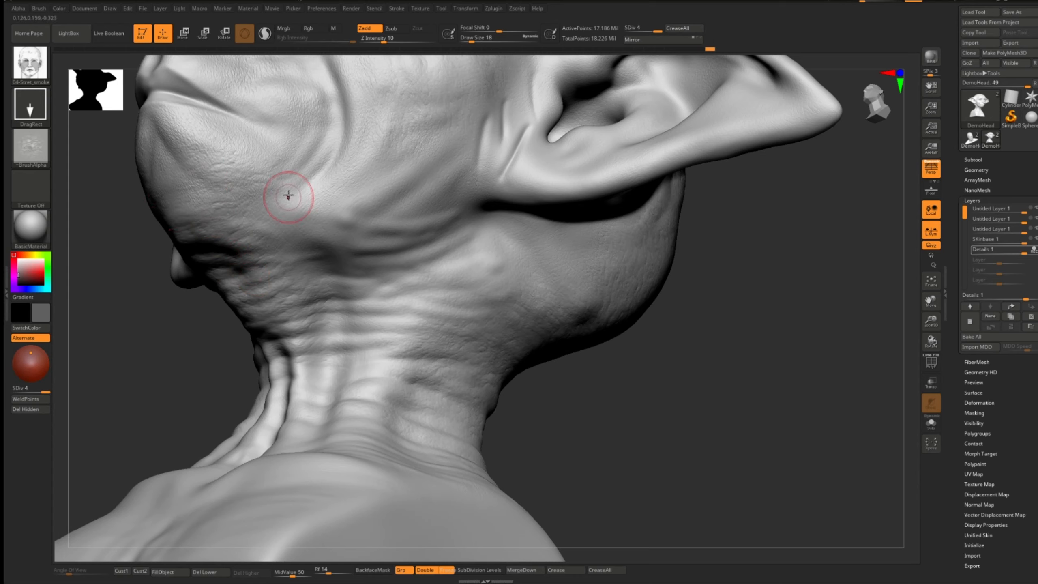
- Stamp the Stret_smoke wrinkle pattern on the side of the neck and the area below the ear
left_click_drag(385, 288, 481, 329)
left_click_drag(379, 394, 464, 293)
left_click_drag(357, 377, 339, 454)
right_click_drag(339, 454, 253, 442)
left_click_drag(538, 280, 579, 209)
- Stamp the Stret_smoke wrinkle pattern across the chest of the bust
mouse_move(695, 285)
right_mouse_down()
mouse_move(654, 204)
mouse_move(578, 308)
right_mouse_up()
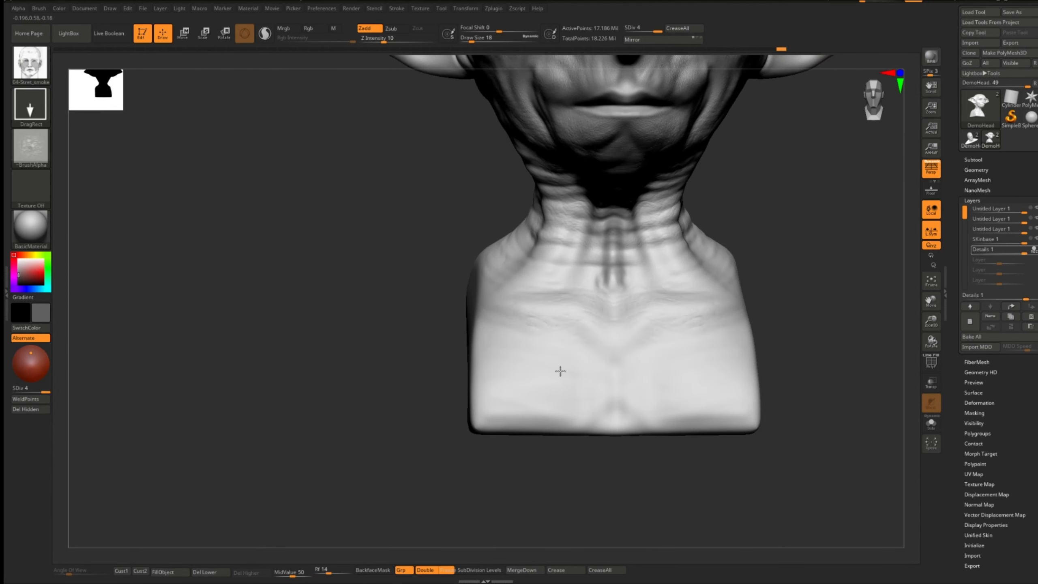
right_click_drag(558, 399, 513, 428)
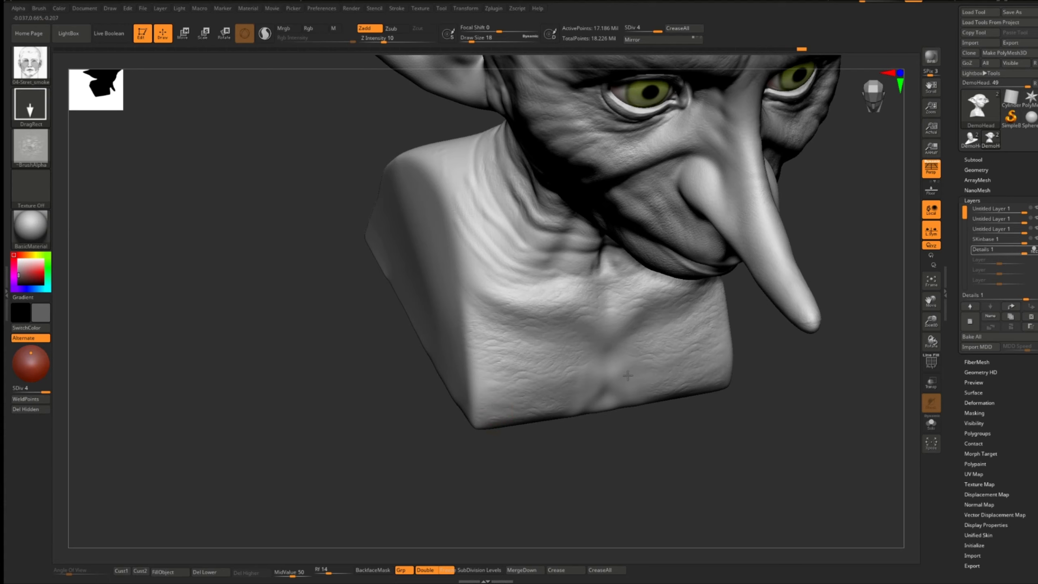
right_click_drag(629, 377, 636, 333)
left_click_drag(606, 352, 535, 349)
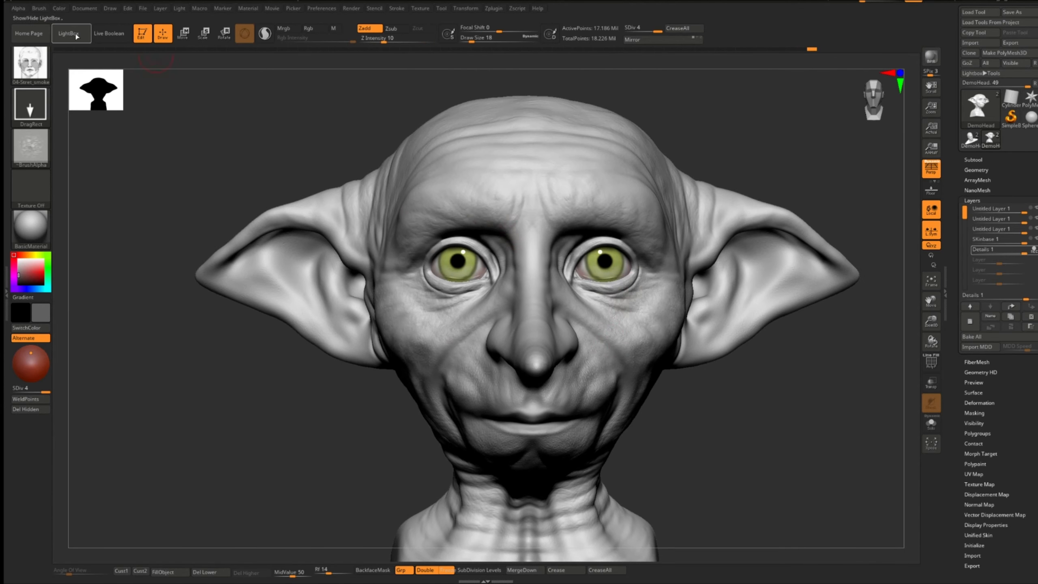
- Load the cellular skin brush numbered 12 from the brush library
left_click(68, 33)
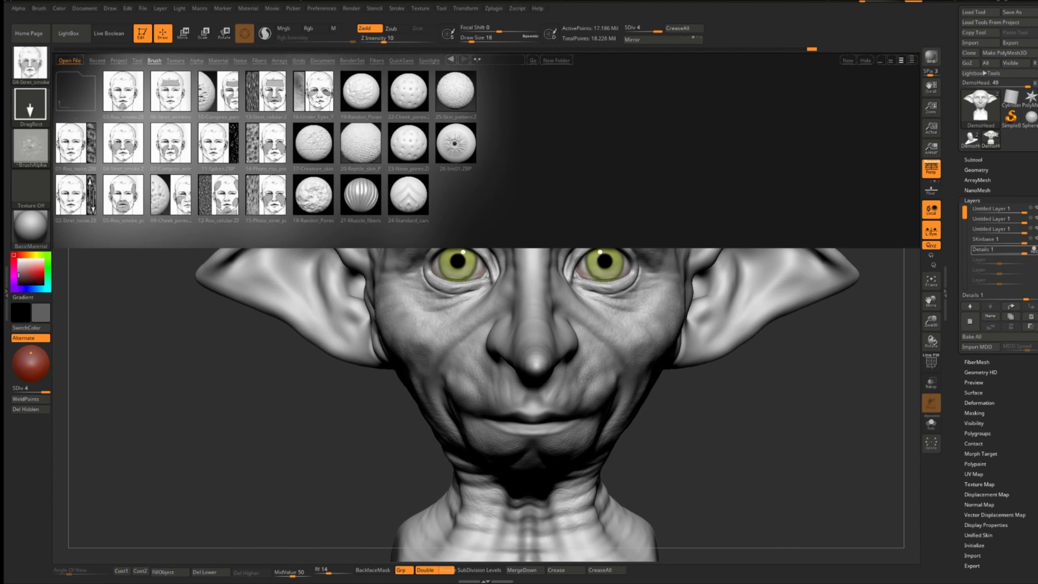
double_click(221, 199)
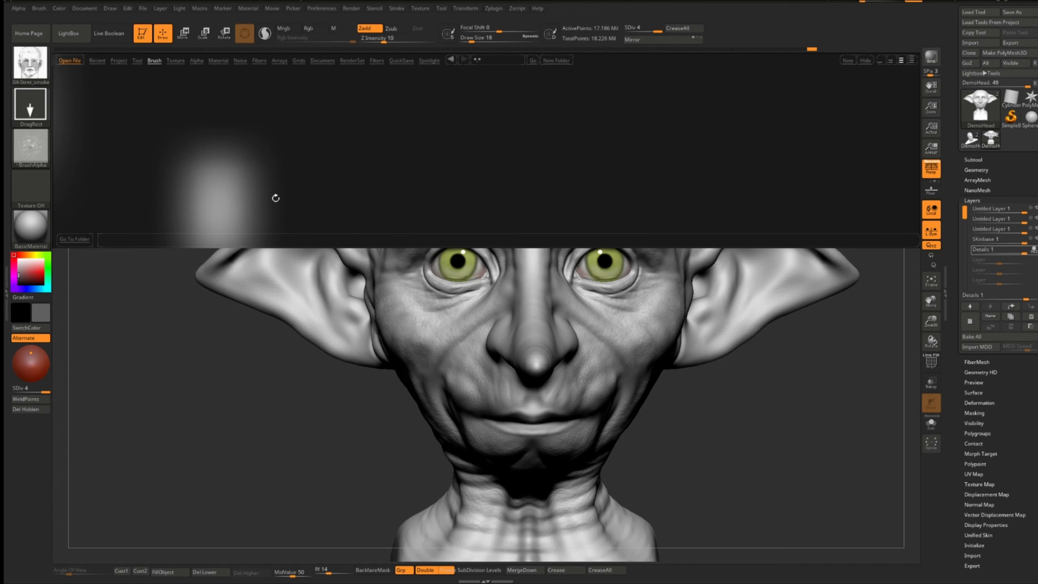
left_click(160, 61)
double_click(598, 145)
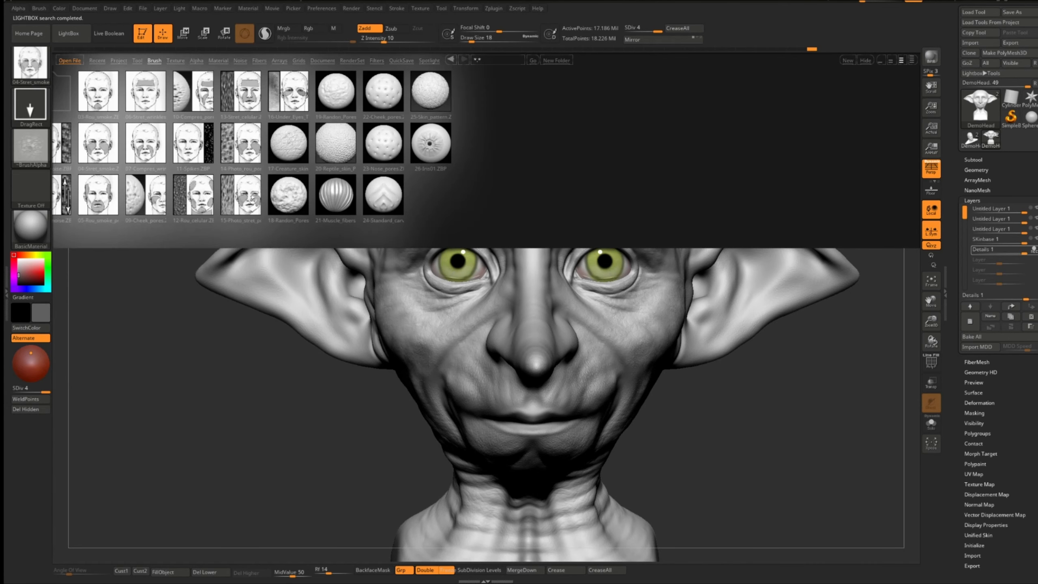
double_click(197, 200)
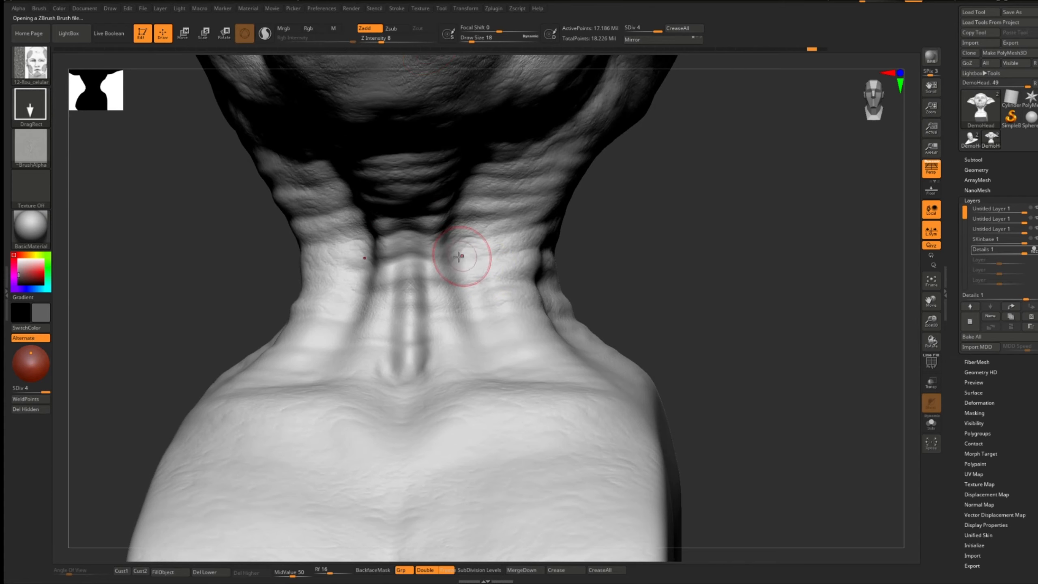
- Stamp the cellular skin pattern around the front and side of the neck at Z intensity 8
left_click_drag(565, 263, 606, 230)
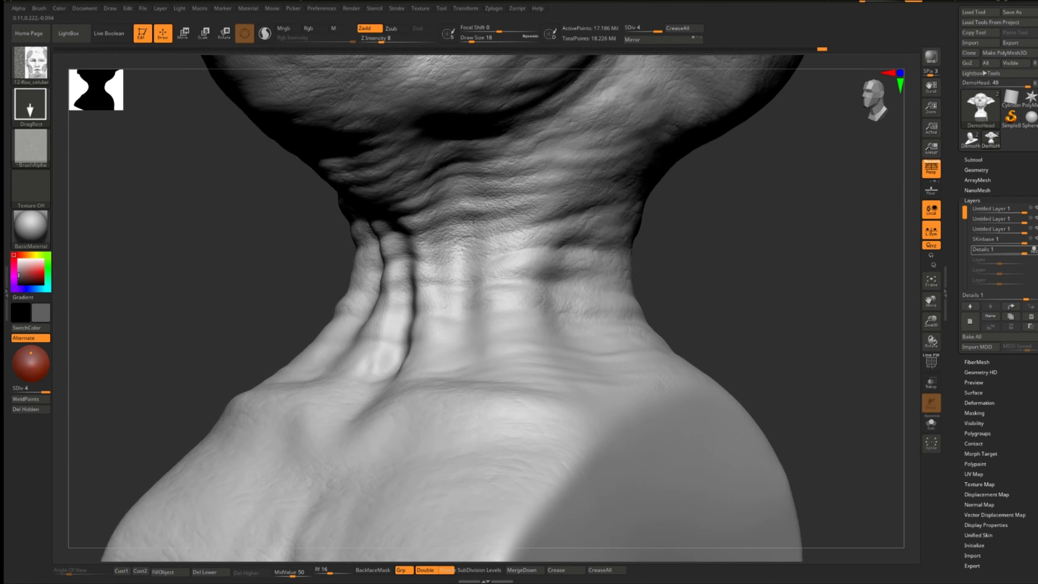
left_click_drag(474, 223, 409, 173)
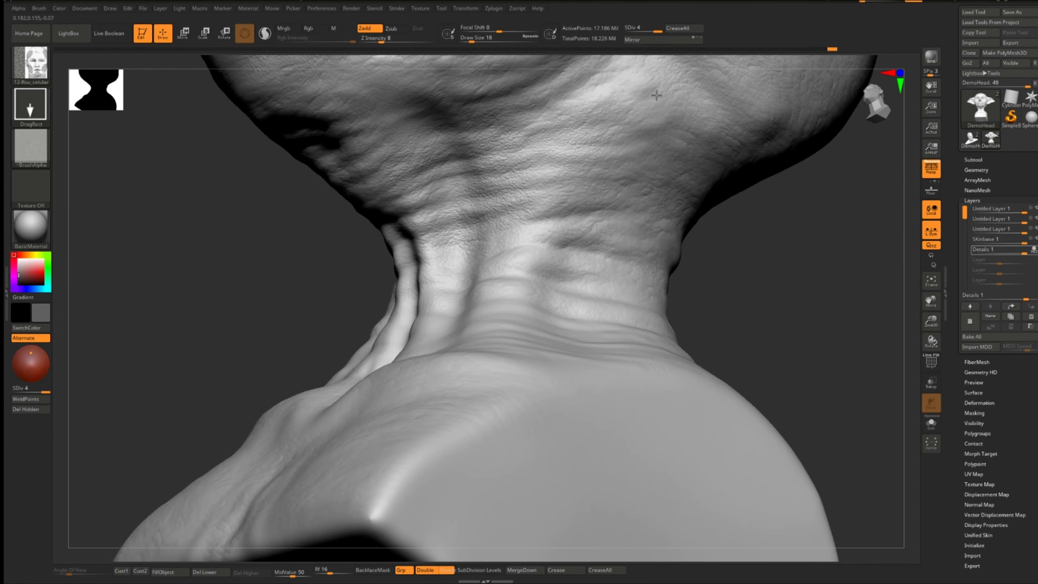
mouse_move(601, 237)
right_mouse_down()
mouse_move(644, 275)
mouse_move(719, 263)
right_mouse_up()
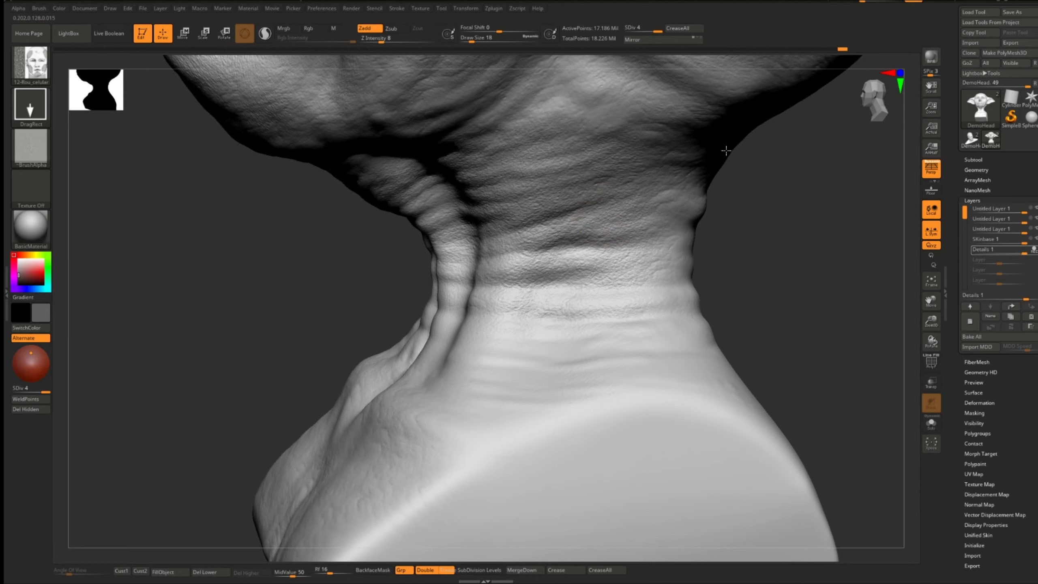